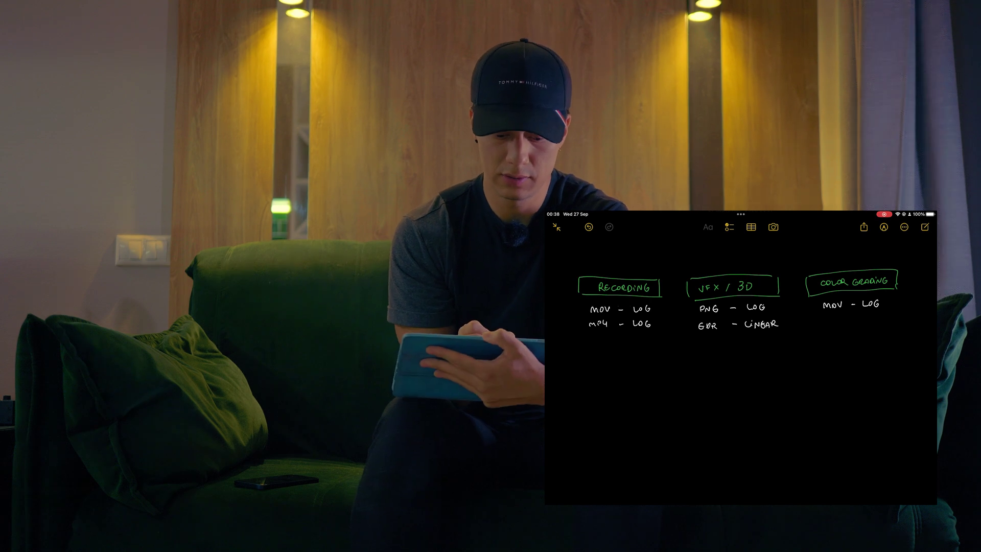
Step: Draw small arrows above the RECORDING and COLOR GRADING boxes in the note
left_click_drag(657, 262, 653, 270)
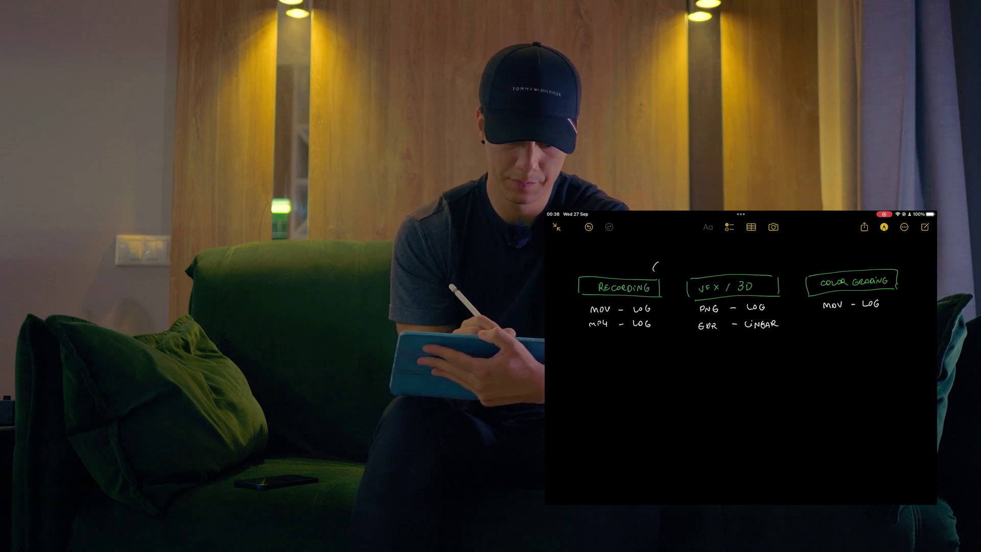
left_click_drag(655, 271, 651, 275)
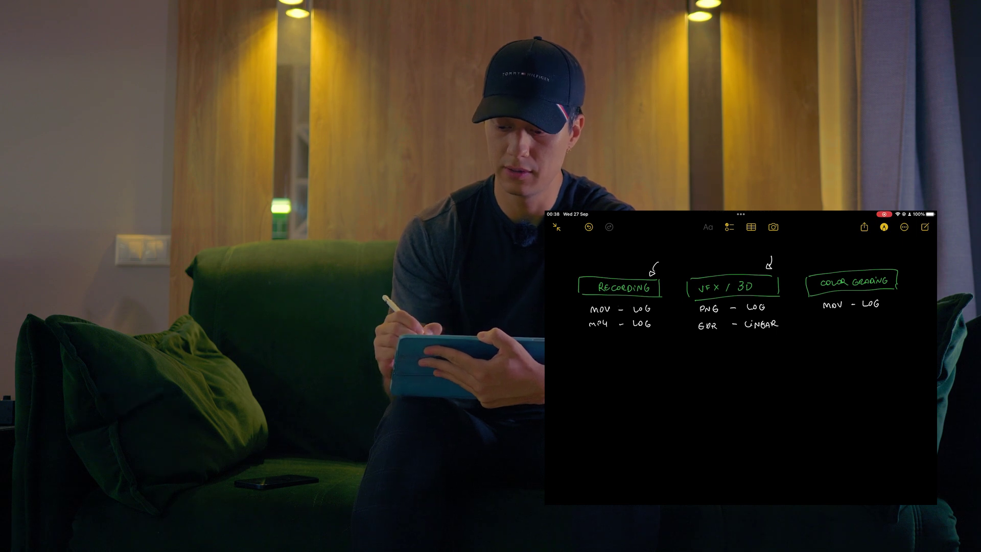
left_click_drag(886, 252, 883, 264)
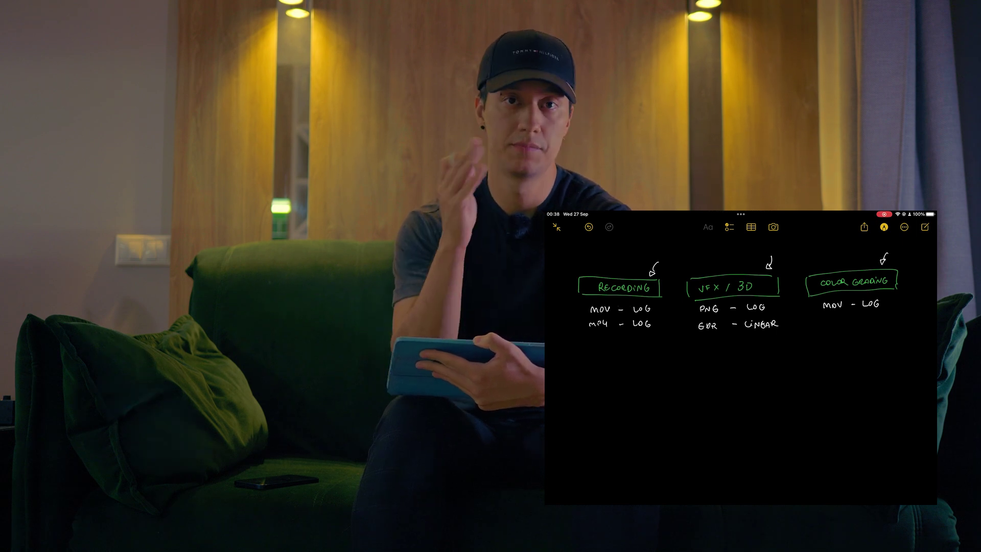
left_click(883, 227)
left_click(884, 226)
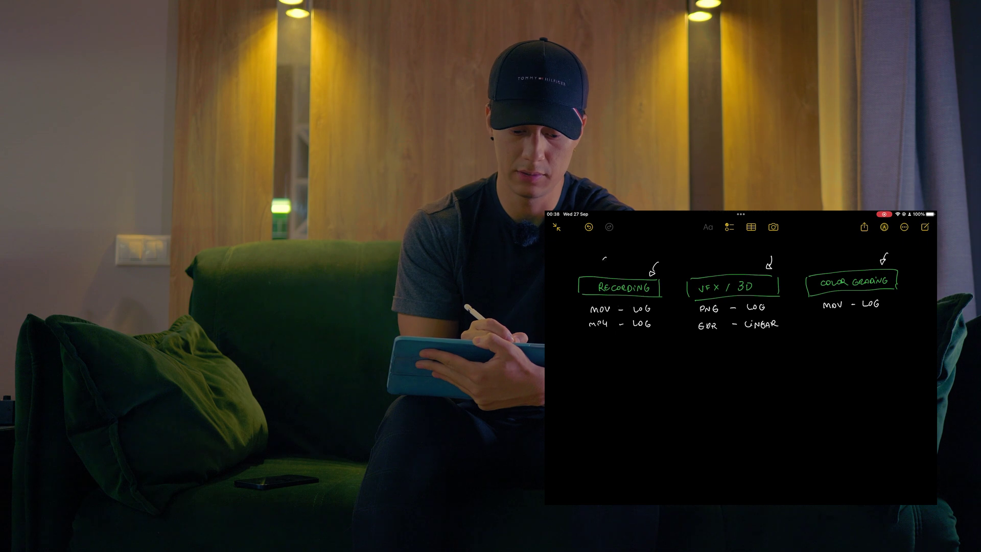
Step: Write the labels S1, AE - BLENDER and DR above the stage boxes
left_click_drag(607, 257, 603, 264)
left_click_drag(611, 257, 612, 264)
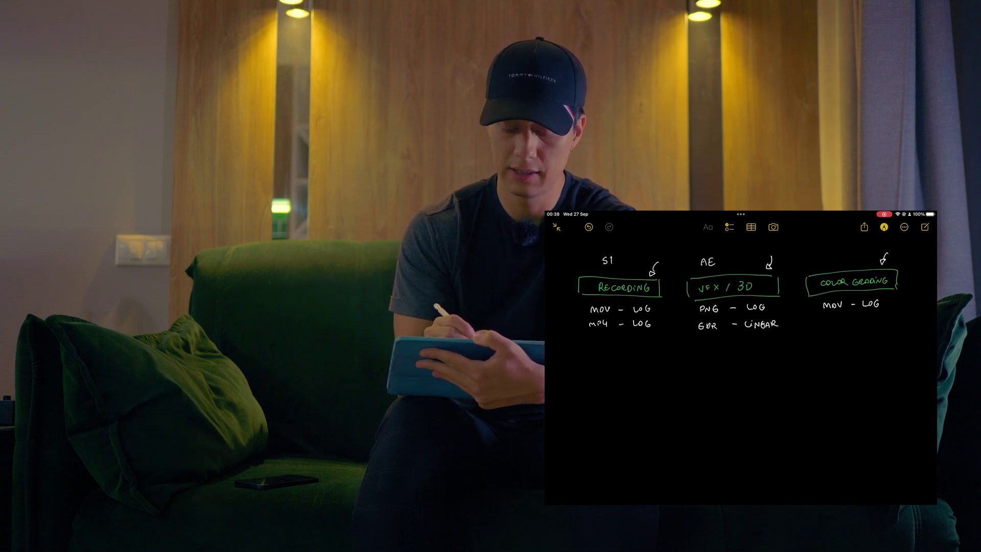
left_click_drag(722, 262, 736, 257)
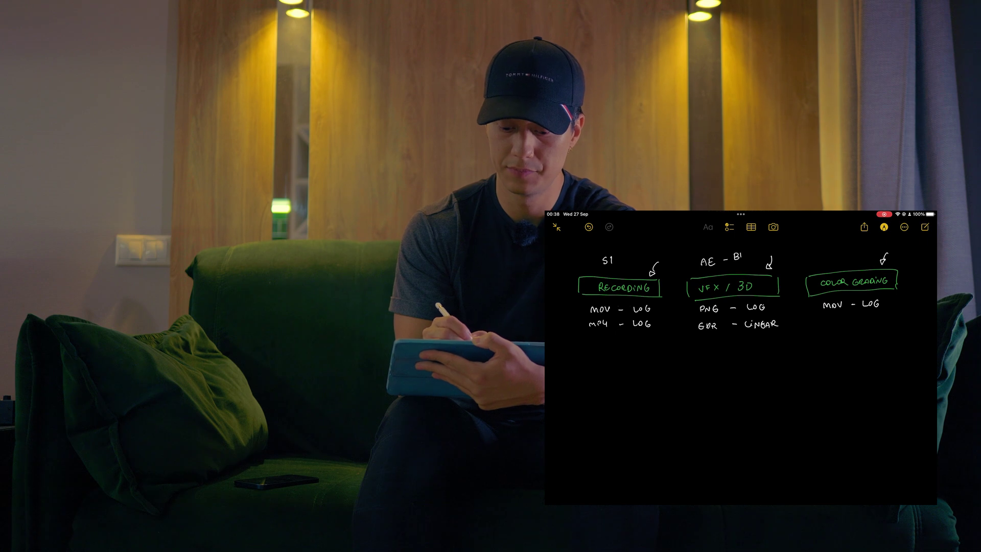
left_click_drag(761, 248, 762, 254)
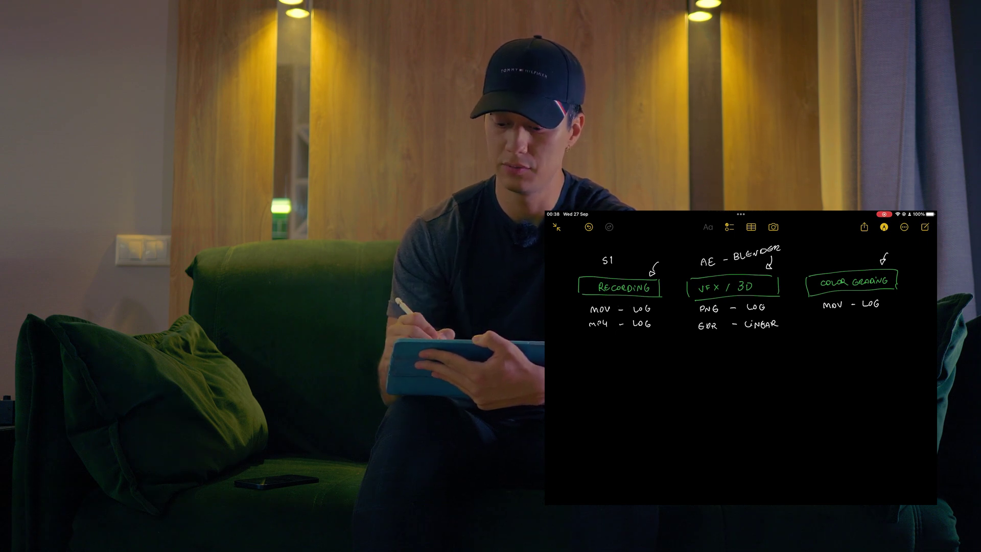
mouse_move(828, 258)
left_mouse_down()
mouse_move(828, 268)
mouse_move(845, 264)
left_mouse_up()
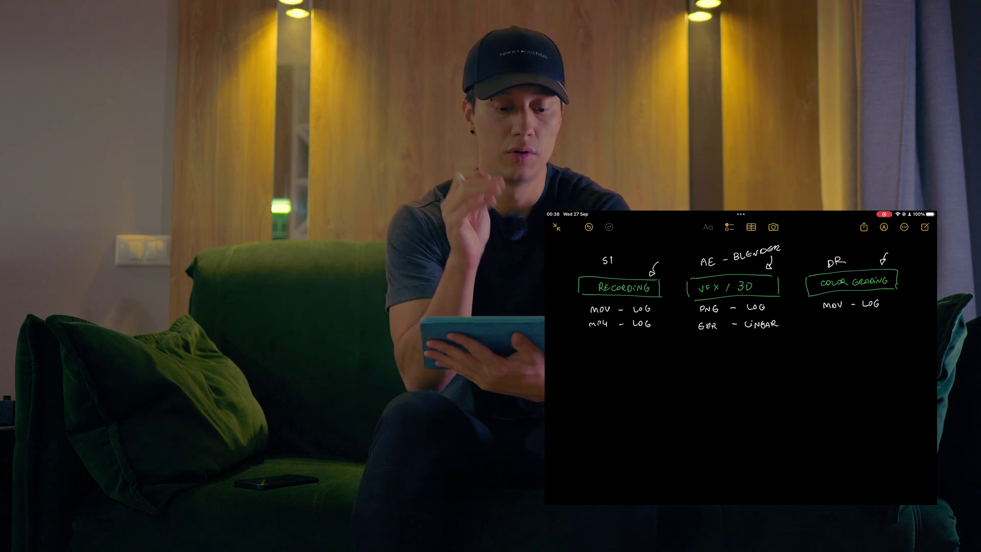
Step: Add commas after MOV and LOG on the recording format line
scroll(741, 357, "down", 1)
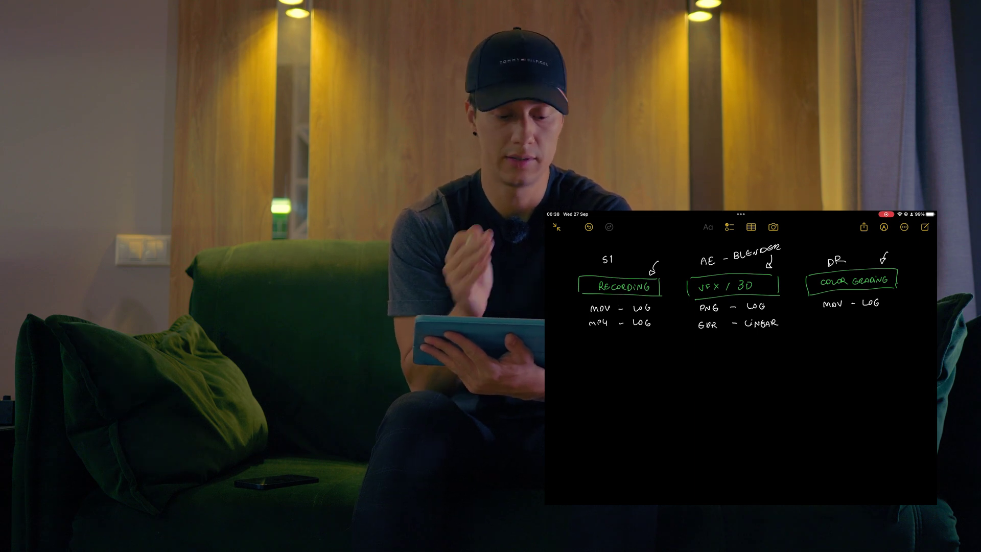
left_click_drag(605, 308, 604, 312)
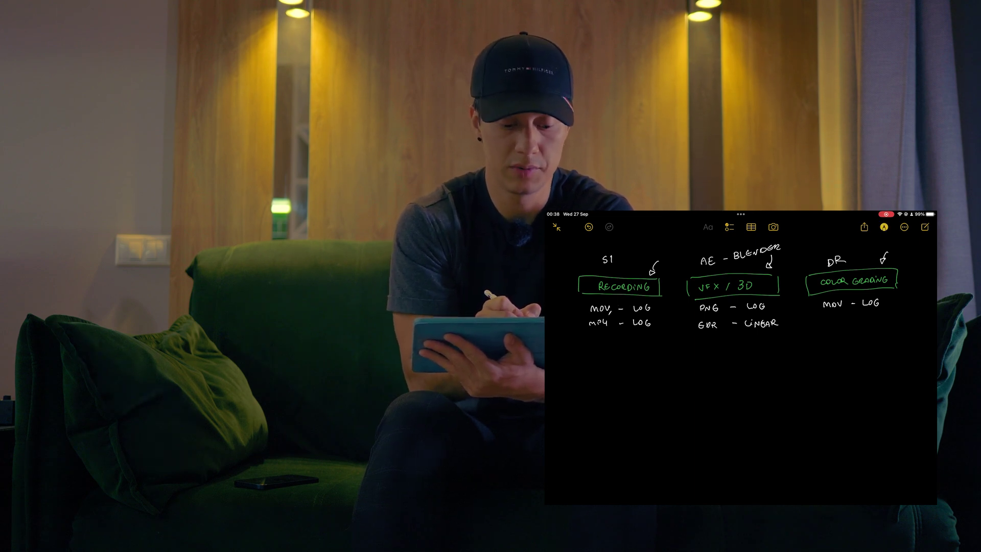
left_click(883, 227)
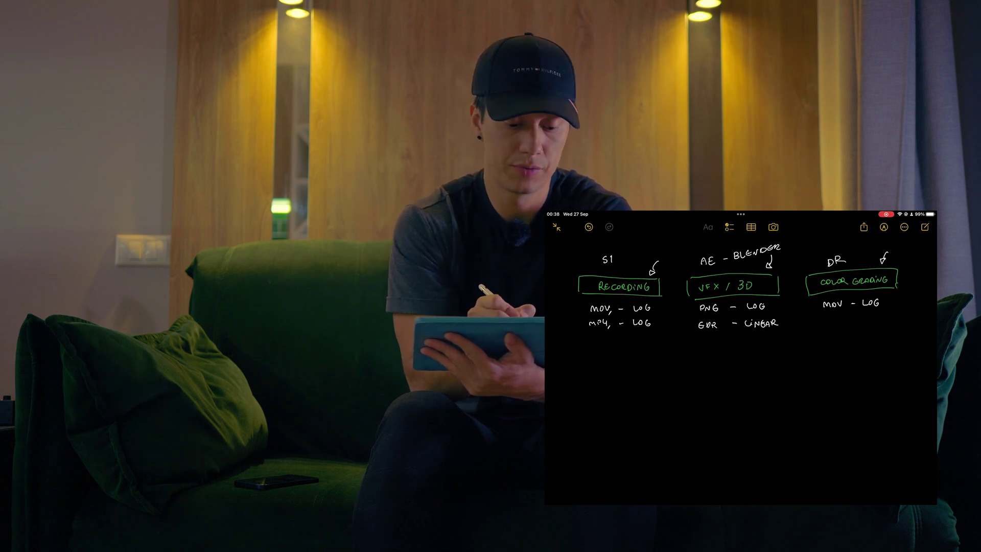
left_click_drag(654, 308, 652, 312)
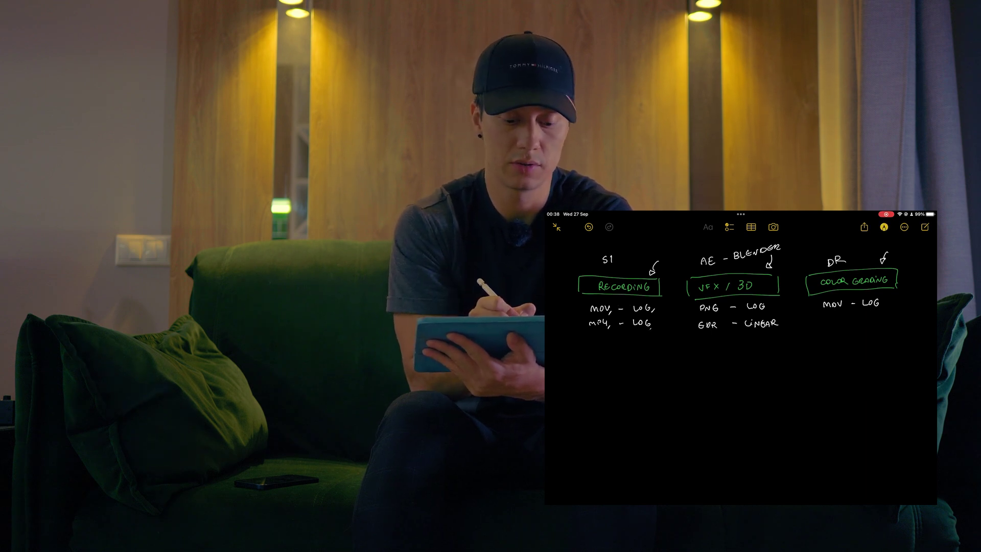
left_click(884, 227)
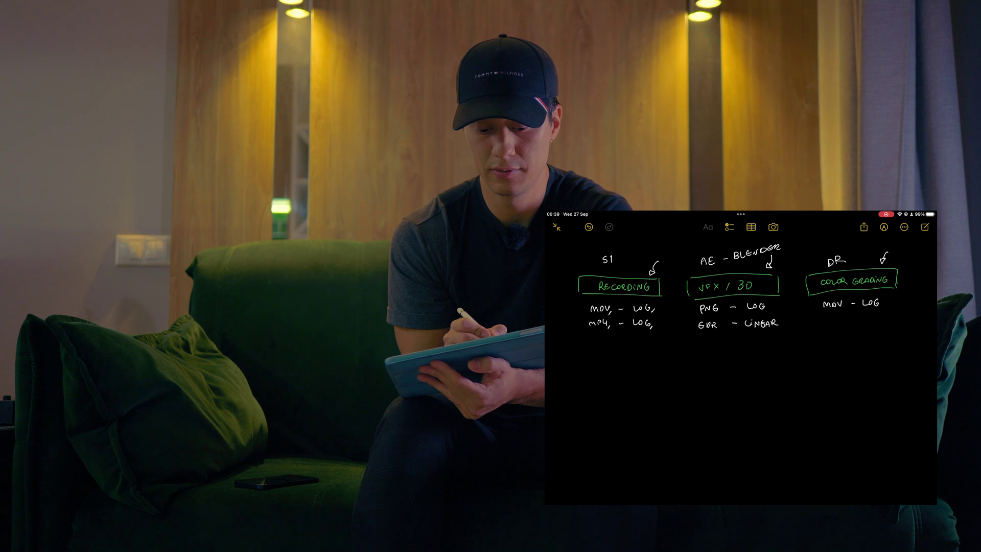
Step: Draw an arrow from 'LOG,' on the MOV line to 'PNG - LOG' under VFX / 3D
left_click_drag(653, 310, 667, 308)
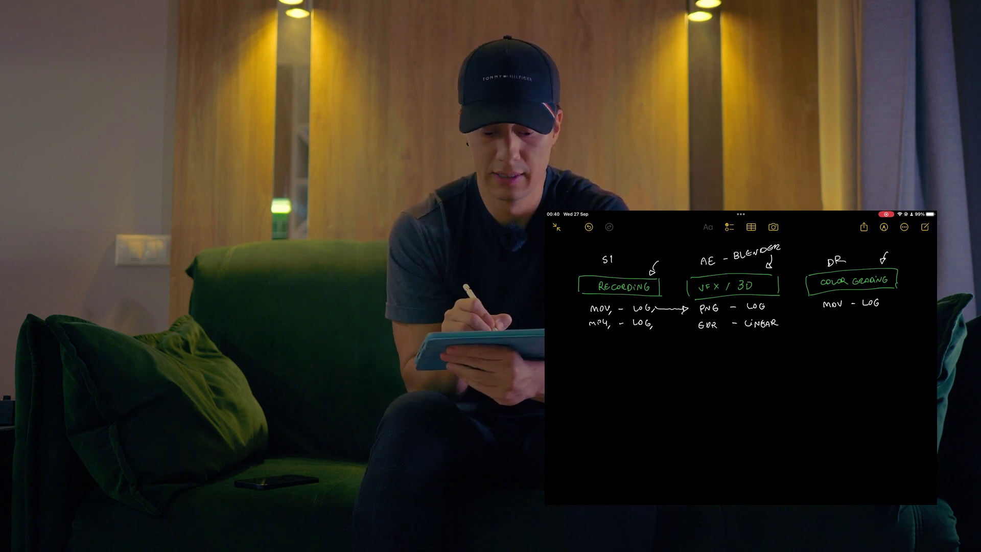
Step: Draw a double-headed arrow under LINEAR and circle MOV under COLOR GRADING
left_click_drag(741, 333, 786, 327)
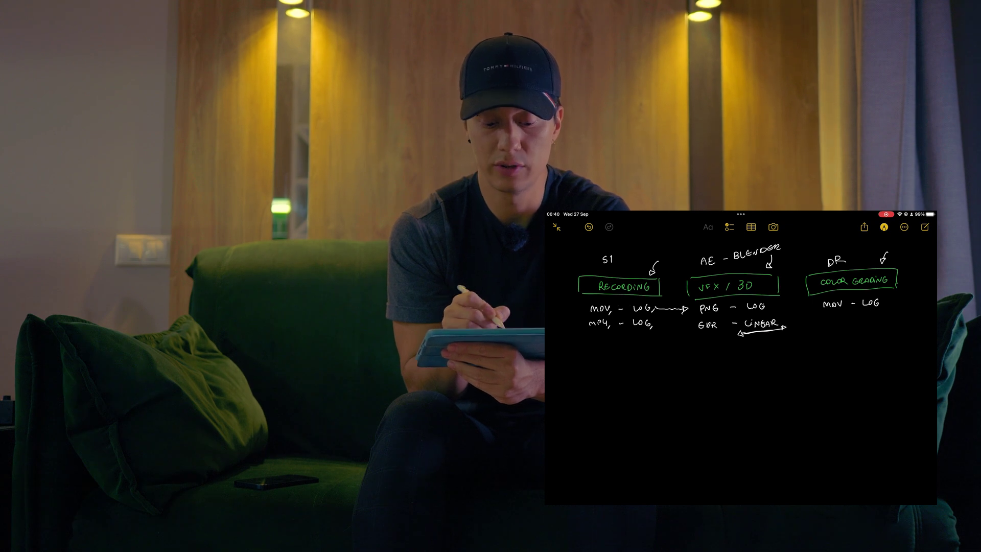
scroll(741, 358, "down", 1)
mouse_move(753, 263)
left_mouse_down()
mouse_move(700, 265)
mouse_move(683, 287)
mouse_move(768, 292)
mouse_move(779, 272)
mouse_move(734, 261)
left_mouse_up()
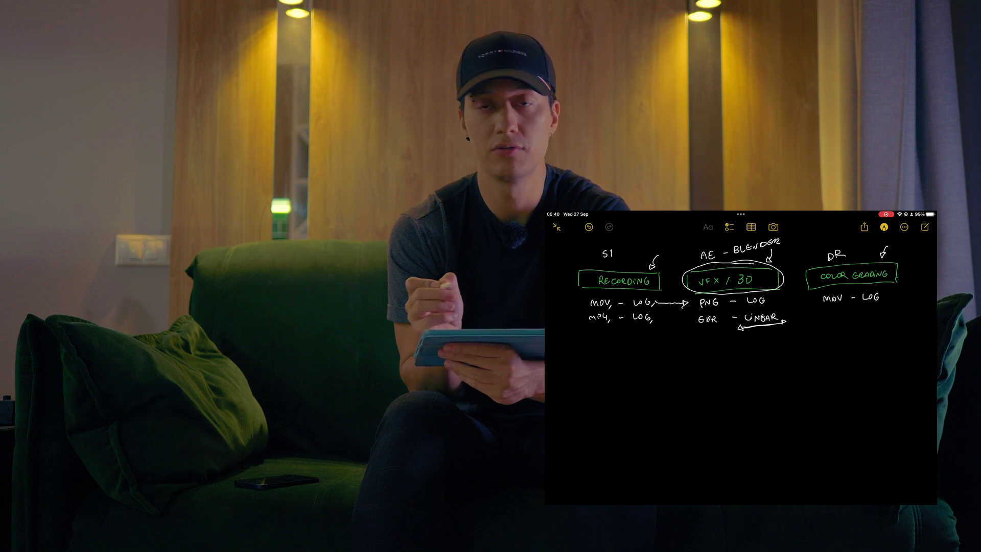
left_click(884, 227)
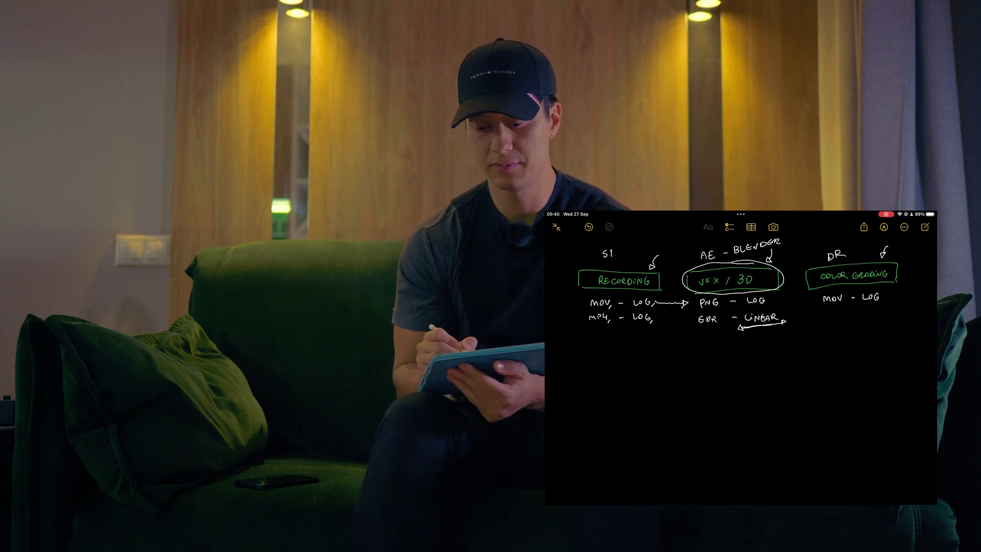
mouse_move(842, 291)
left_mouse_down()
mouse_move(820, 301)
mouse_move(846, 292)
mouse_move(832, 318)
left_mouse_up()
Step: Write 422, 10bit and 16bit under the circled MOV, and circle the adjacent LOG
left_click_drag(833, 310, 829, 332)
left_click_drag(833, 325, 833, 326)
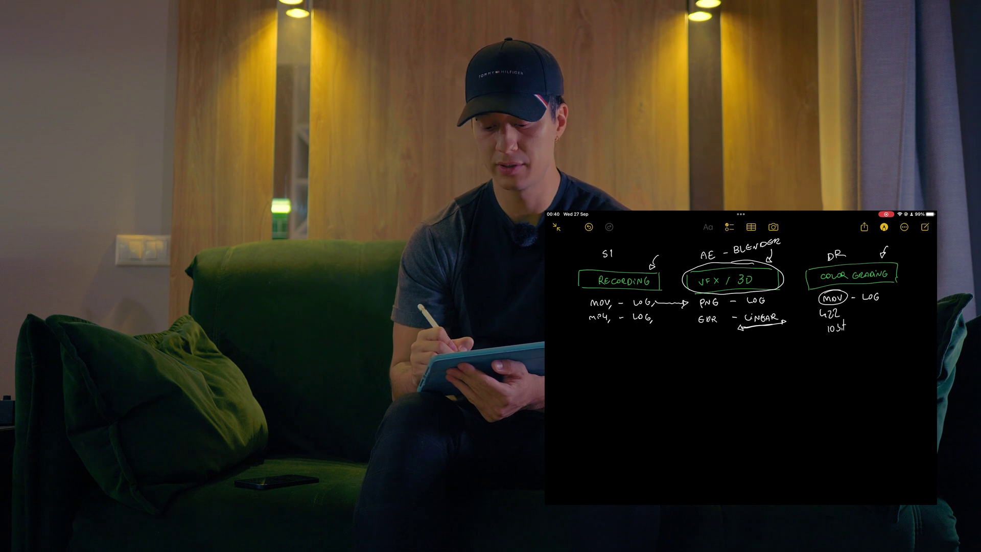
left_click_drag(828, 340, 832, 349)
left_click_drag(837, 339, 844, 350)
left_click_drag(840, 341, 846, 341)
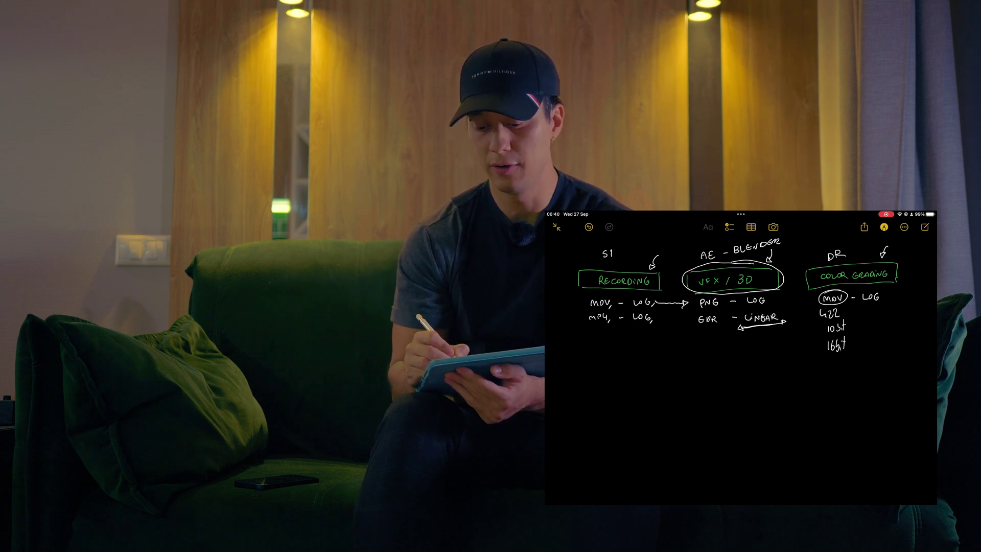
mouse_move(861, 289)
left_mouse_down()
mouse_move(871, 308)
mouse_move(874, 288)
left_mouse_up()
Step: Cross out the VFX / 3D stage, circle the first LOG, and draw an arc from recording
scroll(741, 332, "up", 2)
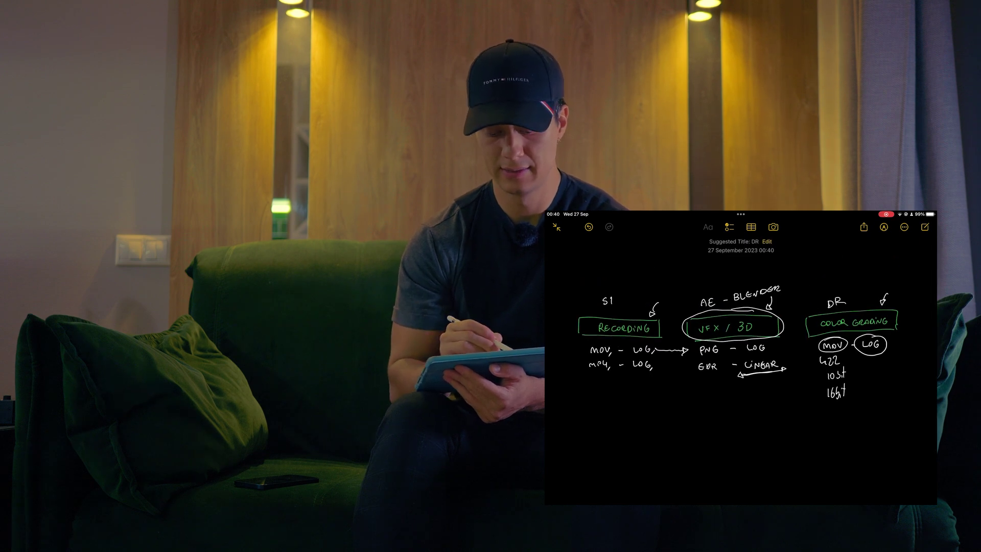
left_click_drag(687, 300, 767, 341)
left_click_drag(770, 287, 715, 343)
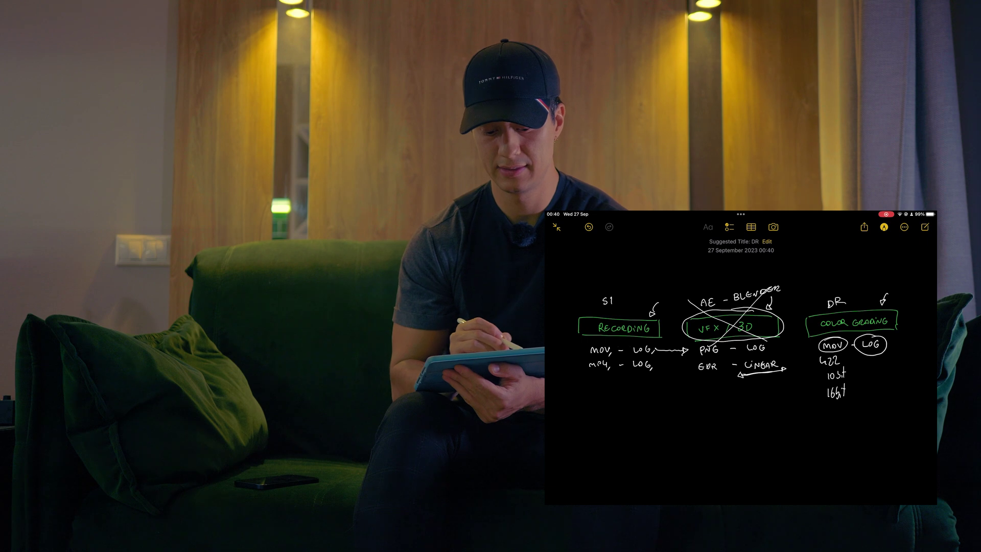
mouse_move(650, 342)
left_mouse_down()
mouse_move(634, 349)
mouse_move(655, 344)
left_mouse_up()
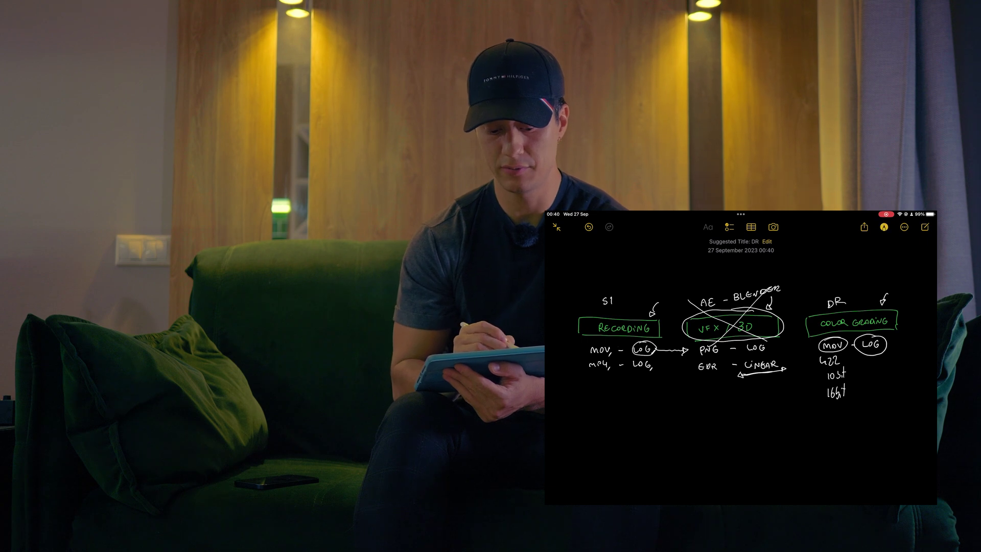
mouse_move(634, 306)
left_mouse_down()
mouse_move(774, 261)
mouse_move(835, 277)
left_mouse_up()
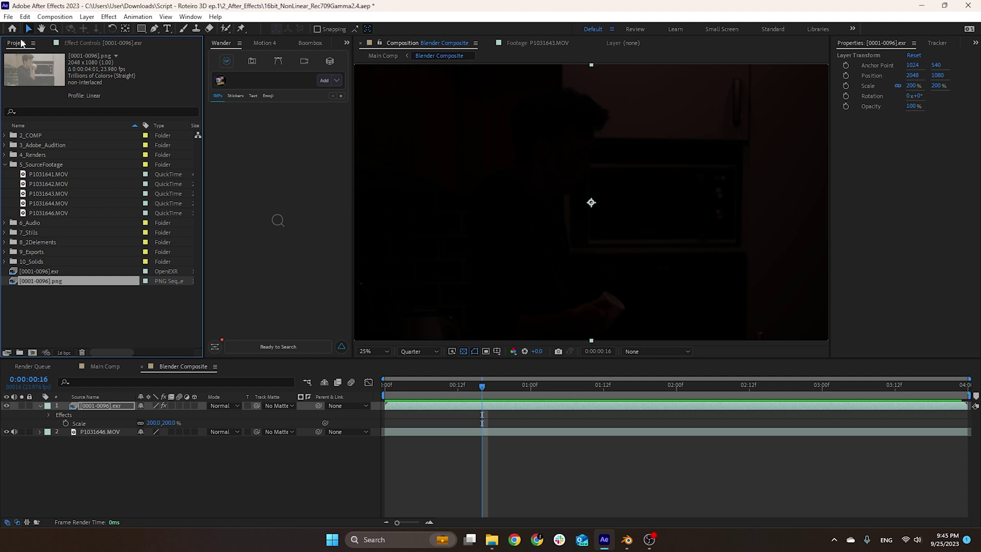
Step: Inspect P1031646.MOV, P1031644.MOV and P1031643.MOV details, showing their Panasonic S1 ISO 640 OCIO profile
left_click(100, 214)
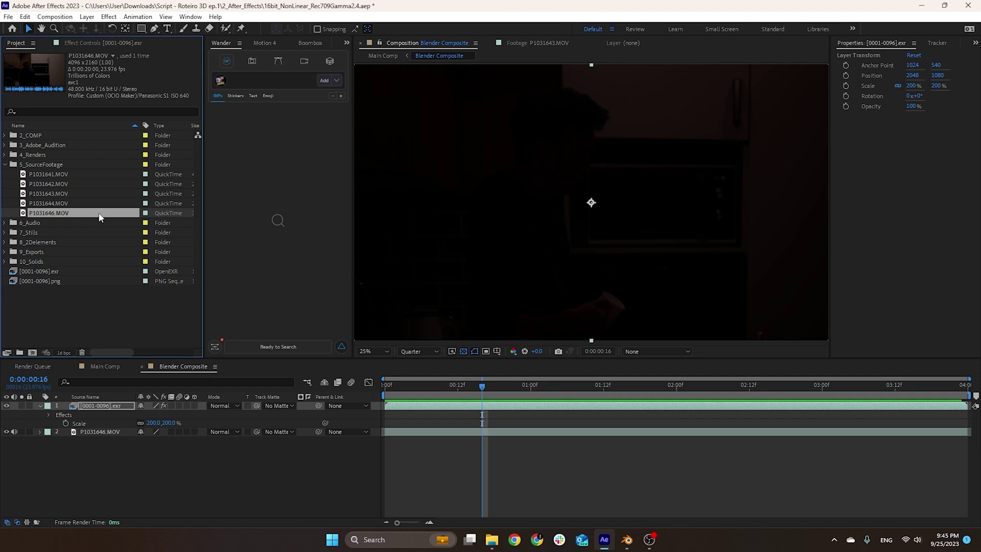
key("comma")
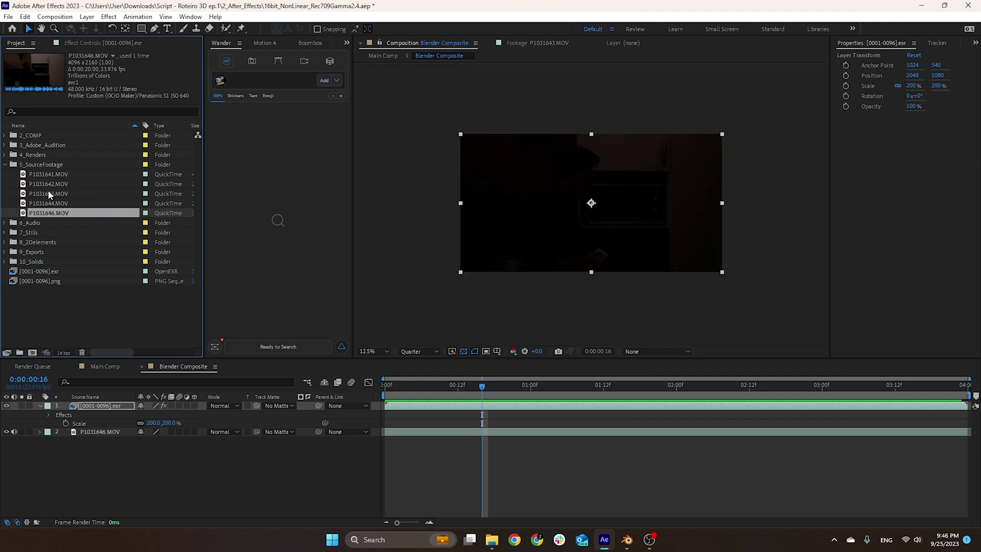
left_click(51, 177)
left_click(53, 184)
left_click(54, 204)
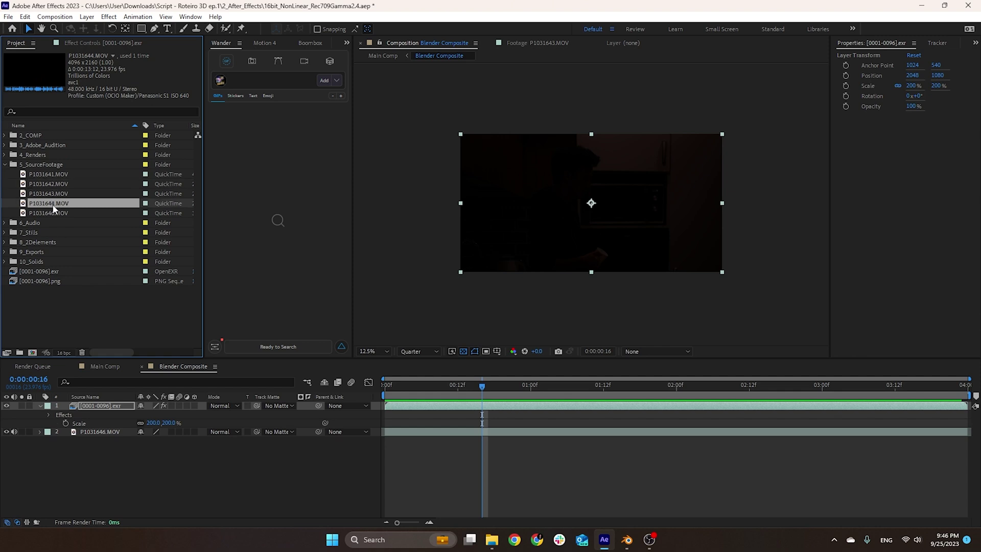
left_click(64, 210)
left_click(53, 196)
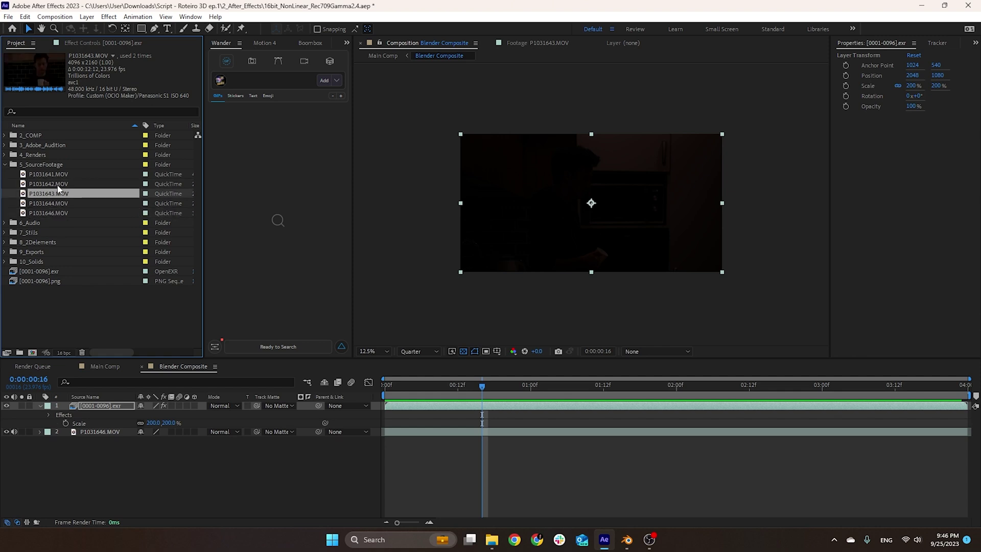
left_click(63, 352)
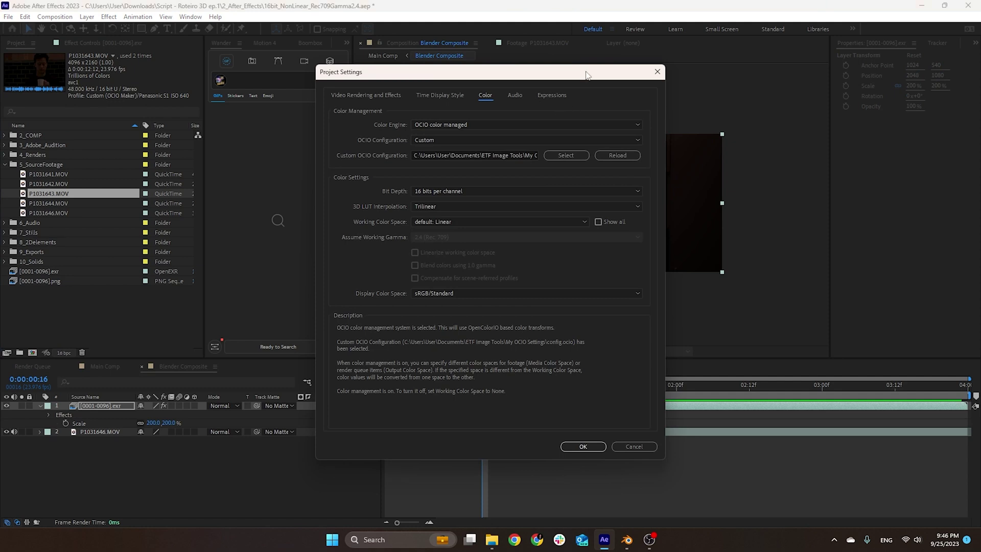
left_click_drag(588, 73, 603, 71)
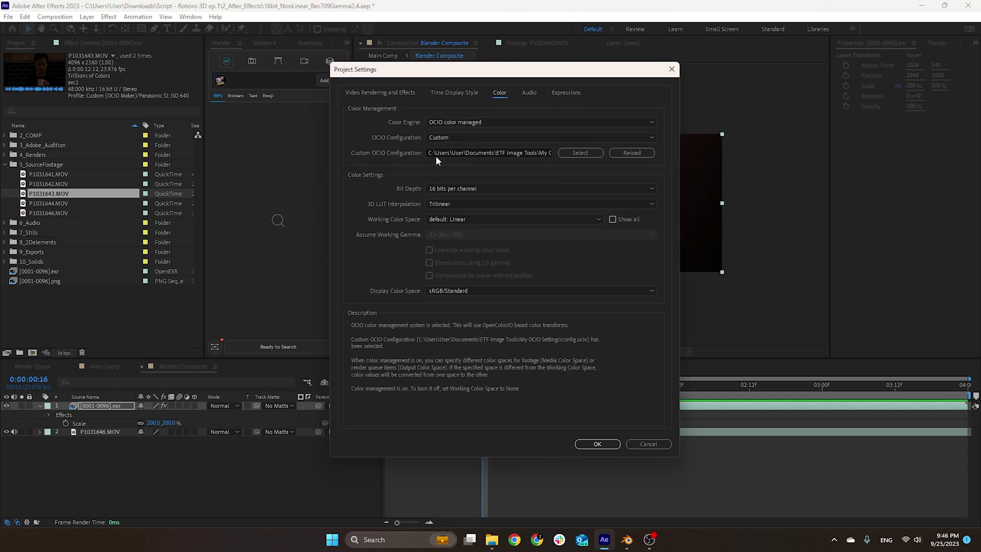
left_click(587, 447)
right_click(61, 194)
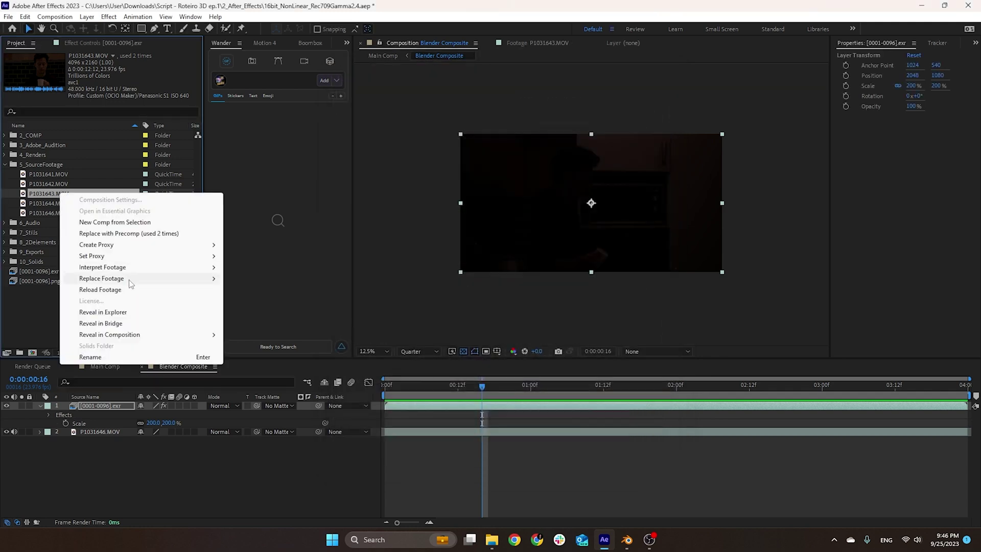
mouse_move(138, 268)
left_click(249, 268)
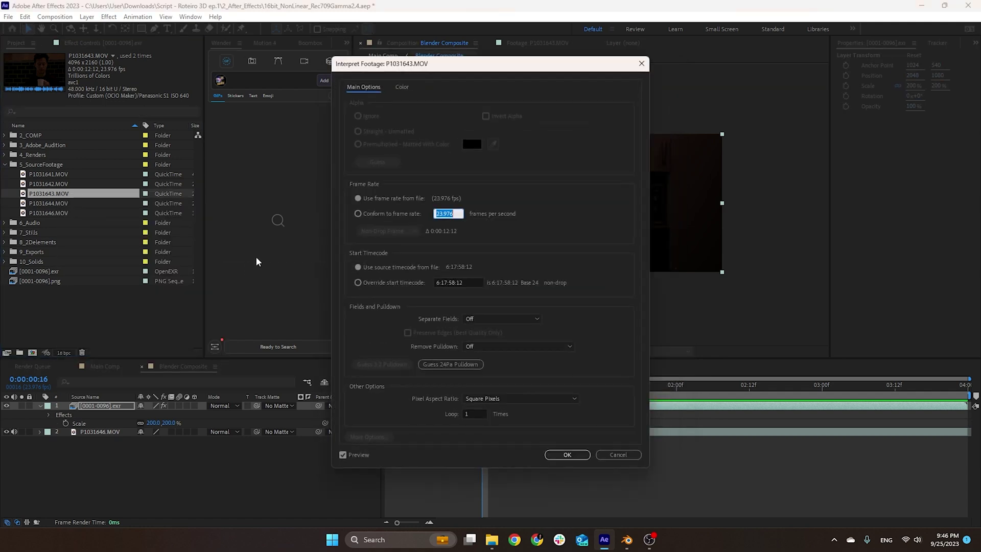
left_click(404, 90)
left_click(466, 148)
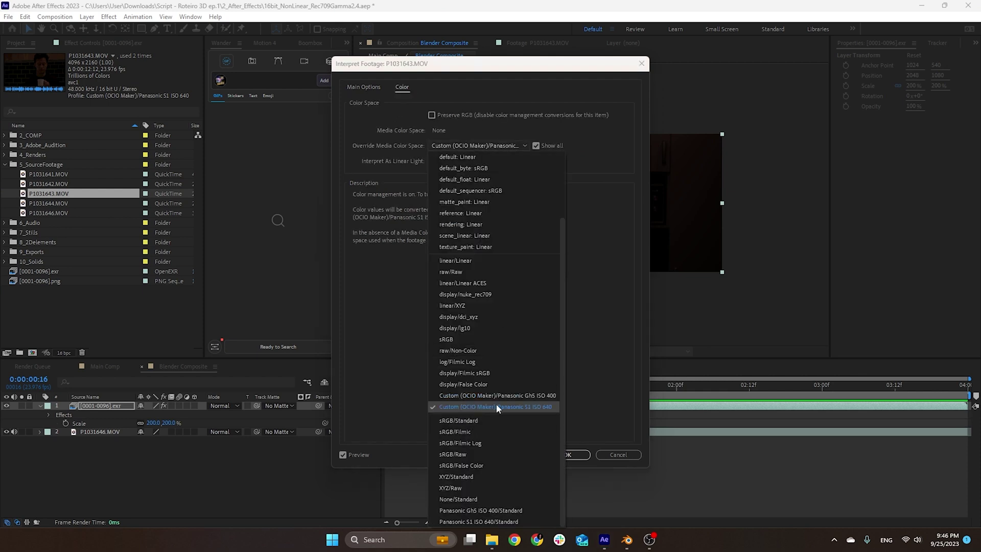
left_click(596, 396)
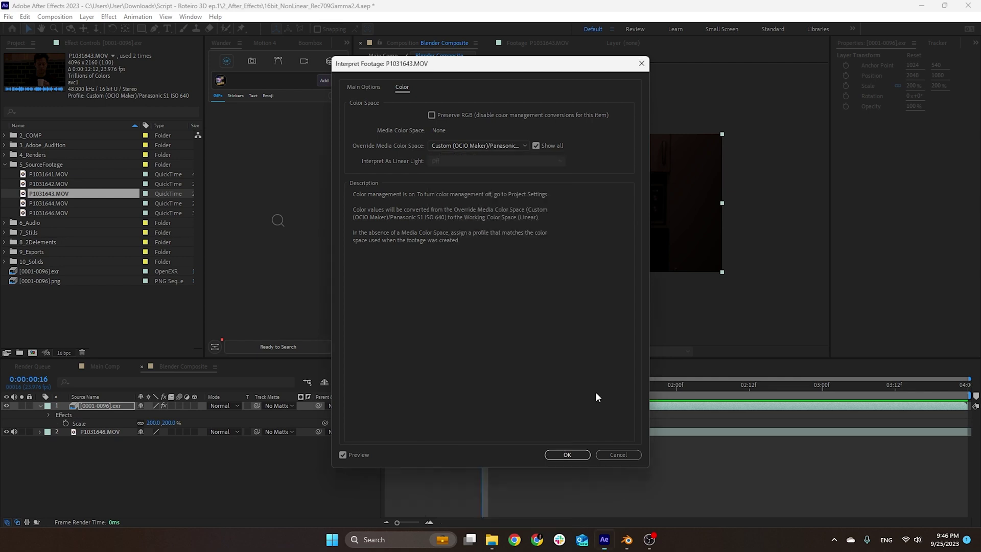
left_click(568, 455)
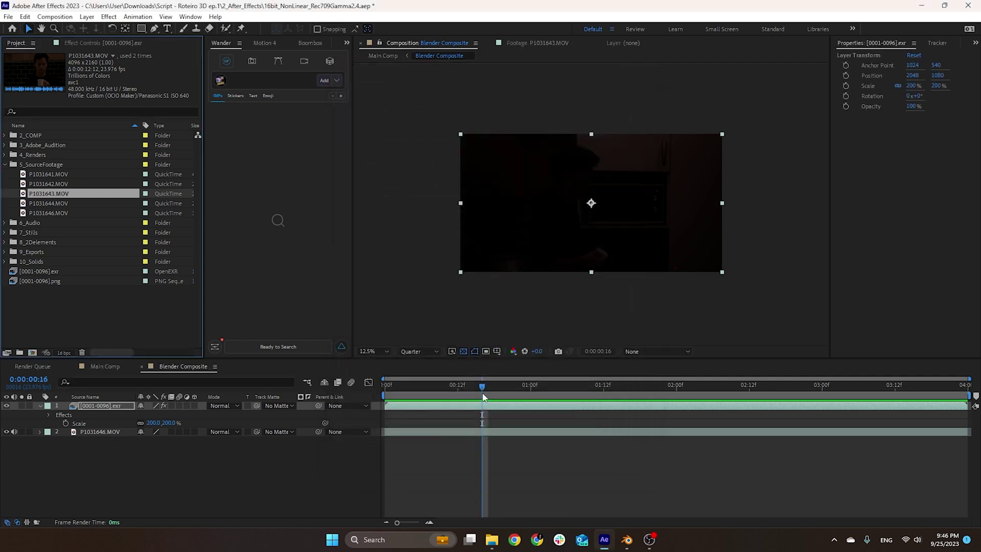
Step: Select the P1031646.MOV layer and fit the Blender Composite in the viewer
key("Page_Up")
key("Page_Up")
key("Page_Up")
key("Page_Up")
key("Page_Up")
key("Page_Up")
key("Page_Up")
key("Page_Up")
key("Page_Up")
key("Page_Up")
key("Page_Up")
key("Page_Up")
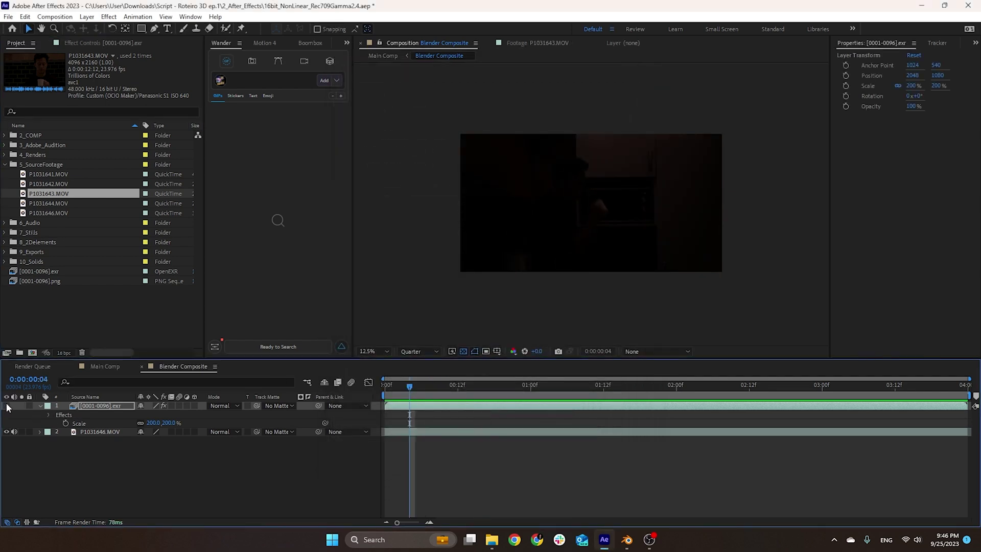
left_click(86, 432)
left_click_drag(407, 391, 425, 412)
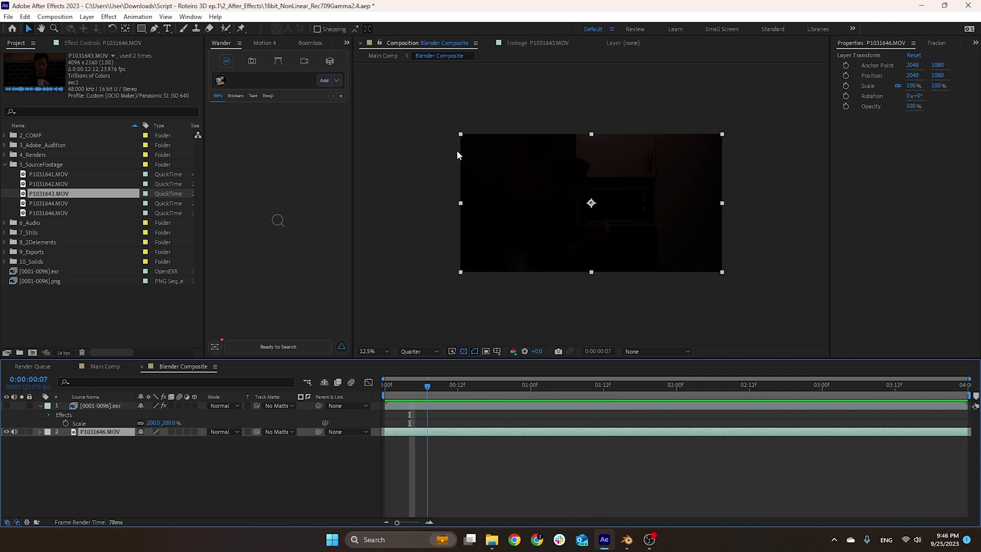
left_click(372, 351)
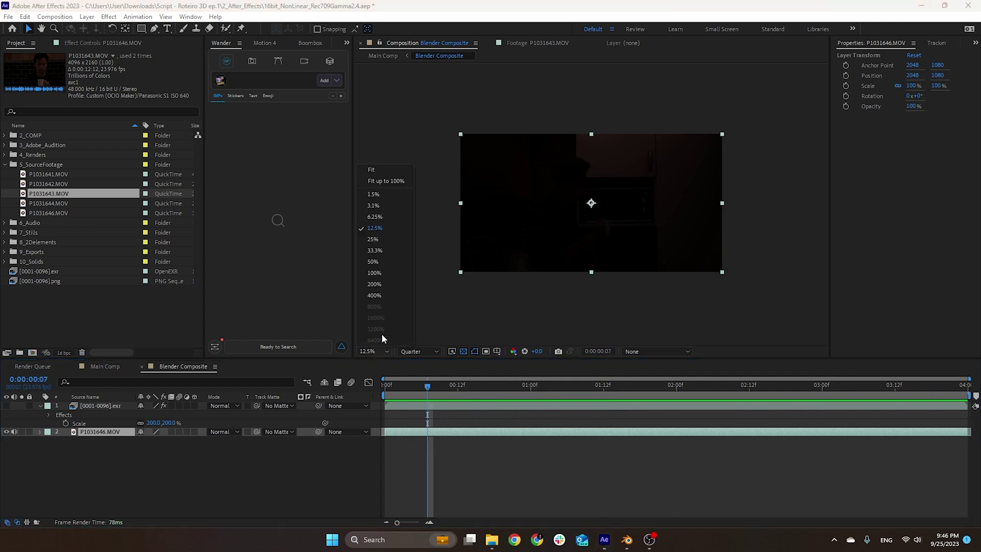
left_click(383, 169)
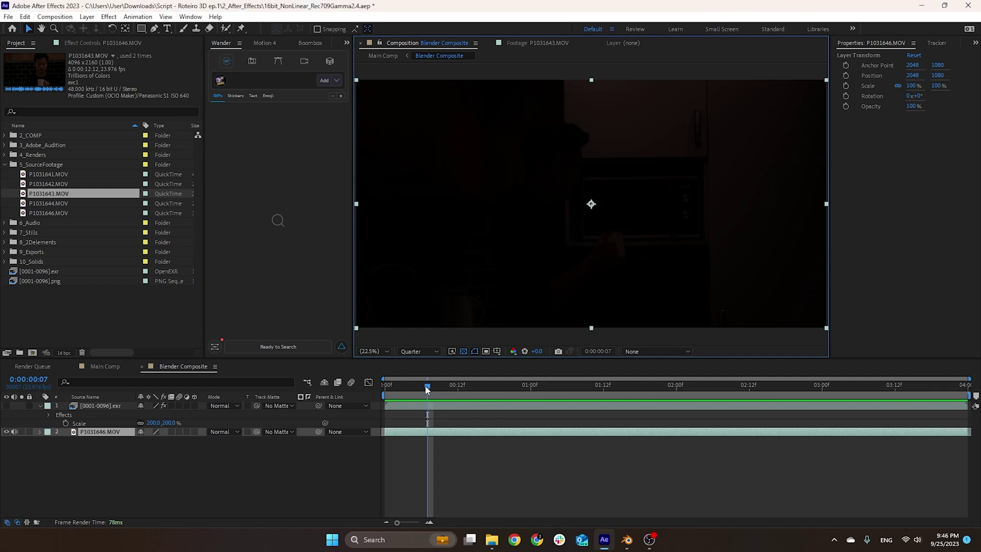
left_click_drag(404, 396, 373, 388)
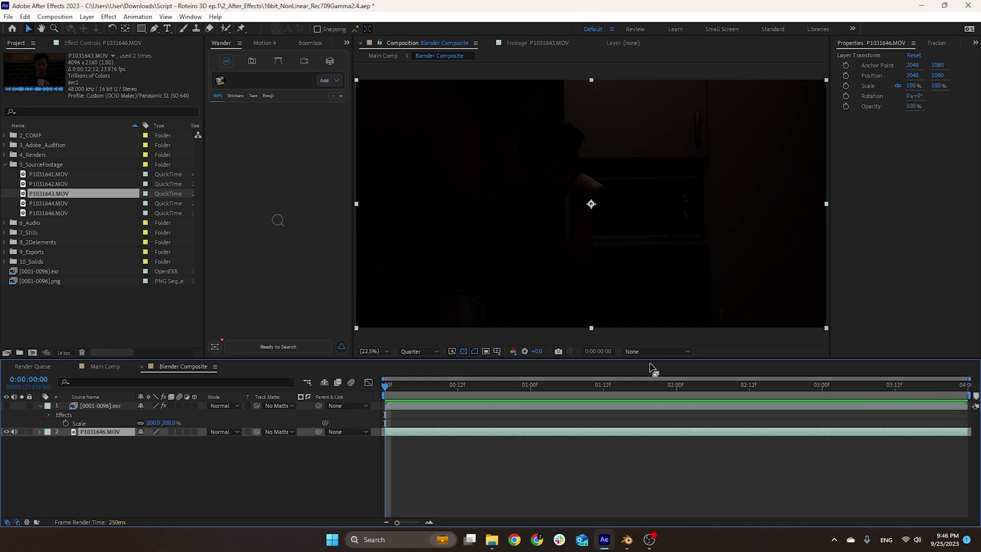
Step: Preview the composite through the Panasonic S1 ISO 640/Standard display transform at 25% zoom
left_click(663, 351)
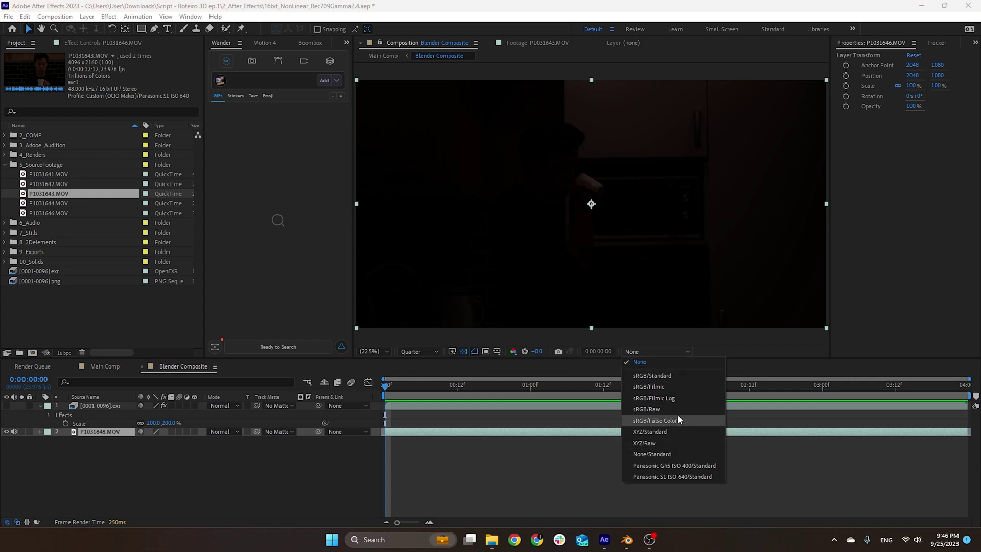
left_click(679, 476)
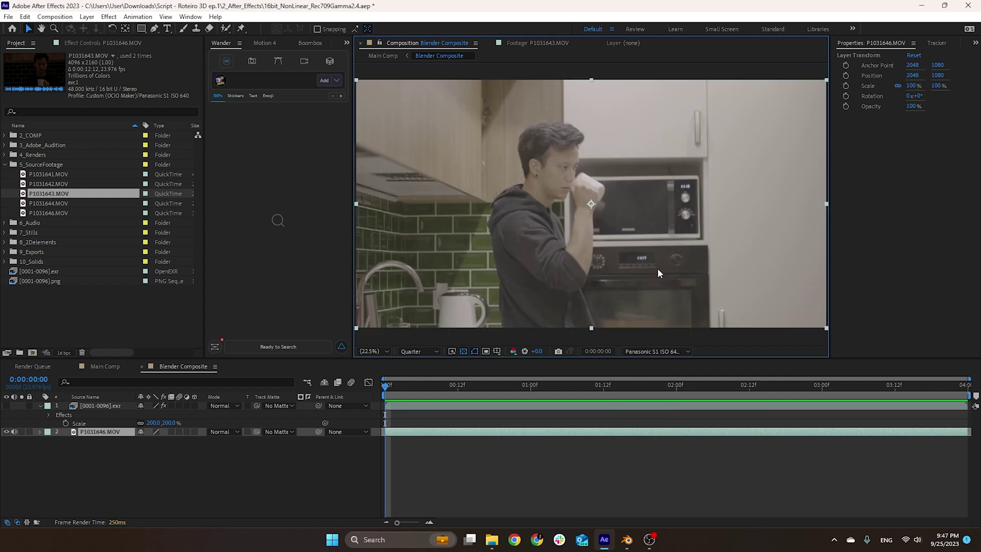
left_click(662, 351)
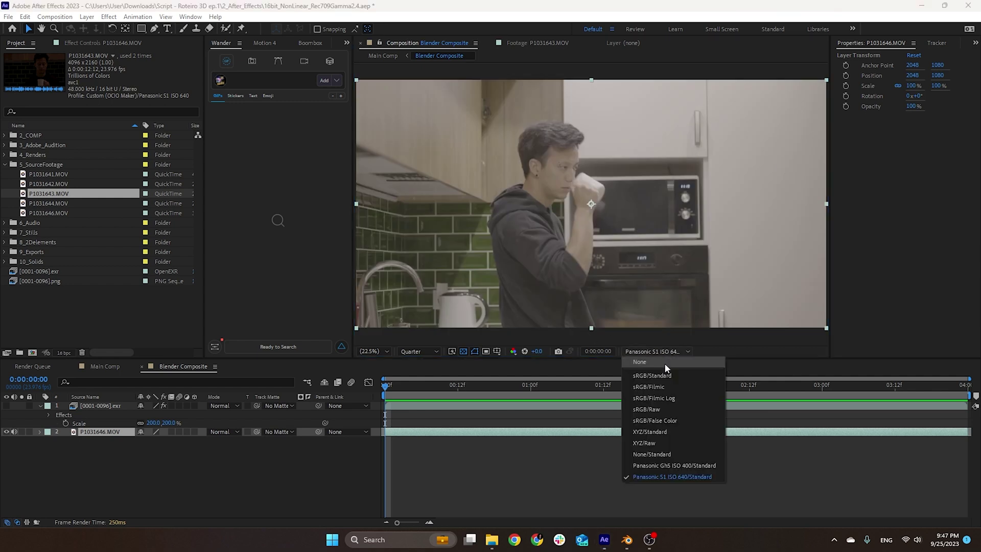
left_click(507, 311)
left_click(73, 197)
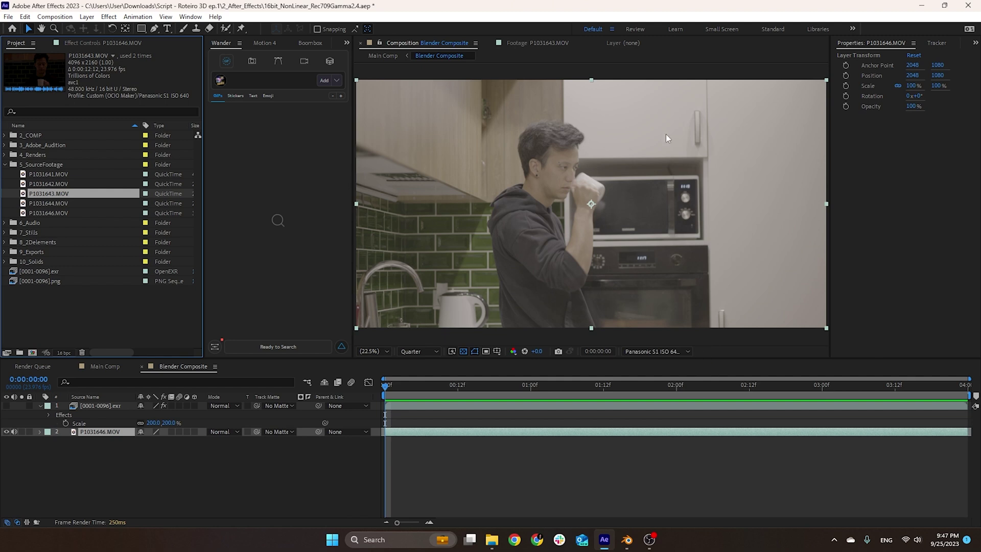
left_click(652, 349)
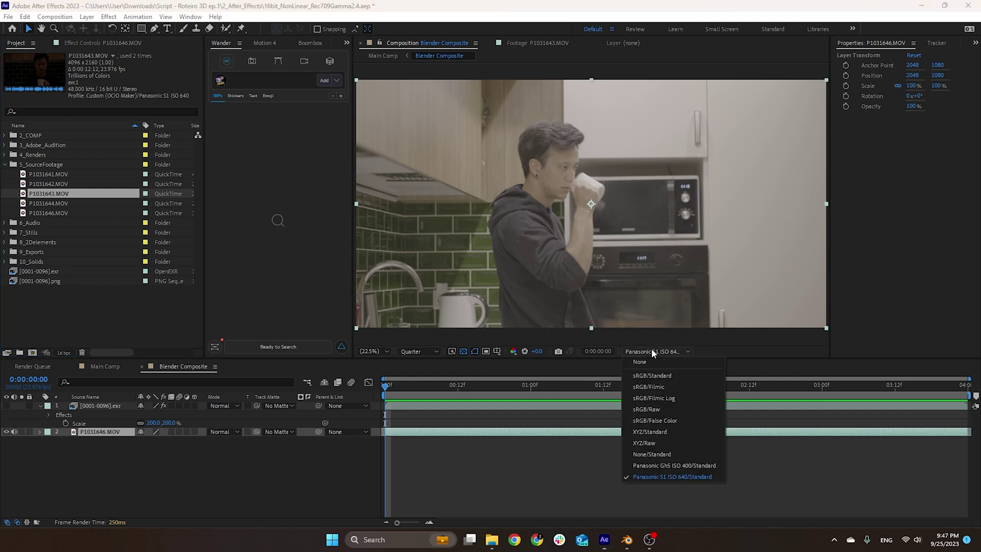
left_click(640, 474)
key("period")
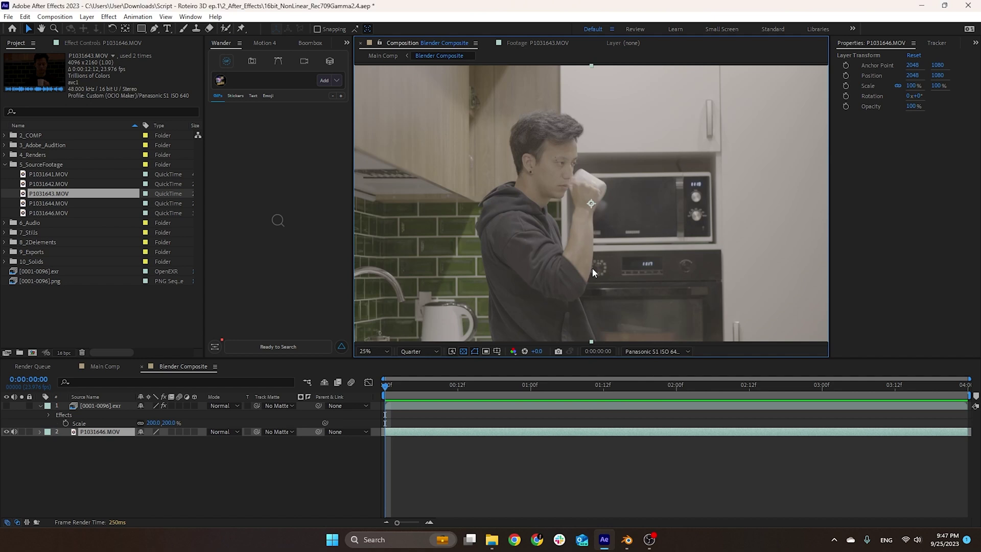
scroll(596, 229, "down", 2)
scroll(613, 311, "up", 2)
scroll(613, 310, "down", 2)
scroll(613, 308, "up", 2)
Step: Compare the display transform None against sRGB/Filmic, then settle on None
left_click(645, 349)
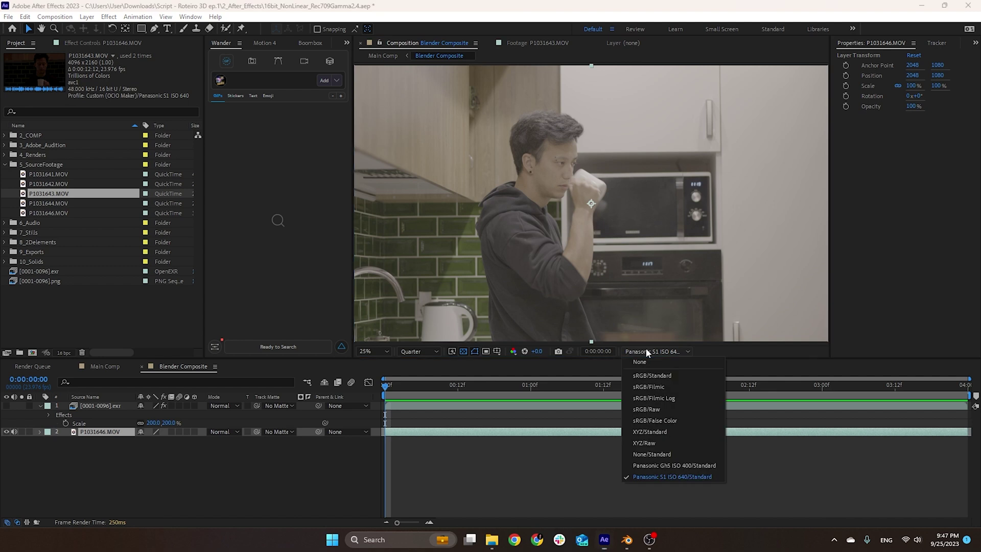
left_click(640, 362)
scroll(647, 238, "down", 1)
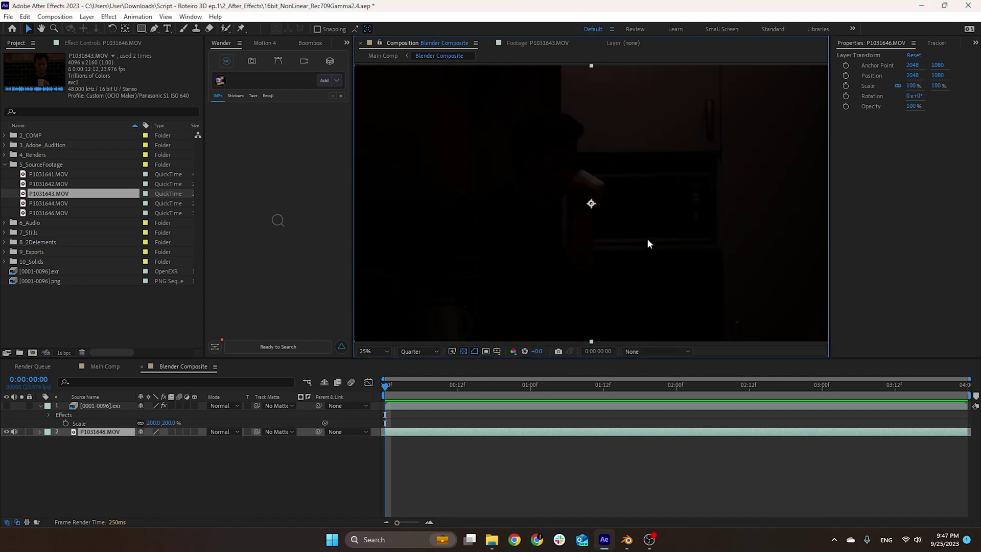
left_click(645, 353)
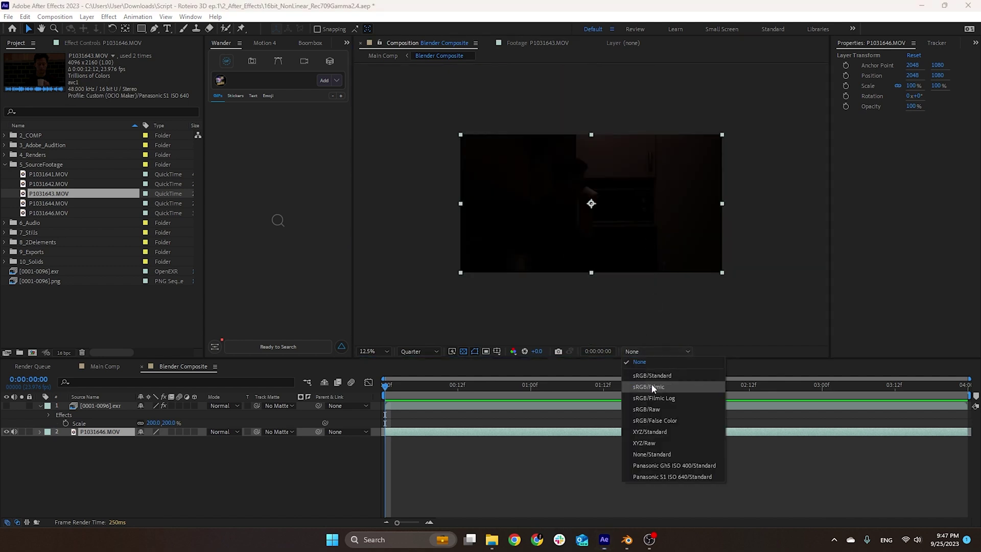
left_click(660, 387)
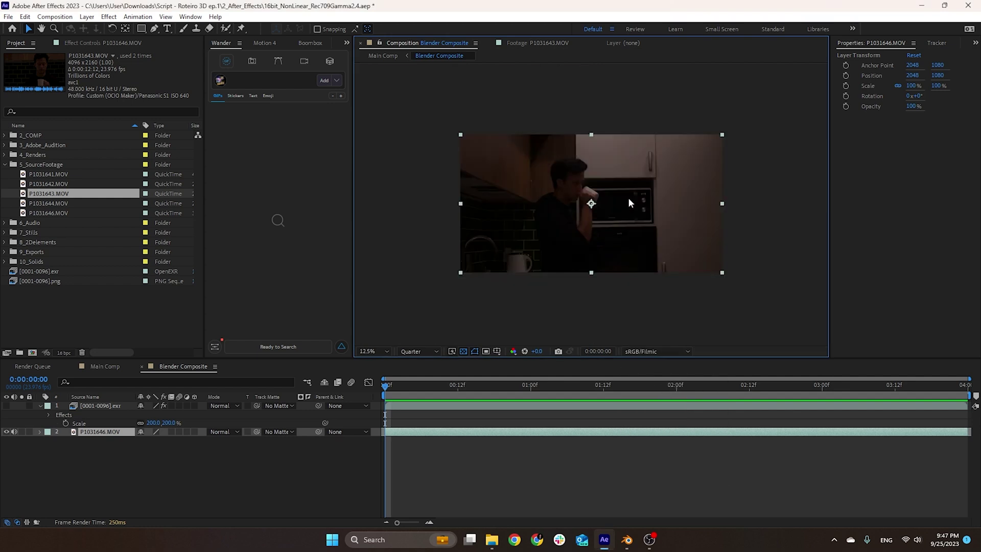
left_click(670, 351)
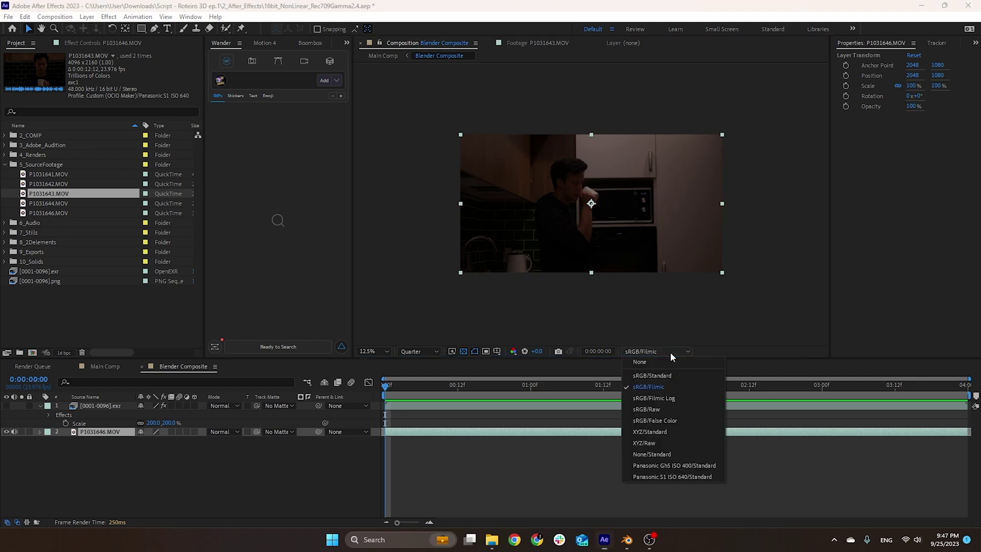
left_click(672, 361)
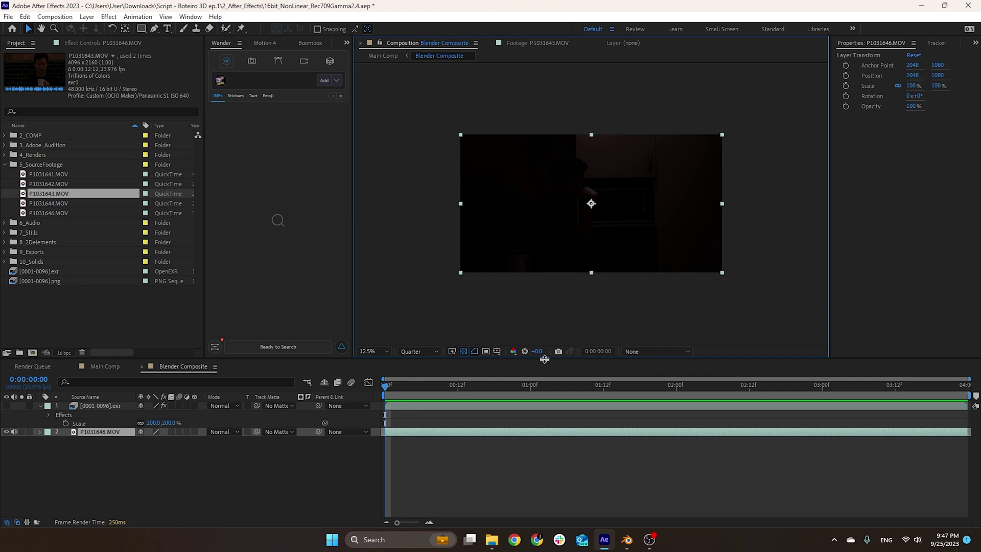
left_click(373, 396)
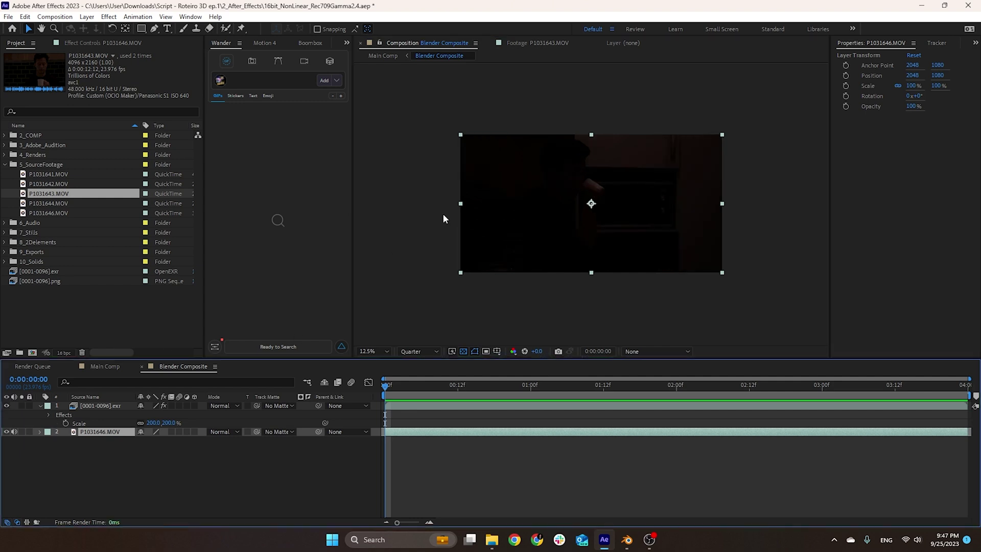
Step: Play the composite preview and toggle layer 1's visibility off and back on
scroll(609, 207, "up", 1)
scroll(609, 208, "down", 1)
key("space")
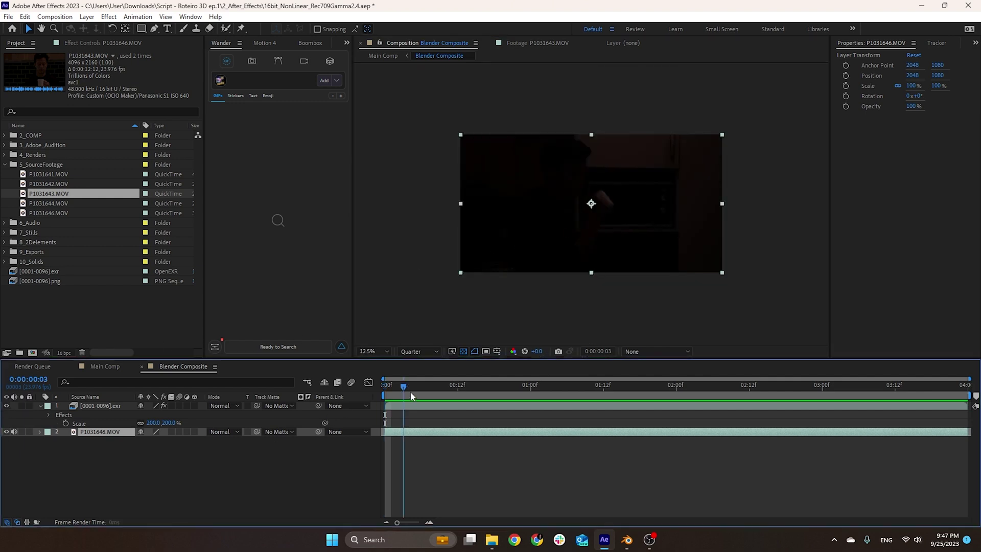
left_click(6, 406)
left_click(5, 406)
left_click(5, 406)
Step: Scrub the timeline to check the orange desert render with its tall tower
left_click_drag(439, 385, 838, 394)
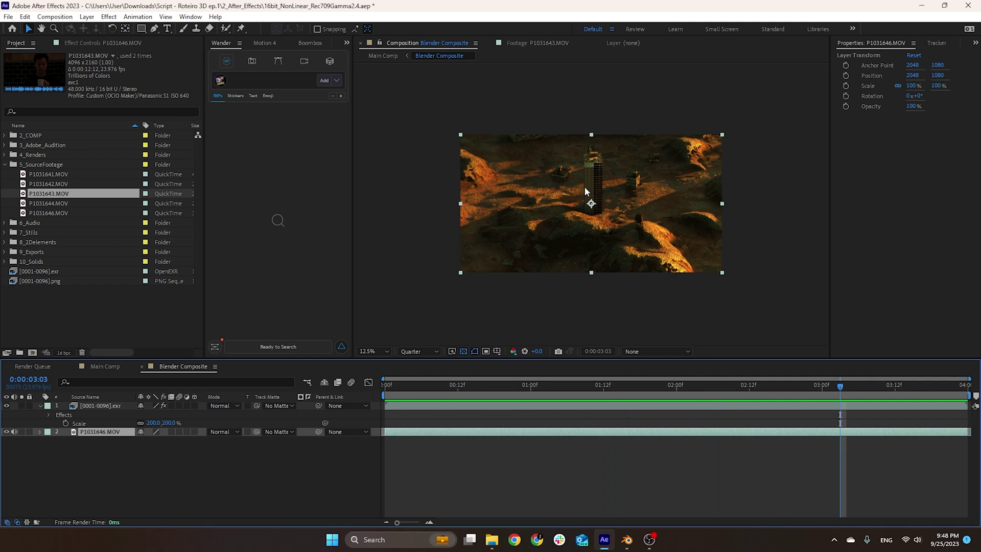
left_click_drag(715, 383, 813, 397)
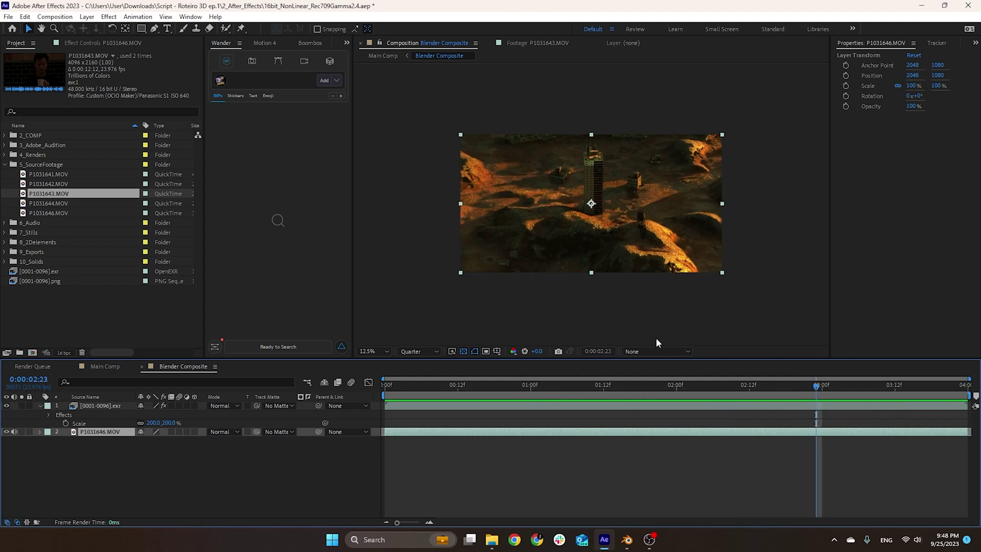
left_click_drag(636, 387, 835, 394)
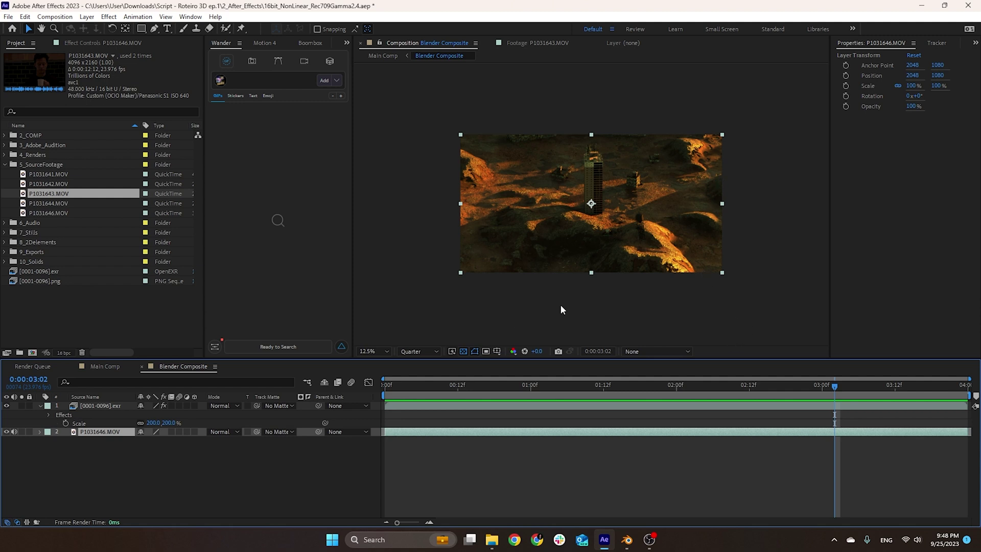
left_click(638, 350)
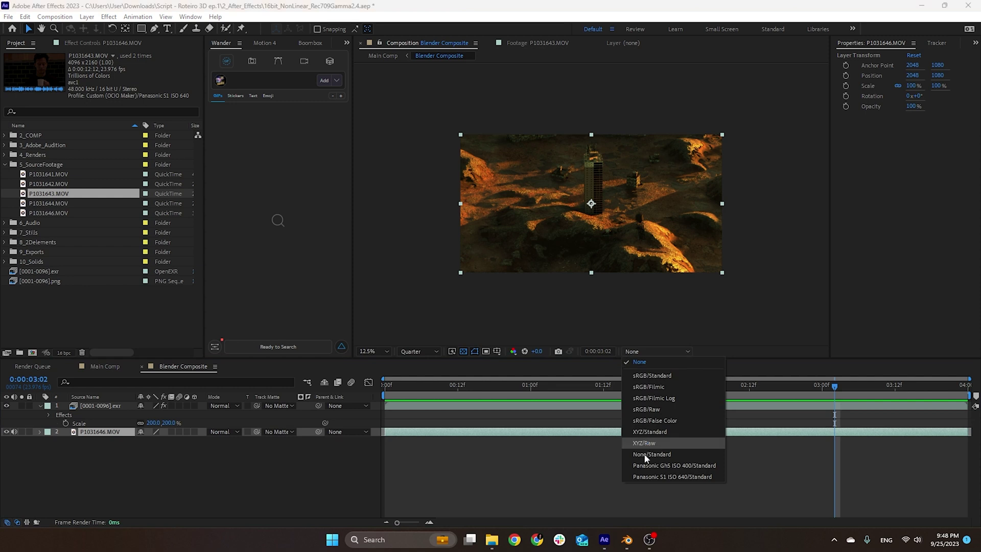
Step: Apply Panasonic S1 ISO 640/Standard, deselect the layer, and fit the composition in the viewer
left_click(667, 475)
key("period")
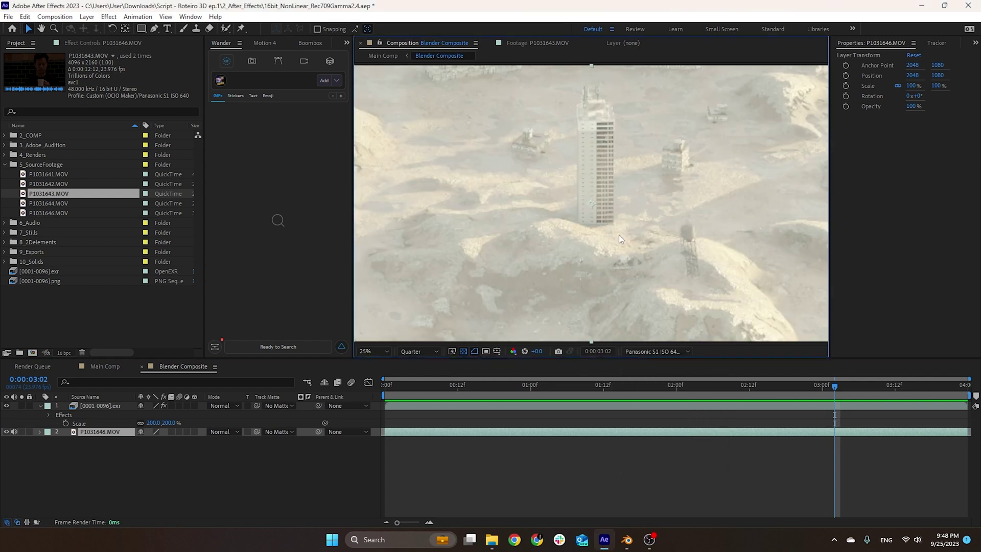
key("comma")
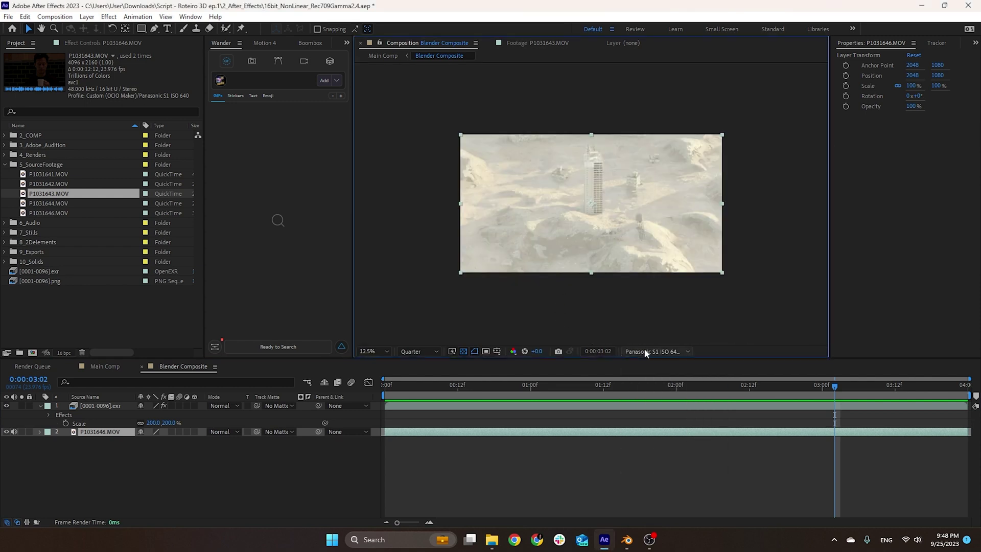
left_click(587, 305)
left_click(374, 350)
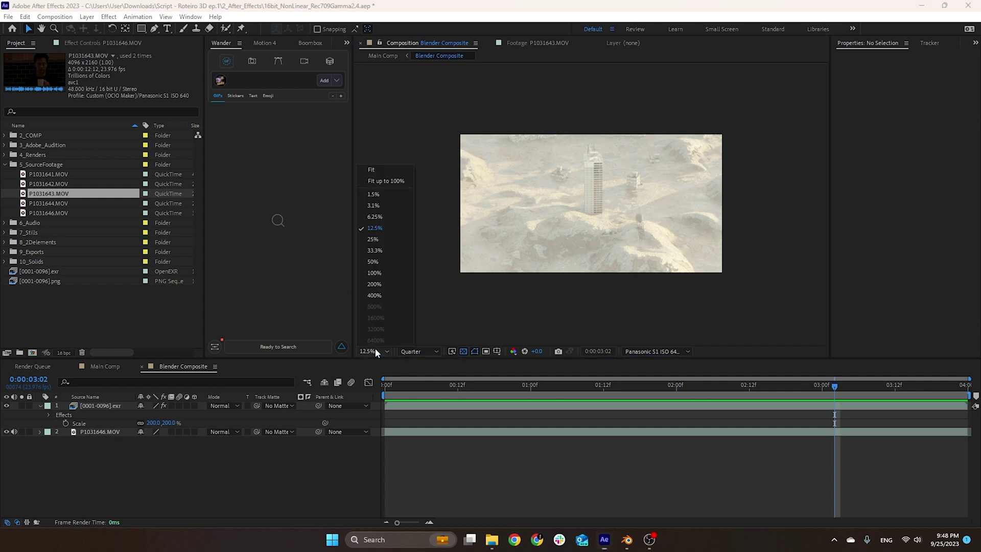
left_click(380, 182)
Step: Move to 0:00:00:14 on the kitchen shot and set the display transform to None
left_click_drag(598, 386, 470, 386)
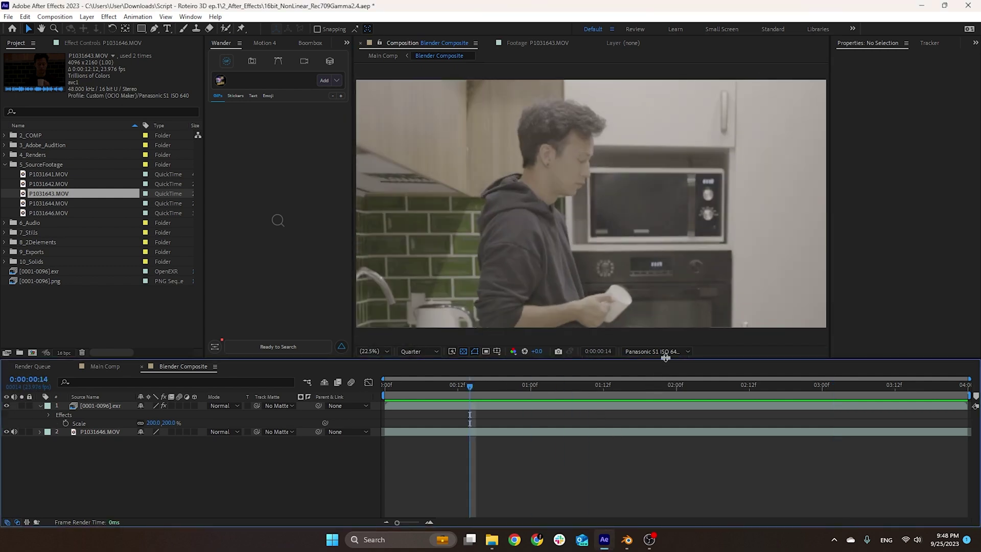
left_click(666, 354)
left_click(667, 364)
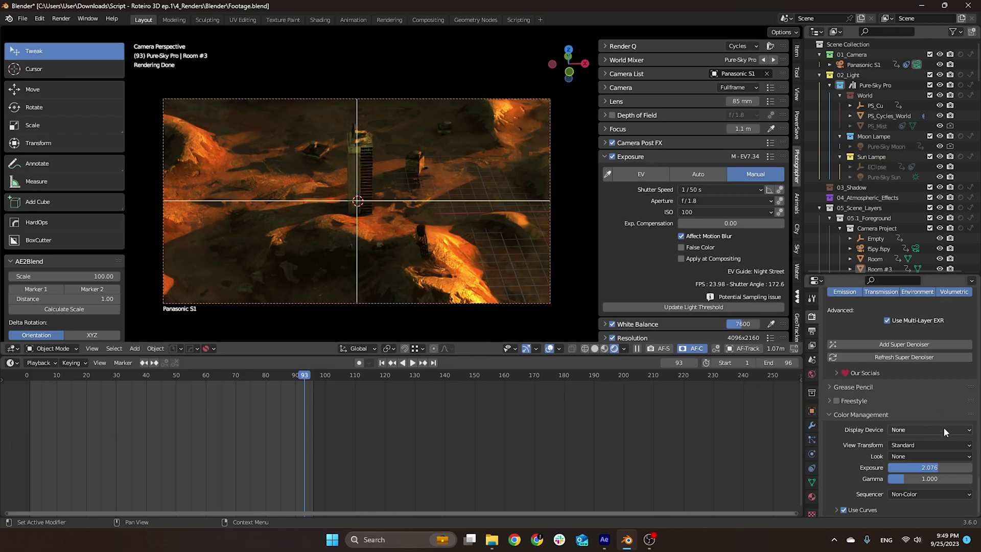
Step: Check Blender's Display Device options, play the animation, and scrub the render to frame 62
left_click(943, 428)
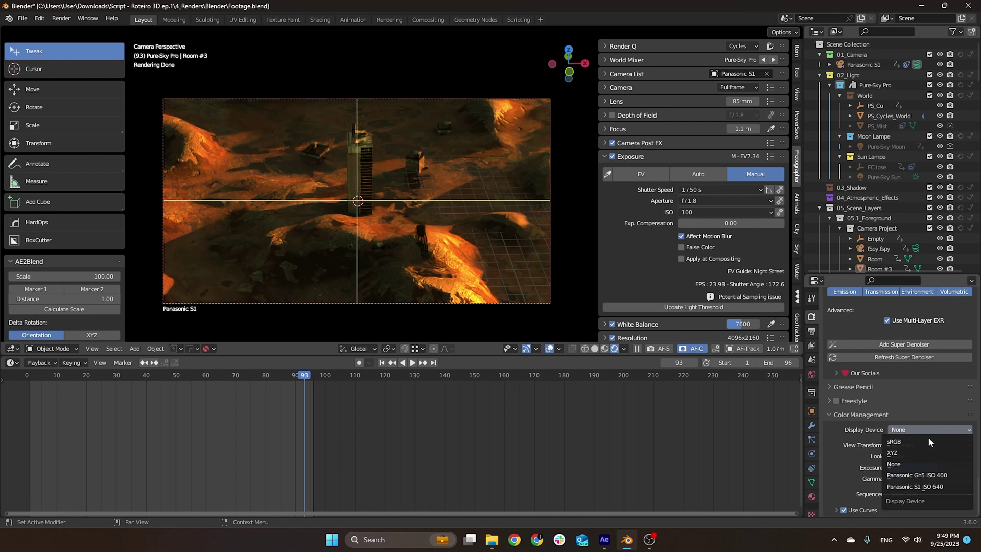
left_click_drag(295, 376, 72, 377)
key("space")
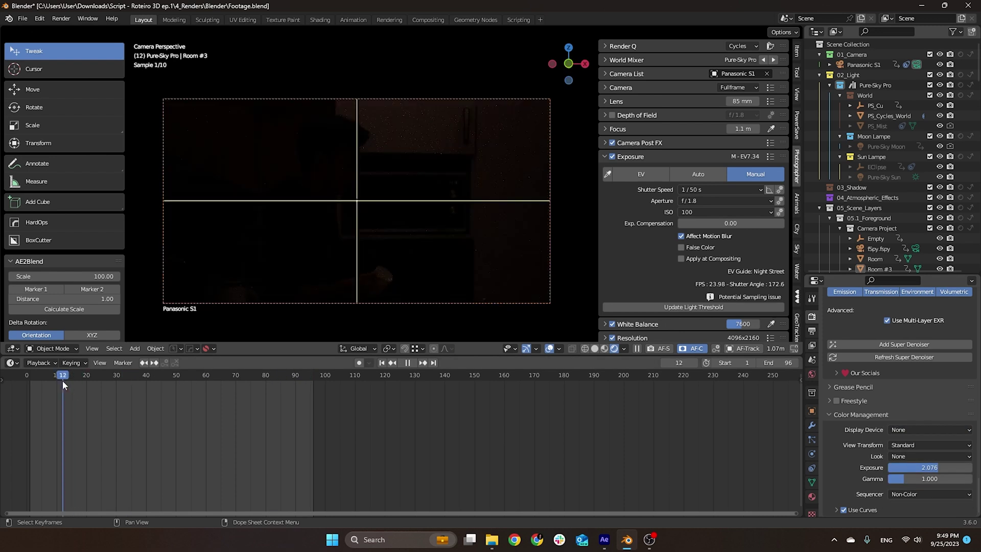
left_click_drag(117, 391, 60, 409)
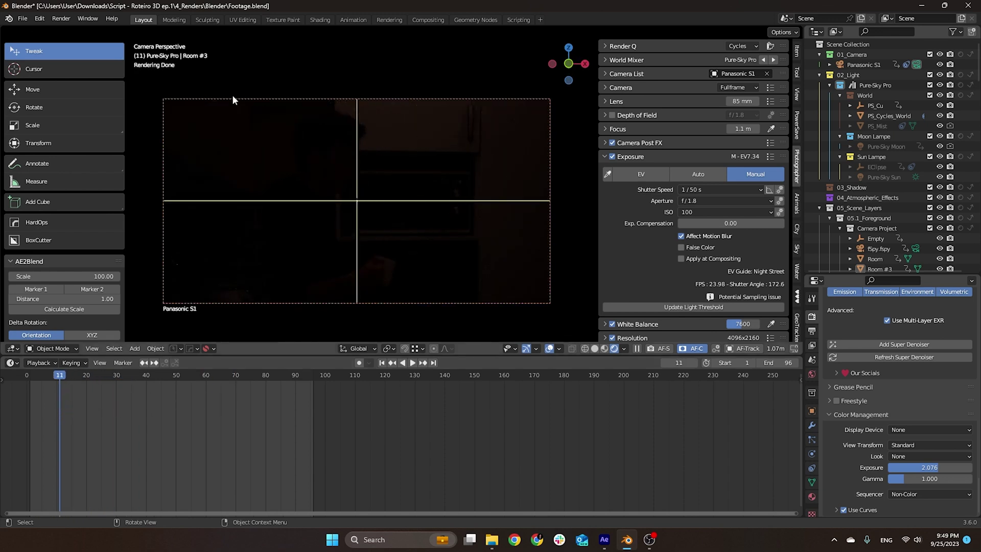
left_click_drag(195, 376, 209, 377)
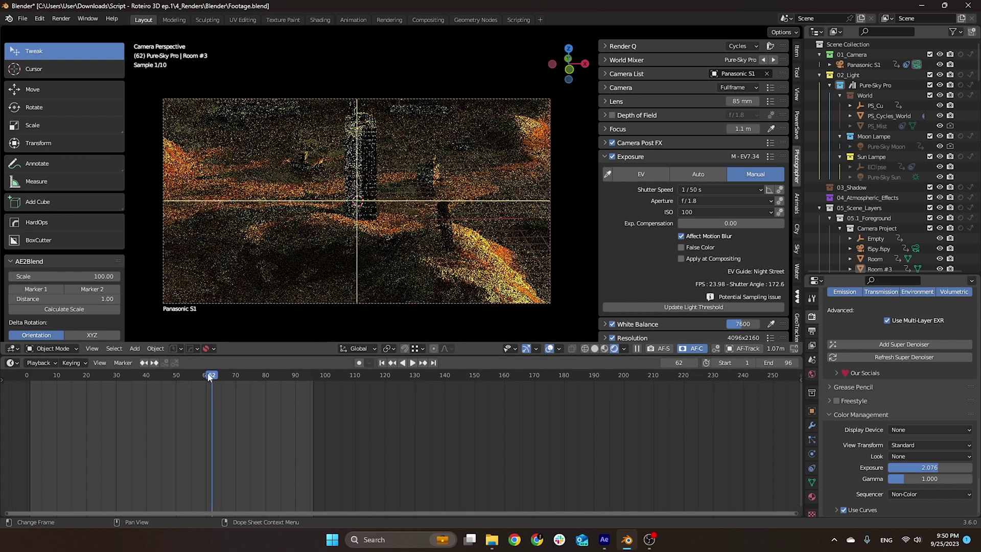
left_click(15, 364)
Step: Turn the timeline into a Shader Editor and confirm the footage texture's colour space is Linear
left_click(31, 462)
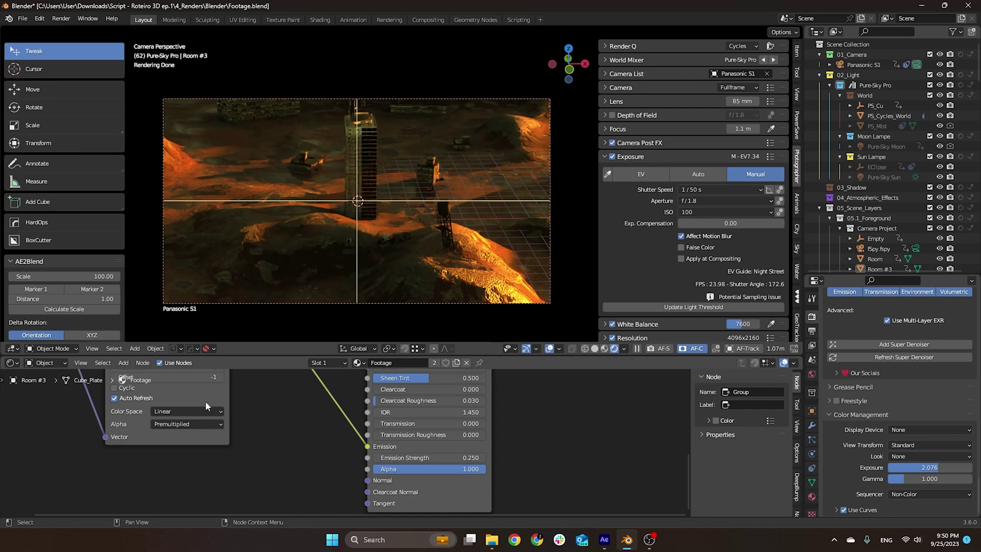
scroll(205, 401, "down", 3)
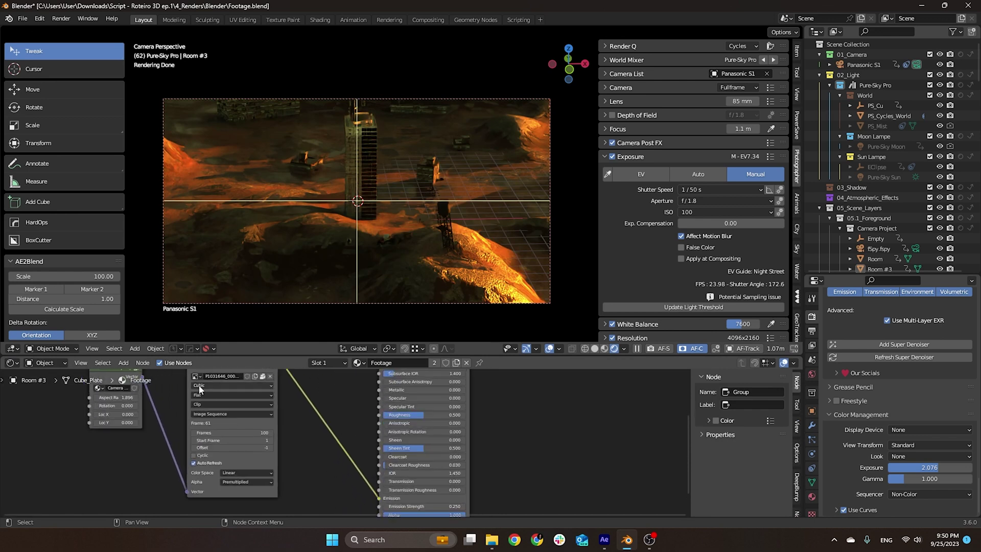
scroll(149, 406, "up", 2)
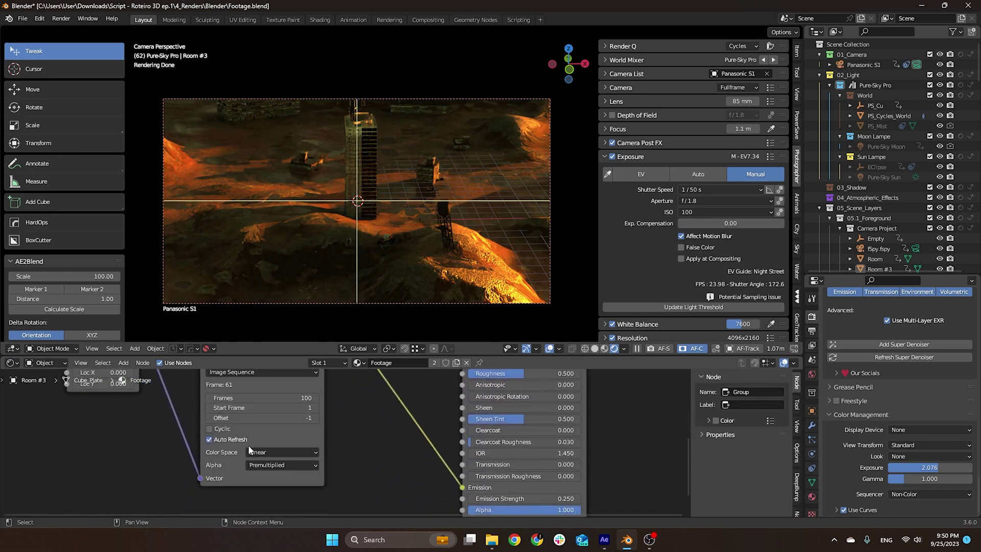
left_click(250, 449)
left_click(268, 449)
Step: Make the footage Image Texture node active, then return to After Effects
scroll(248, 433, "down", 2)
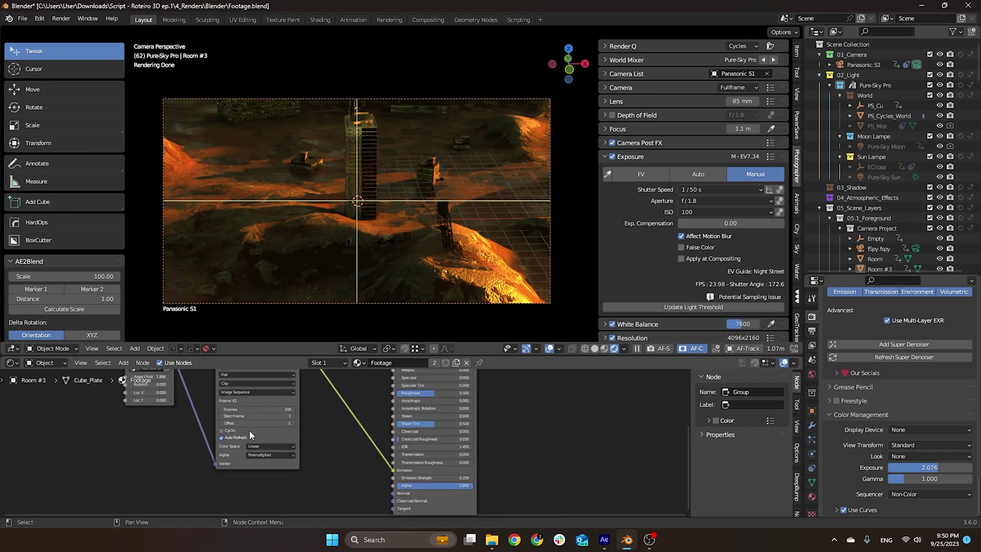
scroll(249, 430, "down", 2)
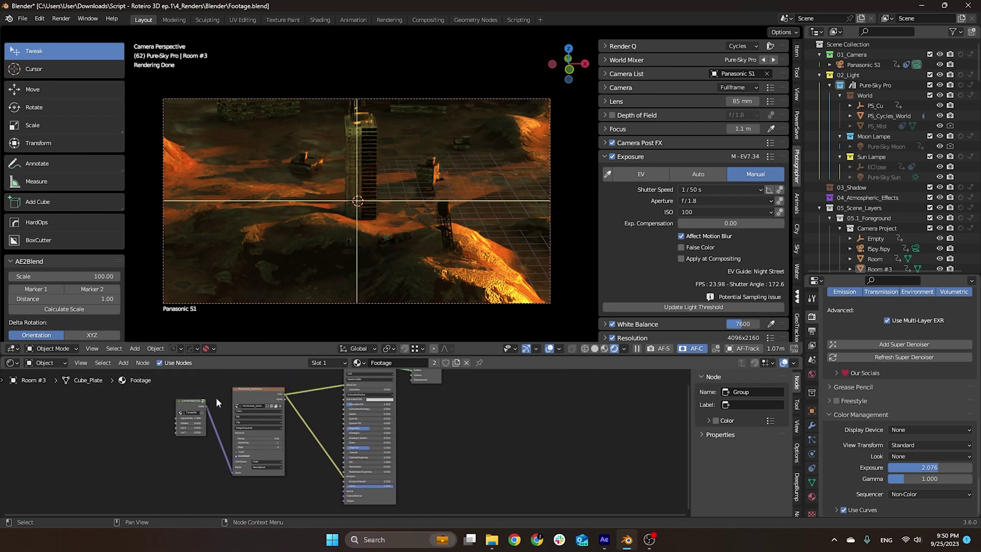
left_click(247, 395)
scroll(245, 398, "up", 3)
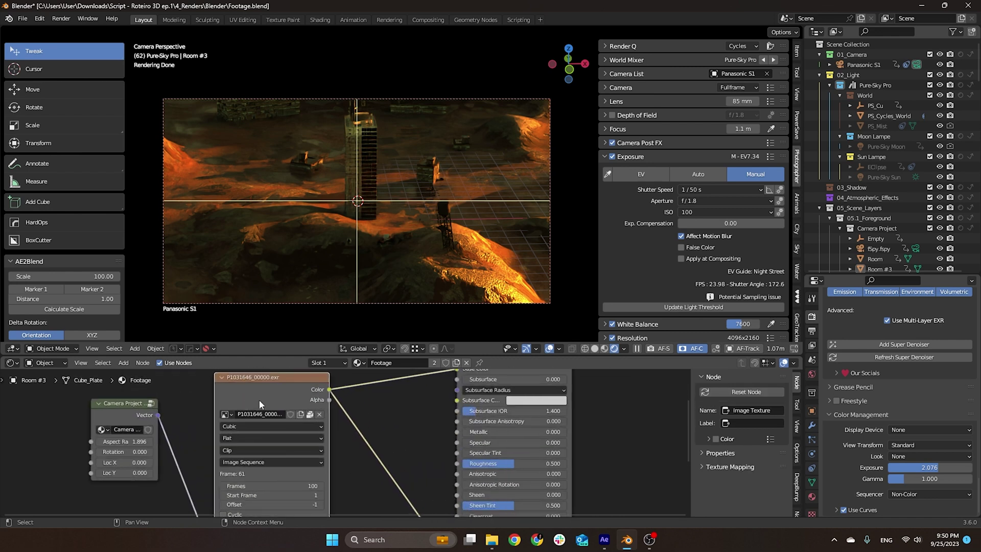
key("alt+Tab")
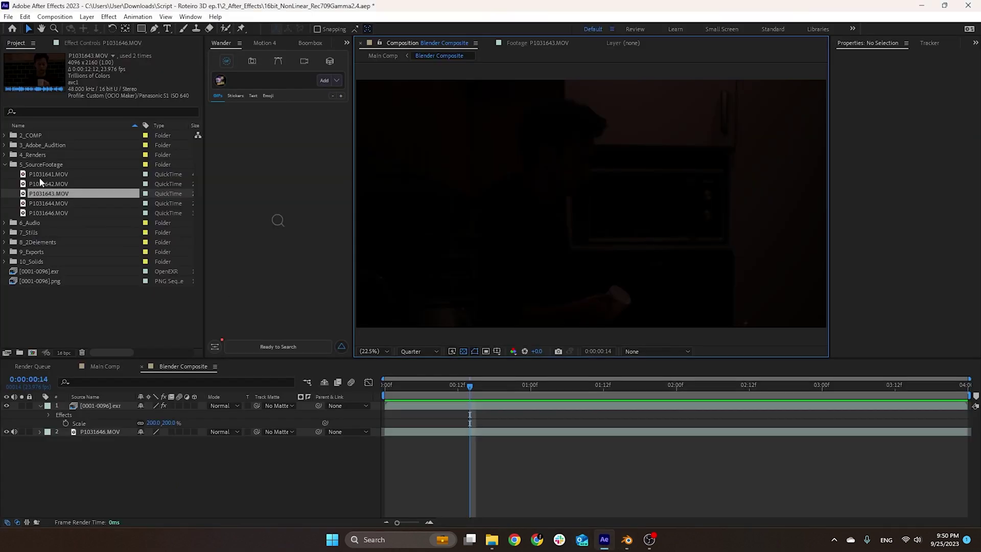
Step: Keep the After Effects viewer's display transform at None
left_click(47, 194)
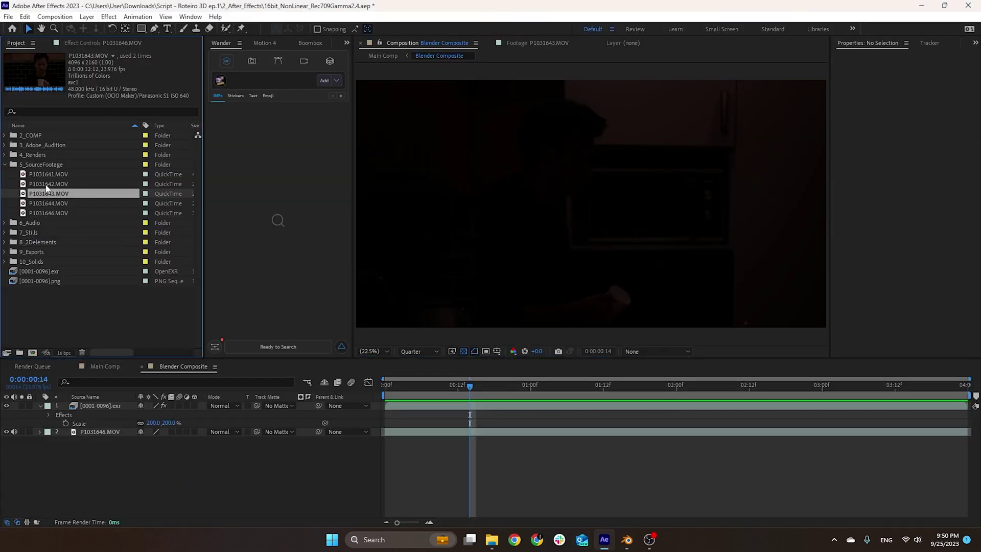
left_click(649, 351)
left_click(446, 397)
Step: Preview the comp, hide the [0001-0096].exr layer and bring up the Render Queue
left_click(103, 484)
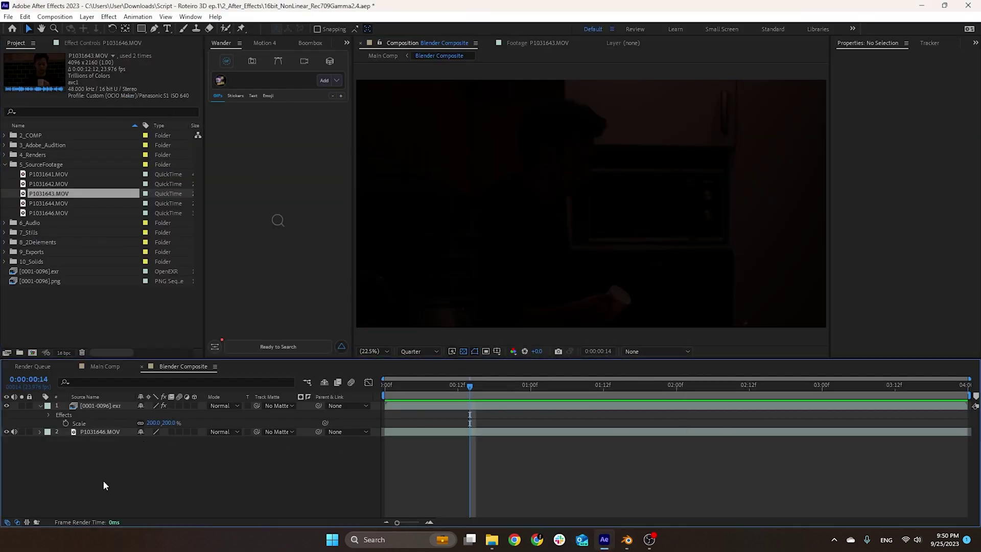
left_click(102, 406)
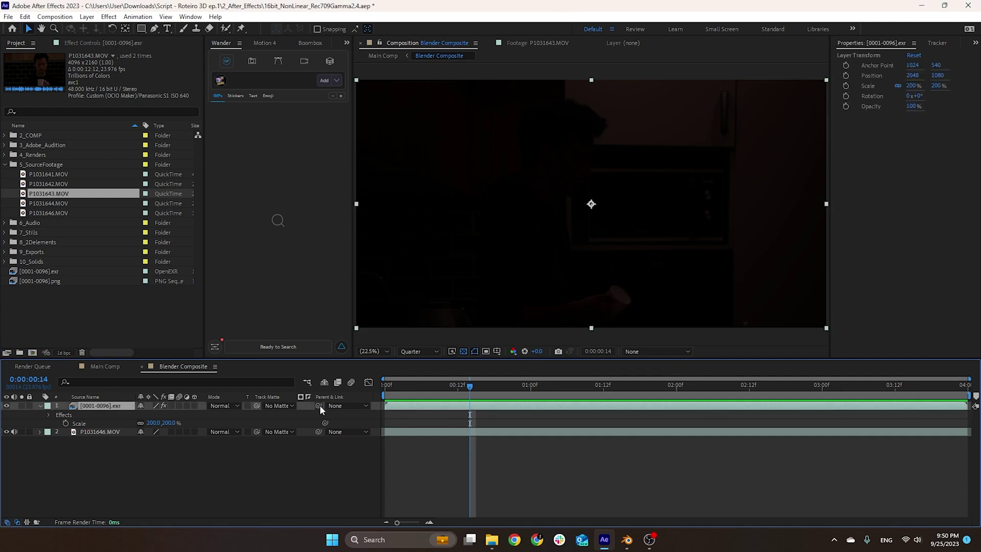
key("space")
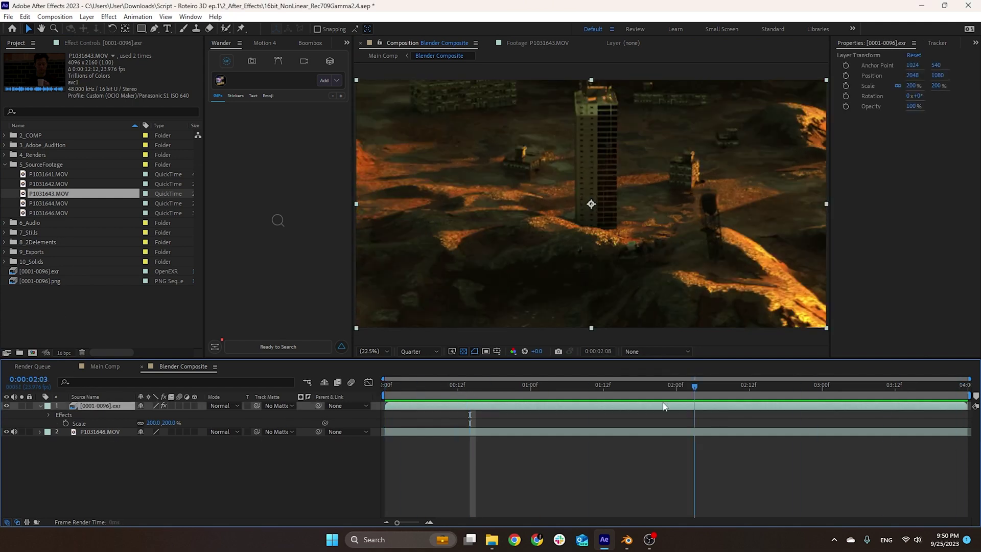
left_click(6, 405)
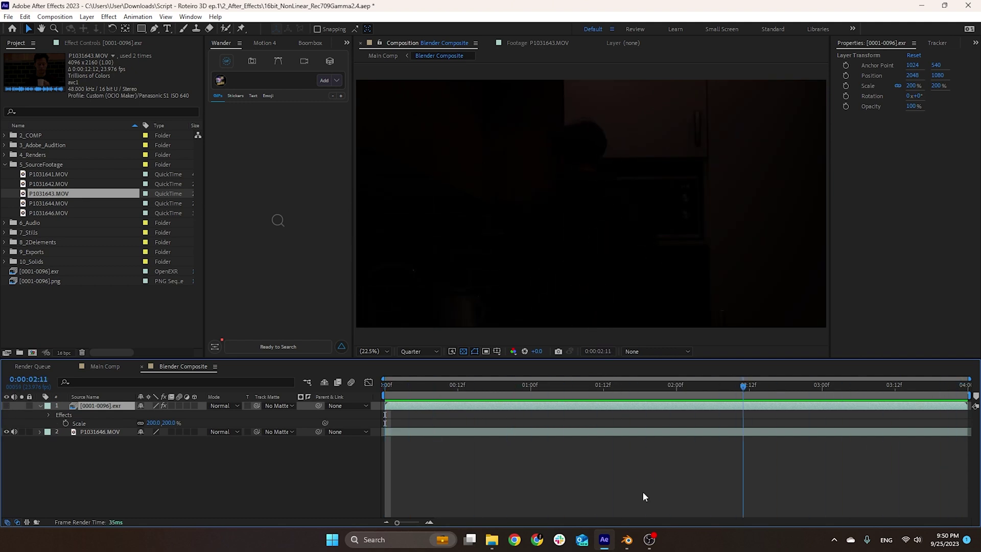
left_click(231, 479)
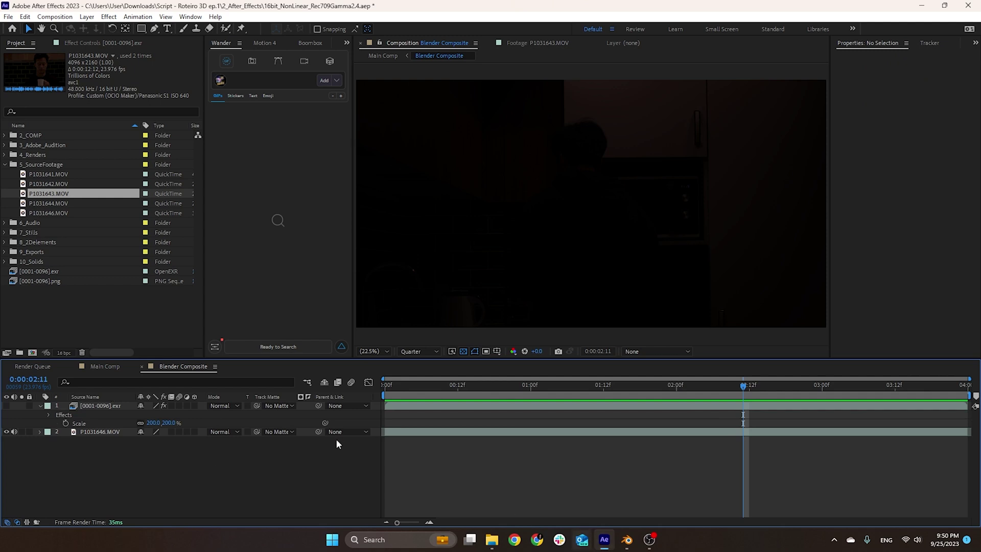
left_click(32, 366)
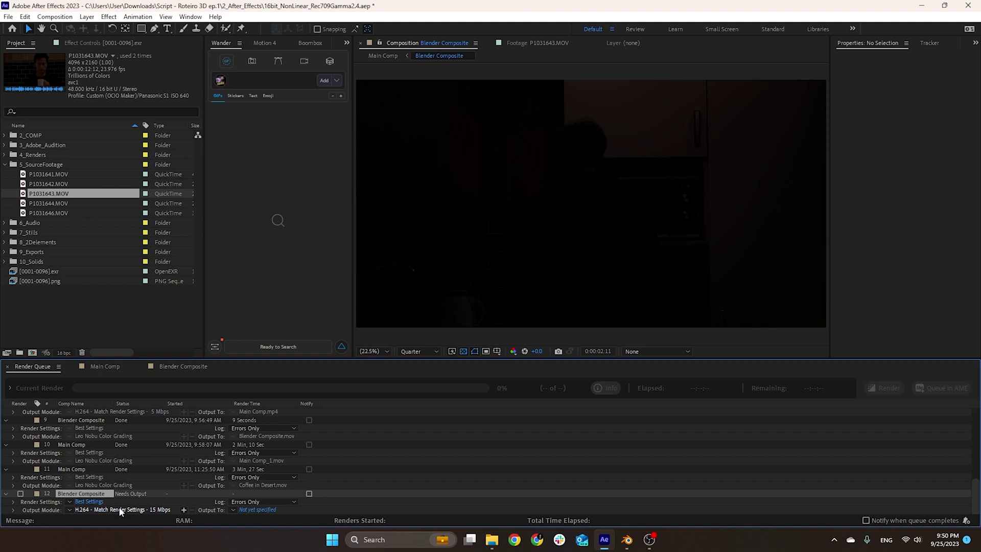
Step: Review Blender Composite's output format choices, cancel unchanged, and go back to Blender
left_click(81, 510)
left_click(428, 143)
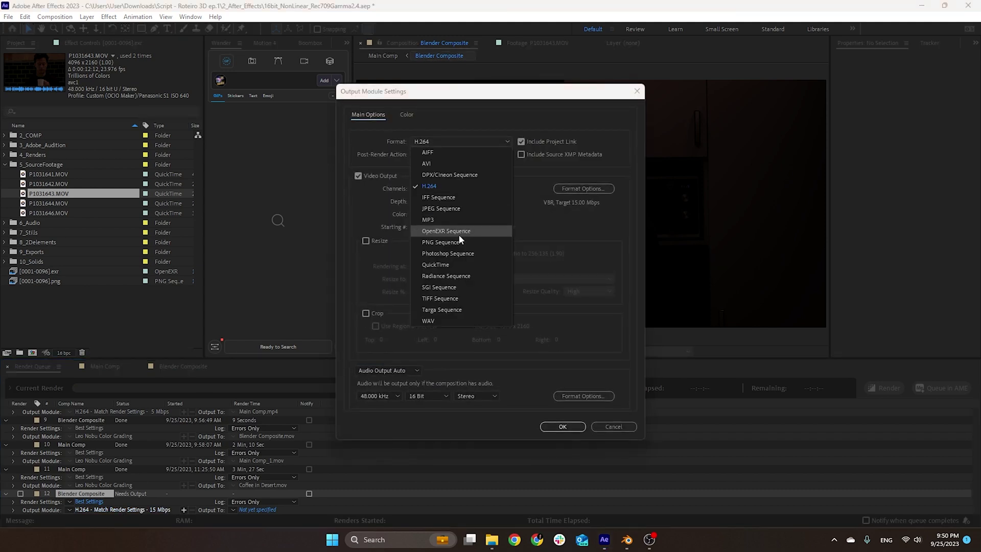
left_click(602, 420)
left_click(613, 426)
left_click(587, 513)
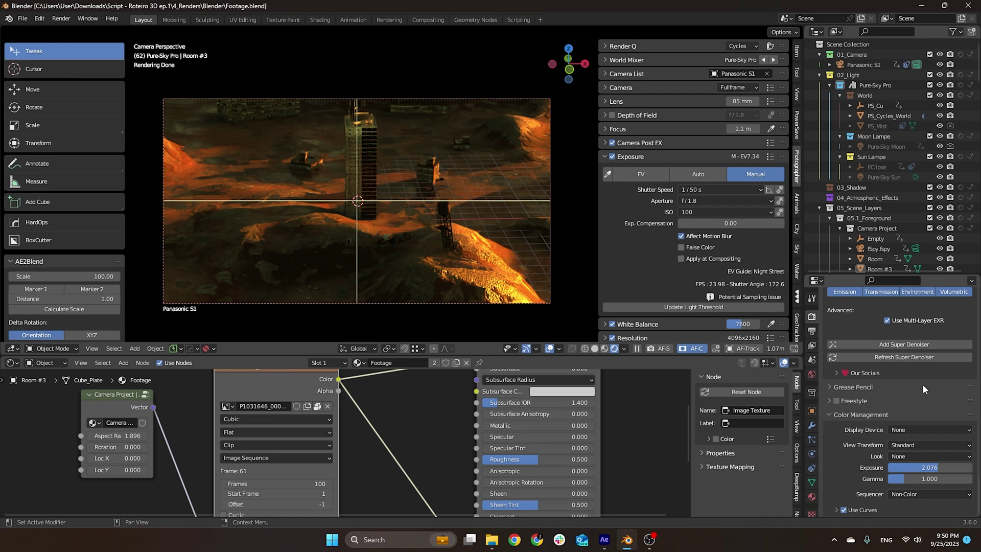
Step: Show the Color Management Display Device choices, currently set to None
left_click(910, 428)
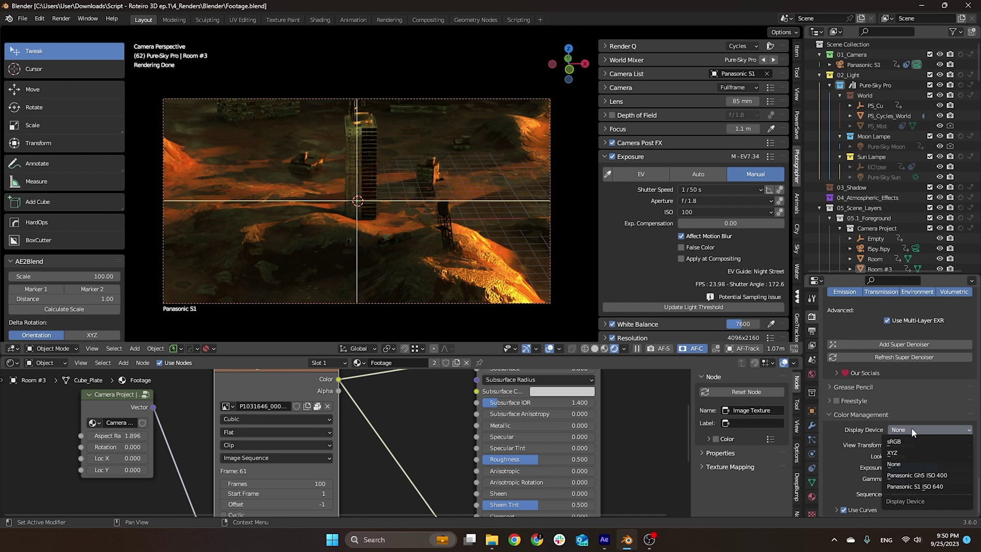
Step: Set the display device to Panasonic S1 ISO 640, giving the render a pale log look
left_click(934, 488)
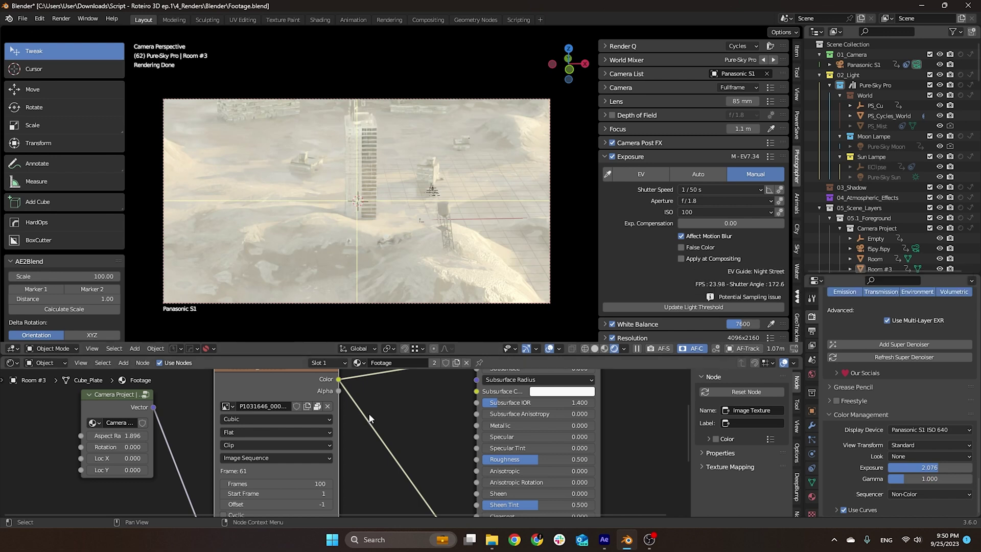
scroll(380, 455, "down", 4)
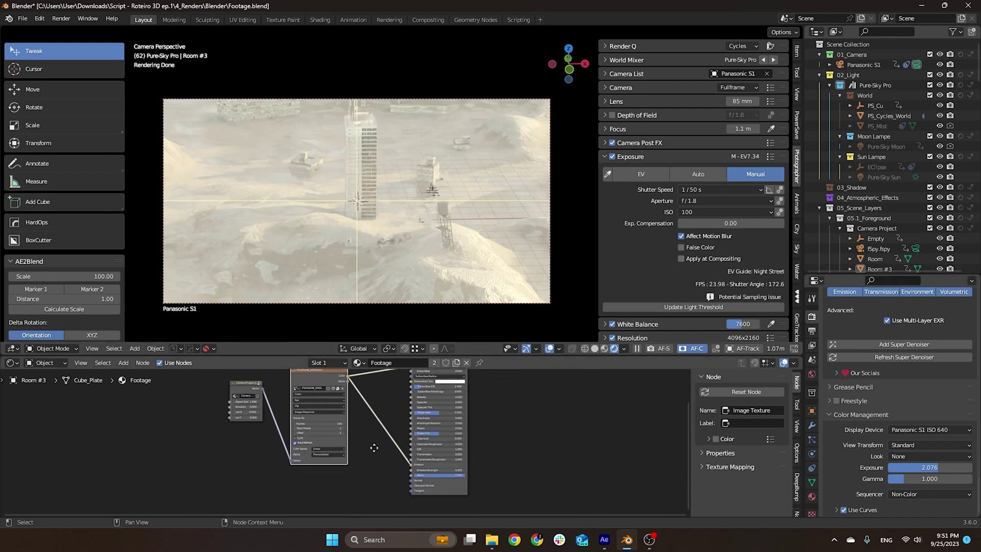
scroll(376, 441, "up", 2)
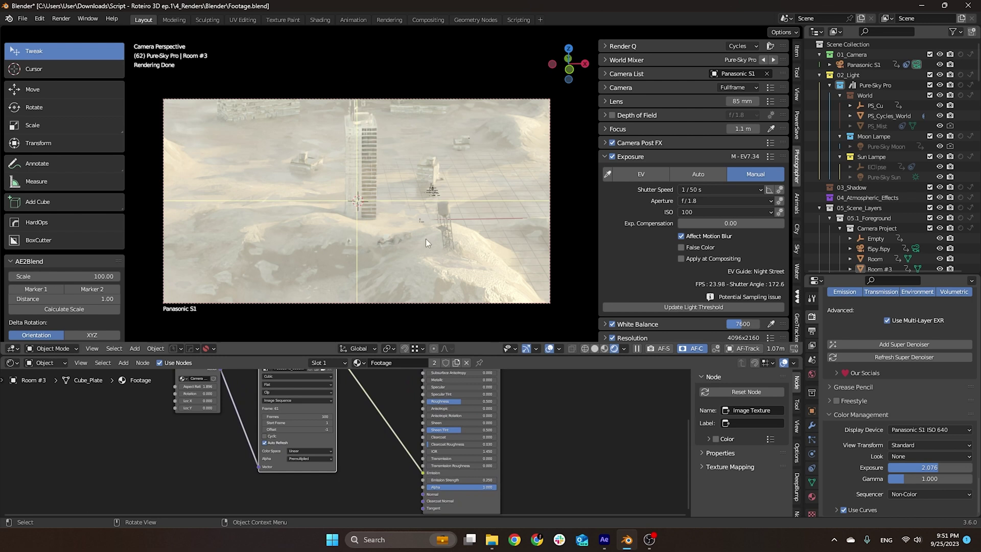
left_click(10, 362)
Step: Restore the Timeline and display device None, then play and scrub the render to frame 76
left_click(148, 405)
left_click(925, 431)
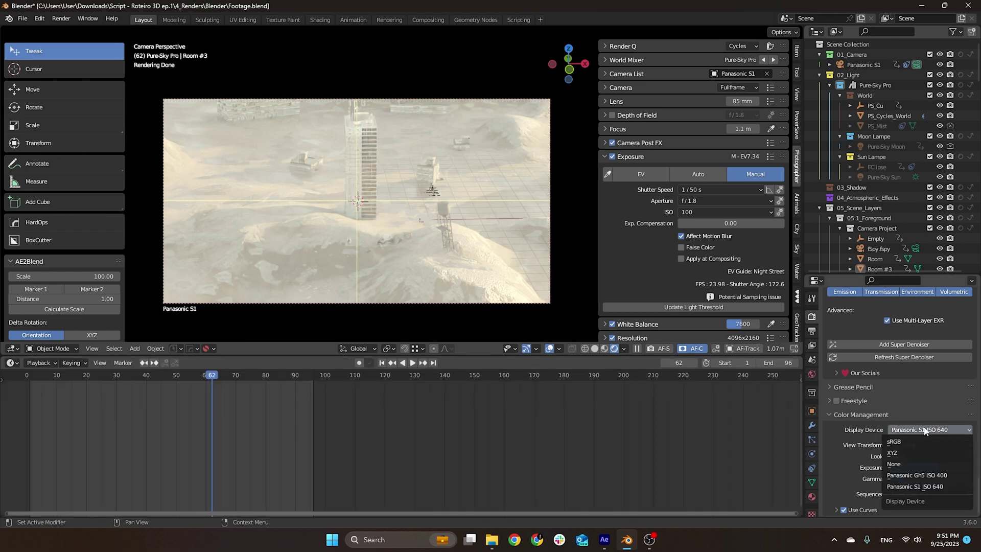
key("Return")
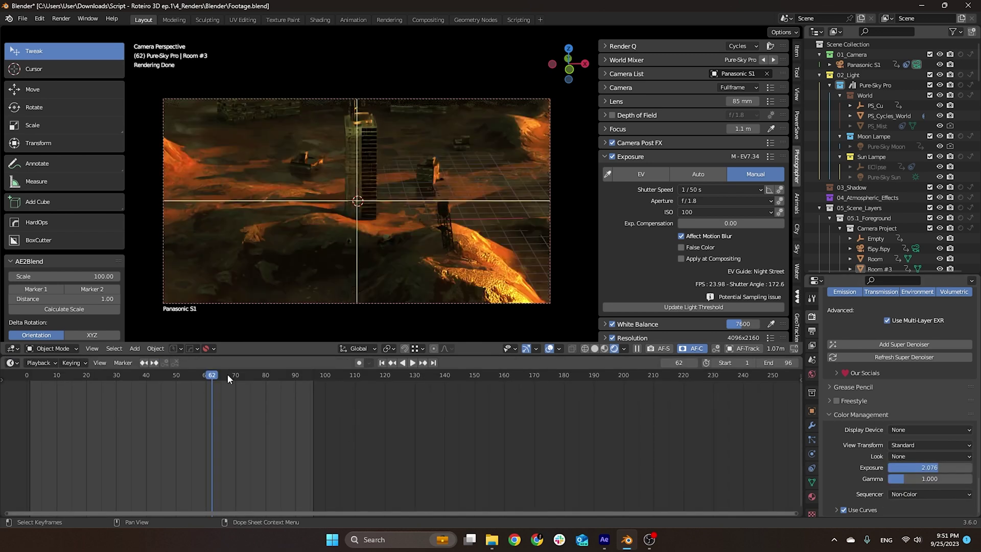
key("space")
left_click_drag(176, 375, 254, 395)
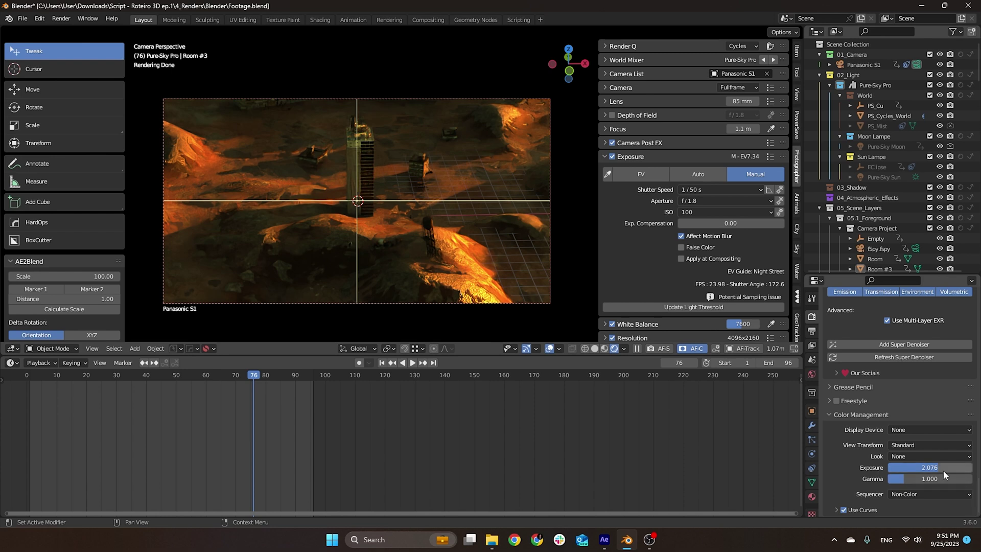
left_click(698, 190)
Step: Try Color Management exposures of 0.519 and 0, then settle on 2.076
left_click_drag(915, 467, 968, 470)
key("ctrl+z")
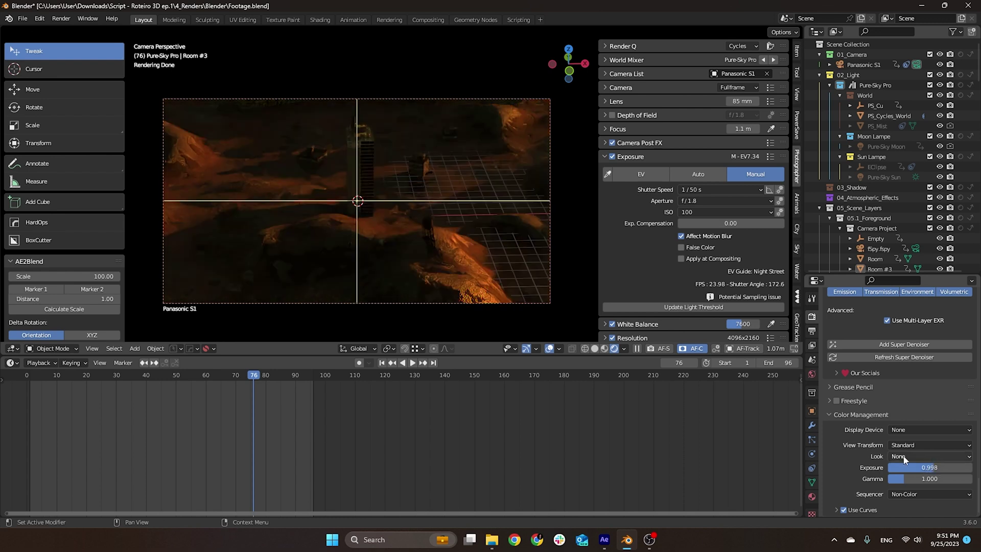
double_click(919, 467)
type("0")
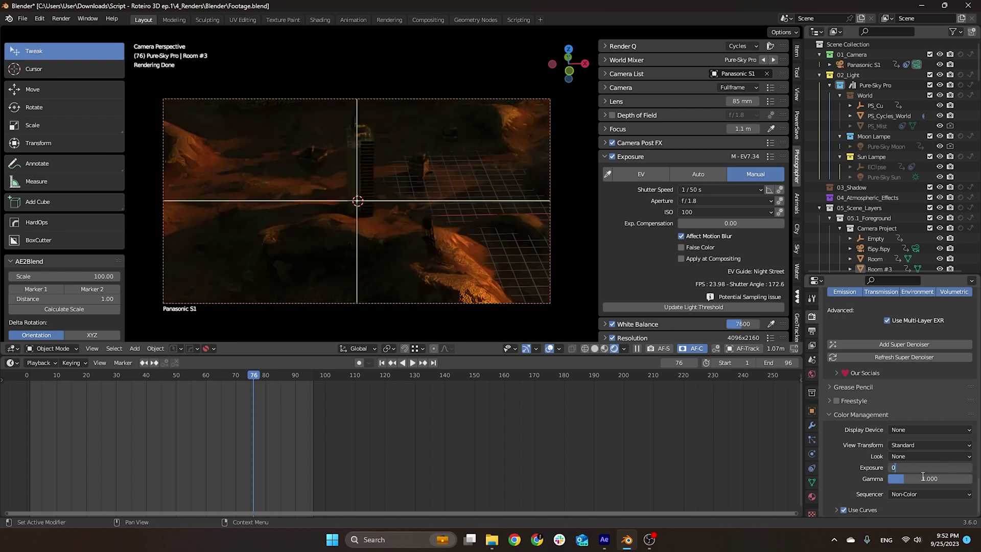
key("Return")
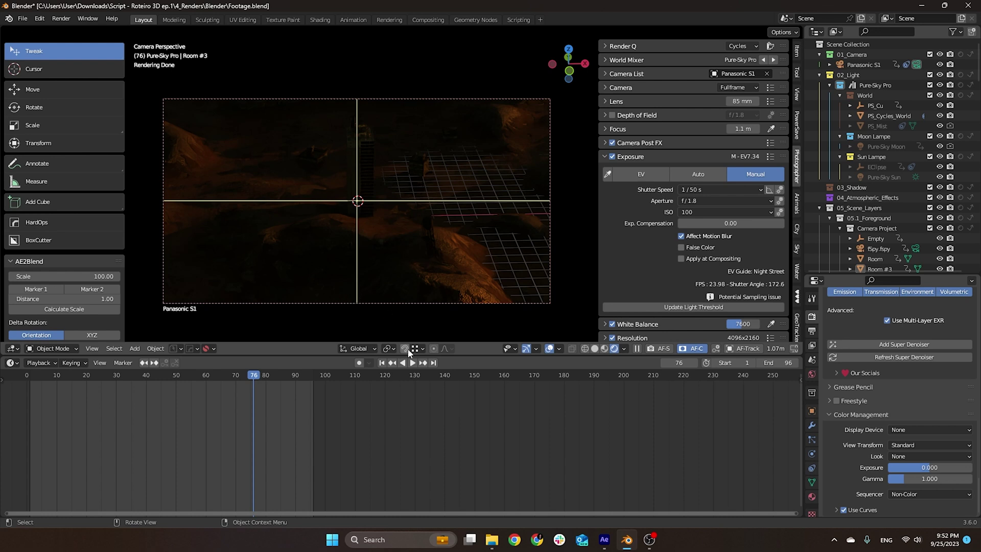
key("ctrl+z")
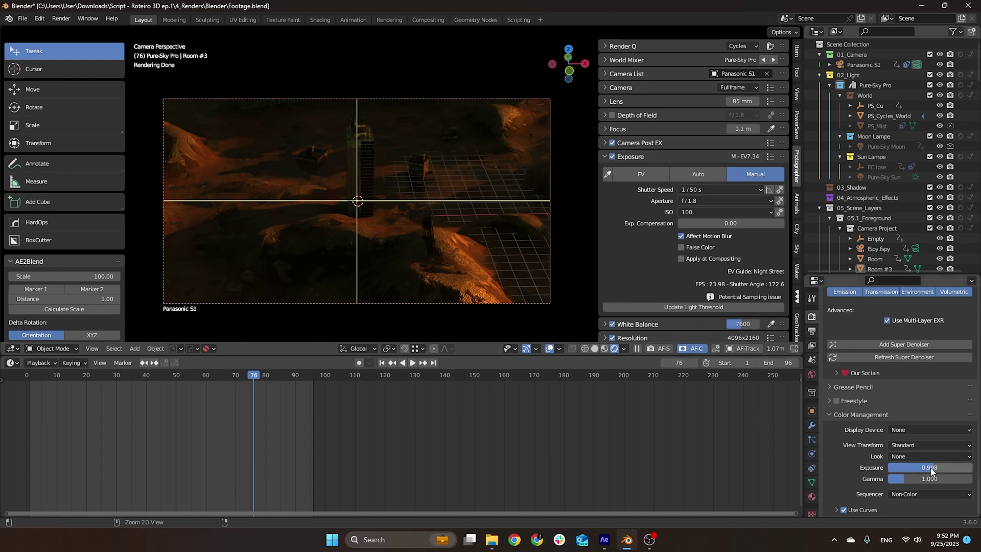
left_click_drag(931, 471, 948, 470)
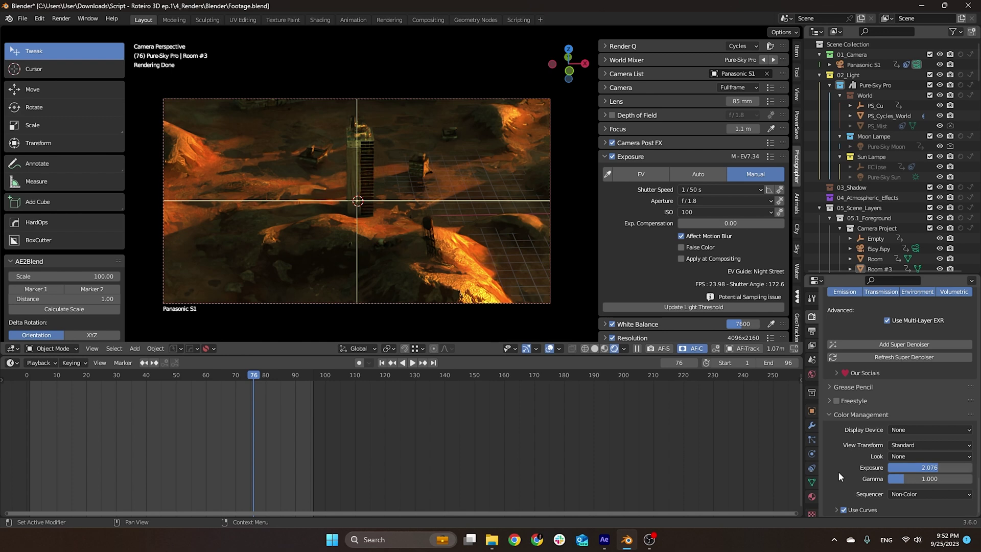
Step: In After Effects, select the EXR render layer and check its Exposure effect values
left_click(626, 538)
left_click(95, 41)
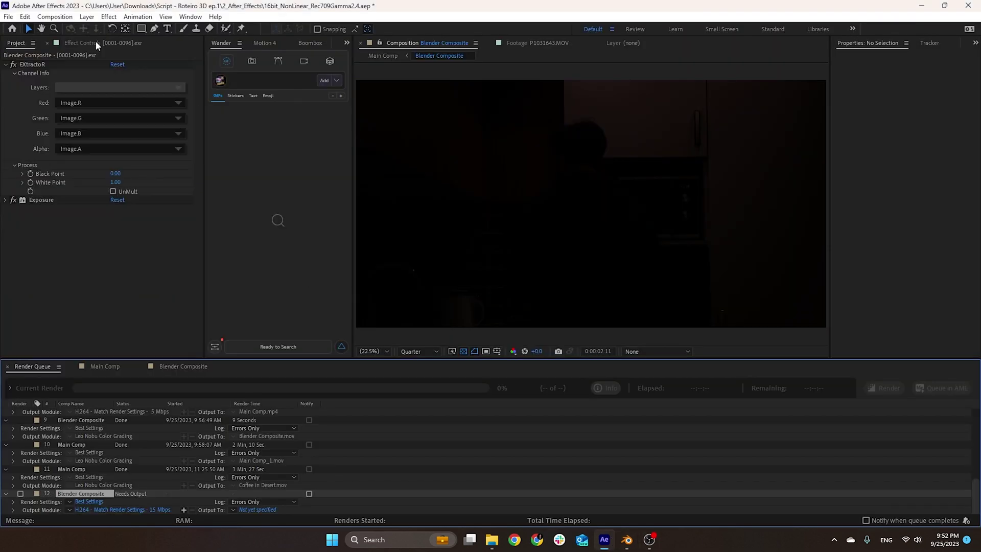
left_click(48, 202)
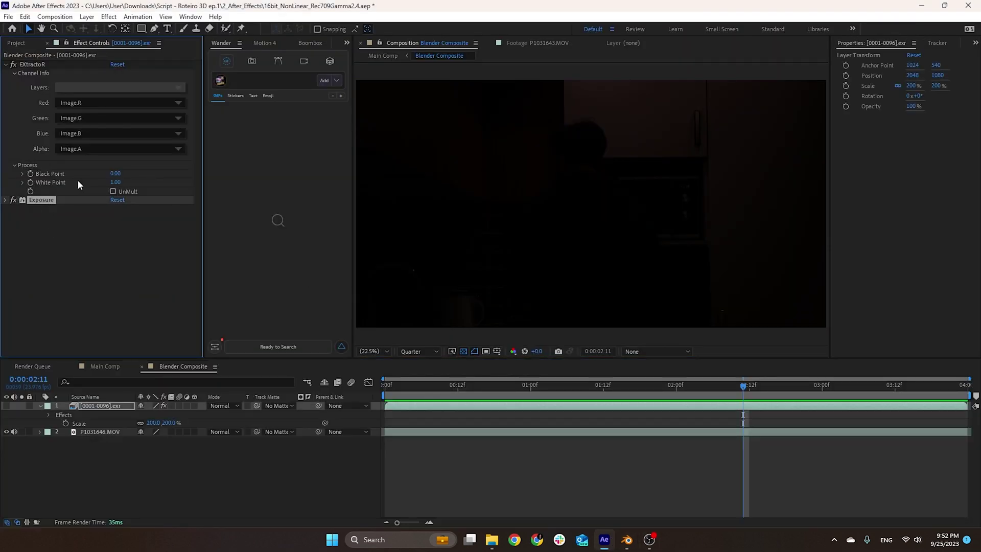
left_click(6, 201)
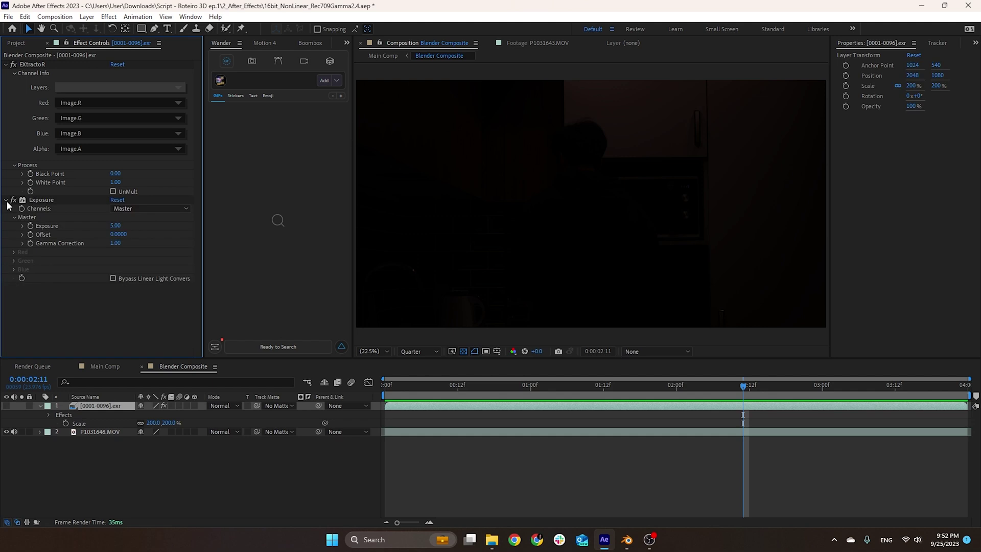
left_click(6, 200)
Step: Save the Blender scene with Ctrl+S, then play and scrub the animation back to frame 18
key("alt+Tab")
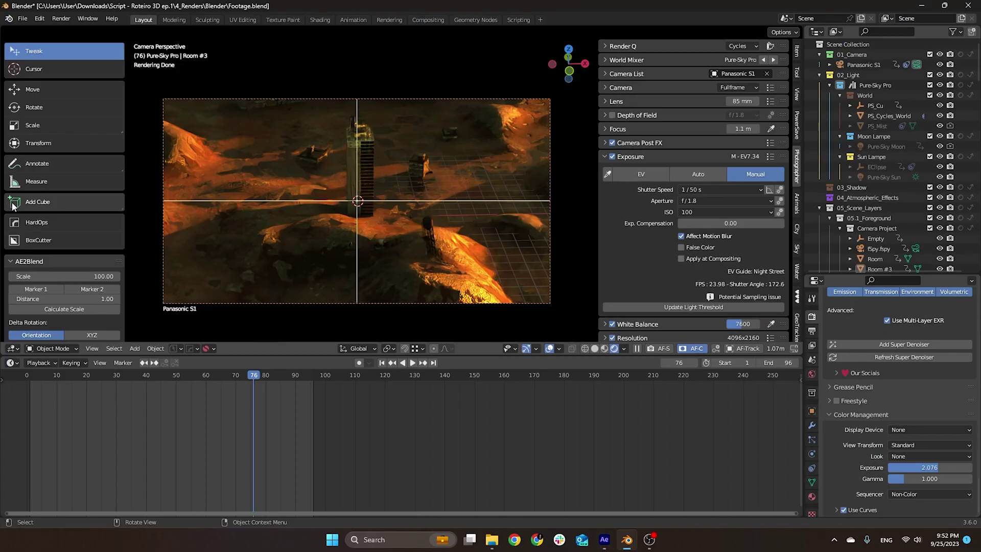
key("F3")
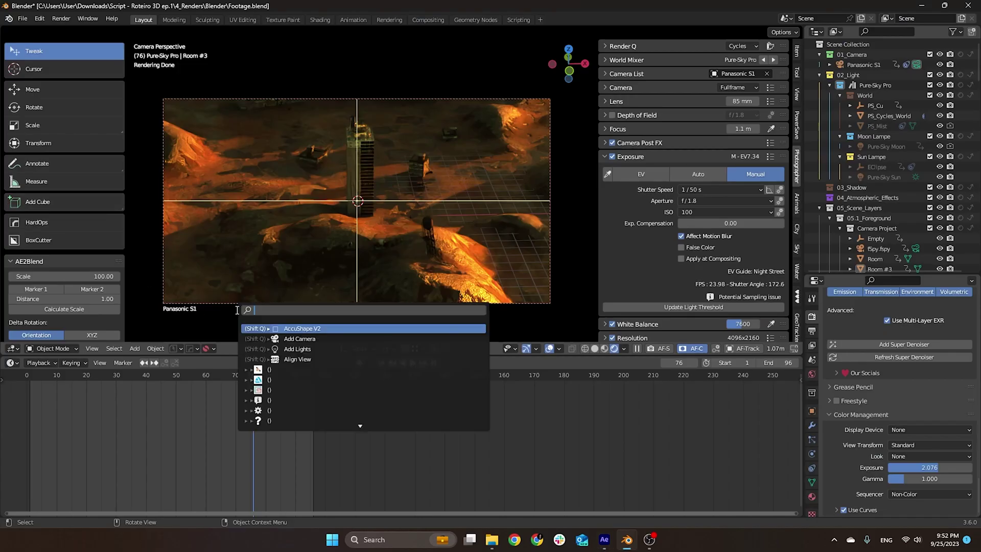
key("Escape")
key("ctrl+s")
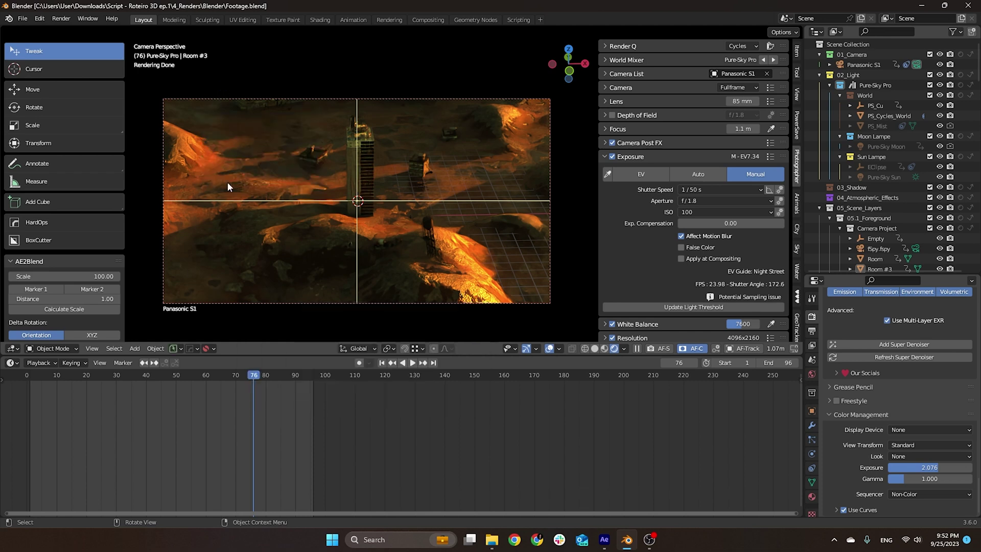
left_click_drag(256, 377, 232, 372)
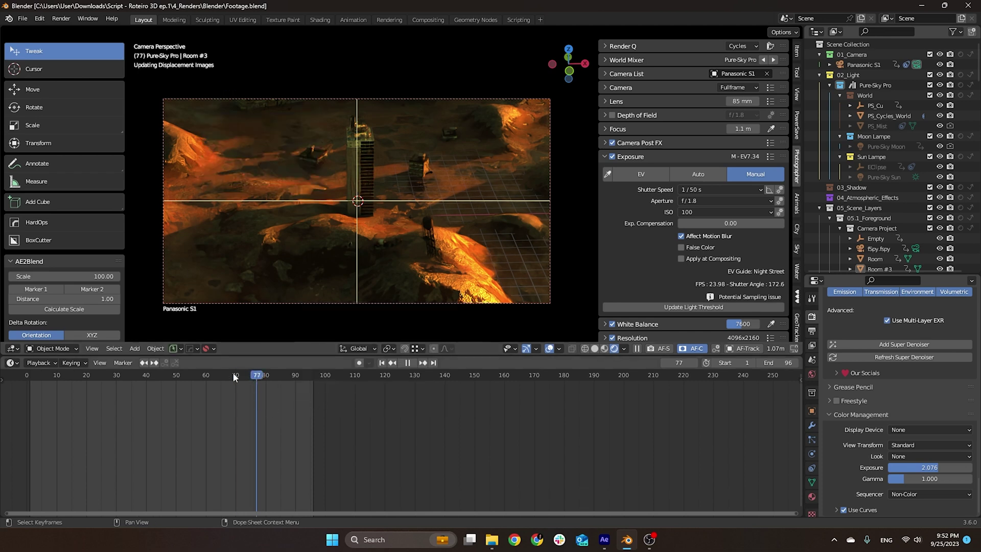
left_click(188, 373)
left_click_drag(168, 372, 274, 388)
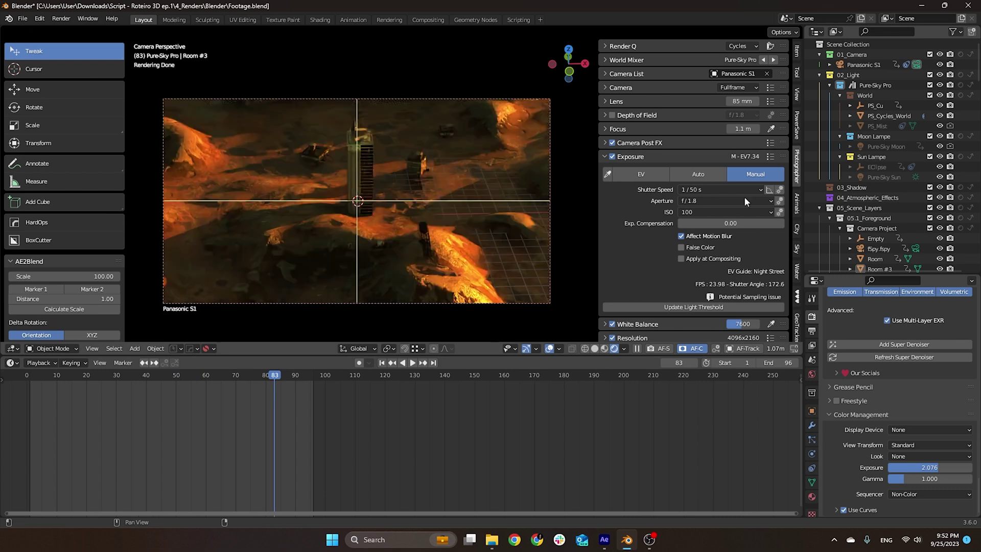
Step: In the PureSky settings, set Day Brightness to 0.20
left_click(796, 248)
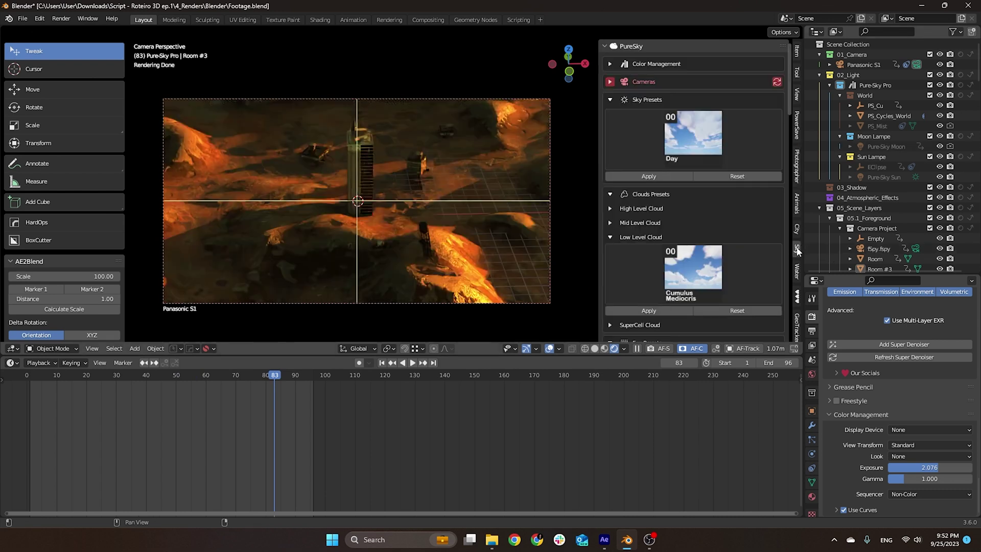
scroll(764, 249, "down", 10)
scroll(731, 217, "up", 10)
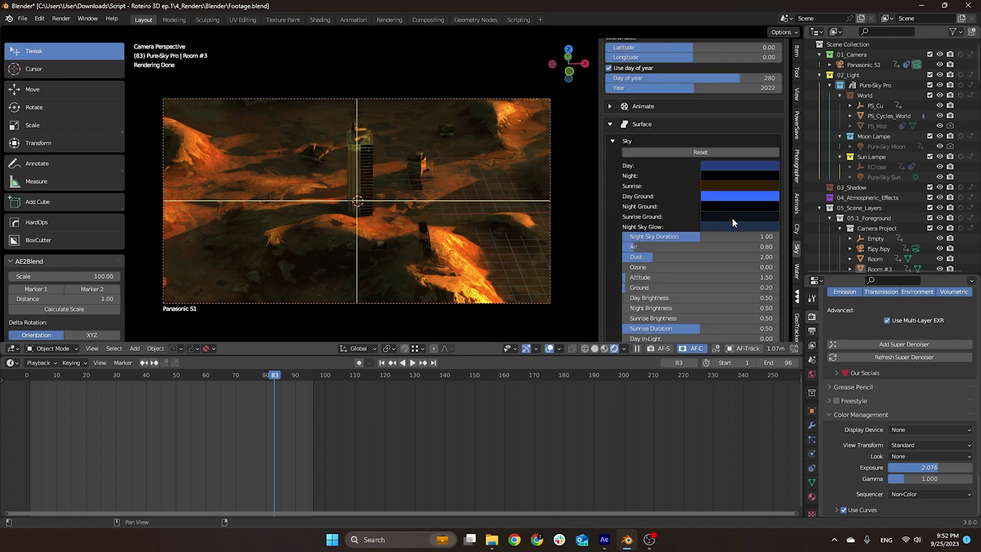
scroll(691, 168, "up", 3)
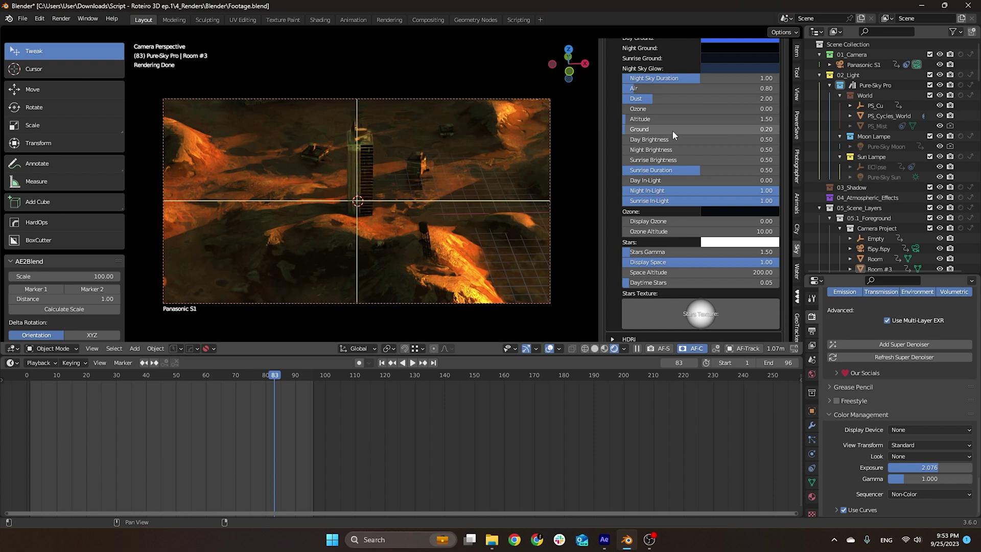
mouse_move(725, 142)
left_mouse_down()
mouse_move(705, 142)
mouse_move(733, 141)
left_mouse_up()
left_click(734, 141)
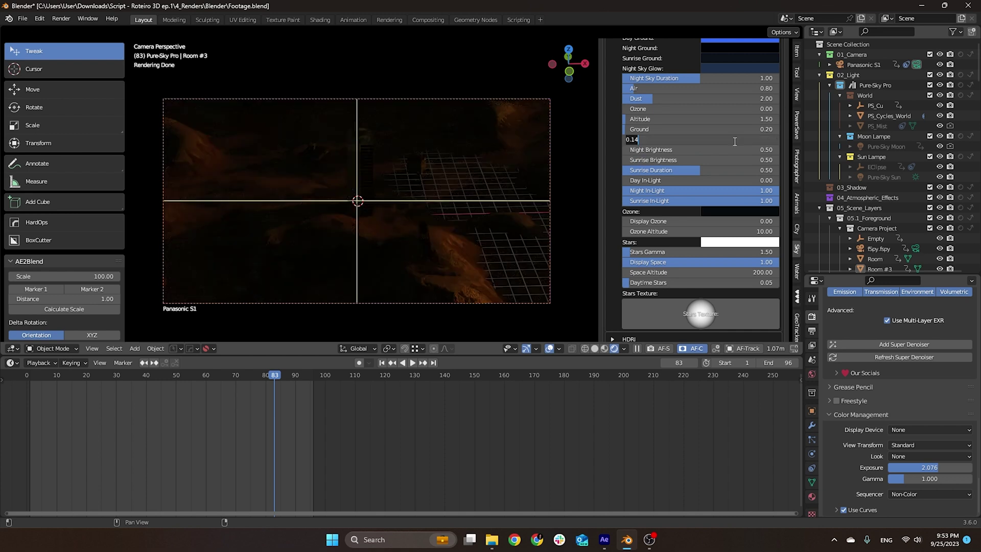
key("BackSpace")
type(".2")
key("Return")
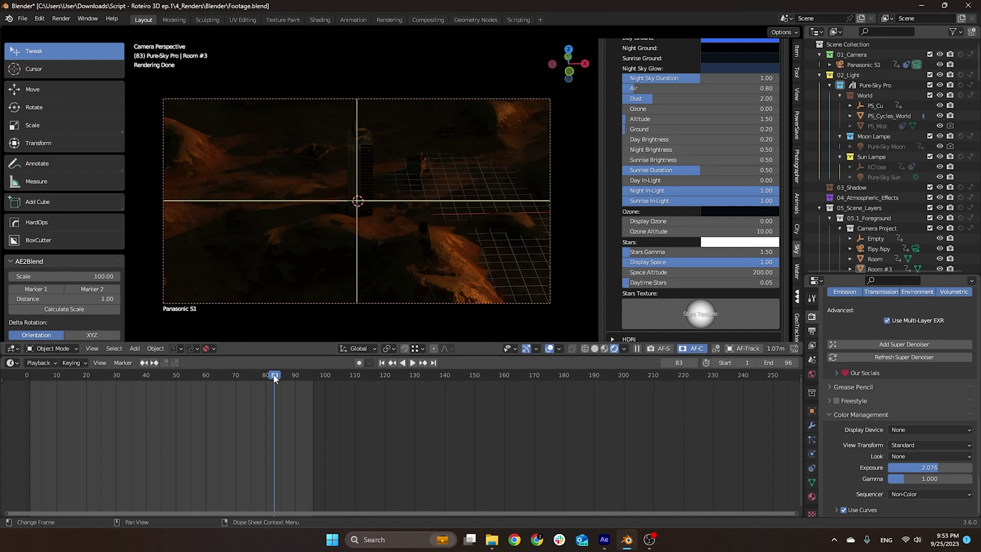
Step: Play and scrub the darker animation, landing on frame 20
key("space")
left_click_drag(275, 378, 232, 404)
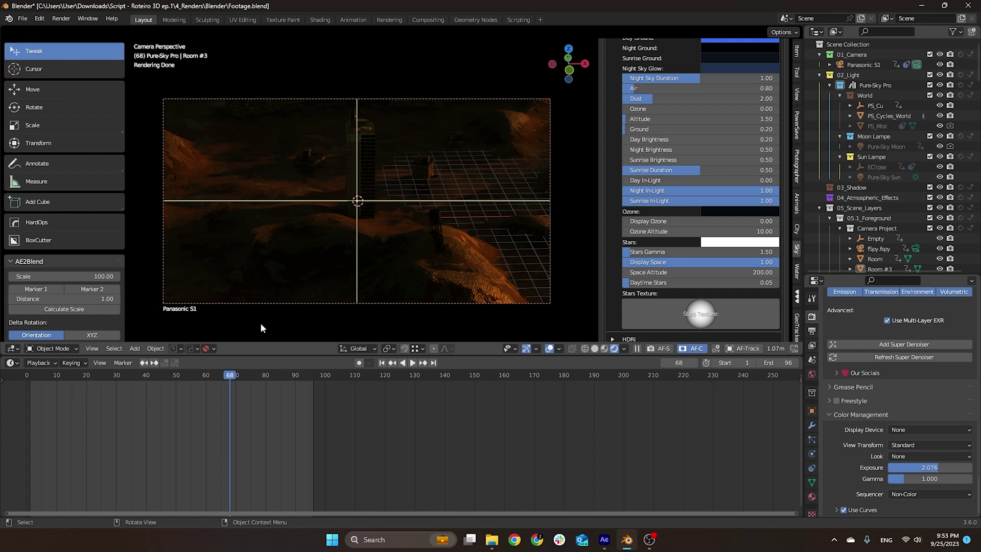
left_click(86, 376)
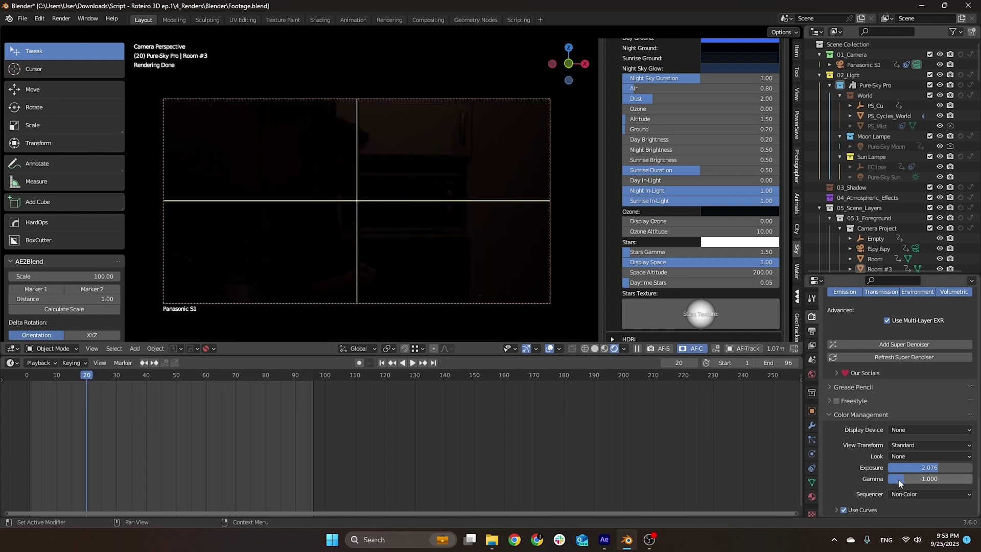
Step: Compare Photographer's Apply at Compositing on and off in the camera exposure settings
left_click(797, 176)
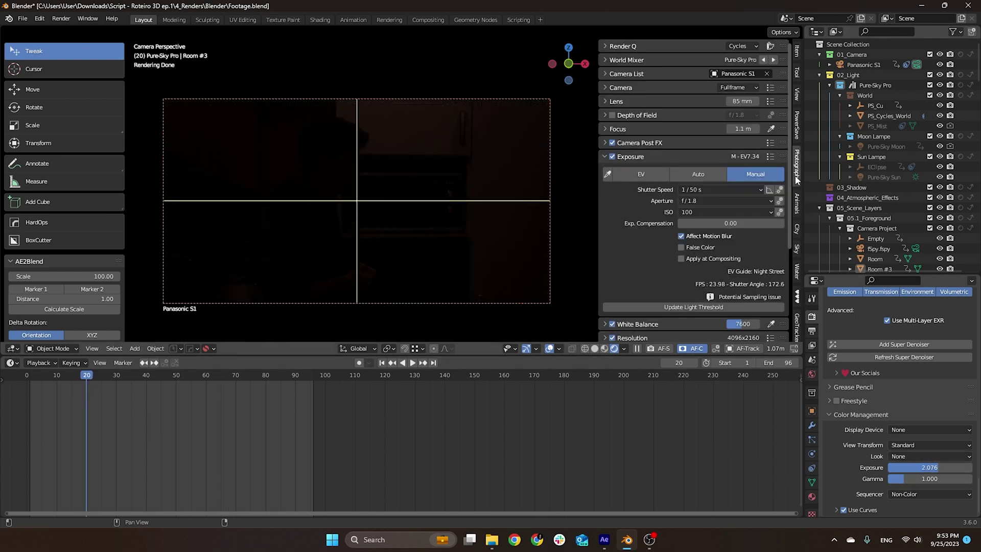
left_click(680, 259)
left_click(681, 259)
left_click(681, 258)
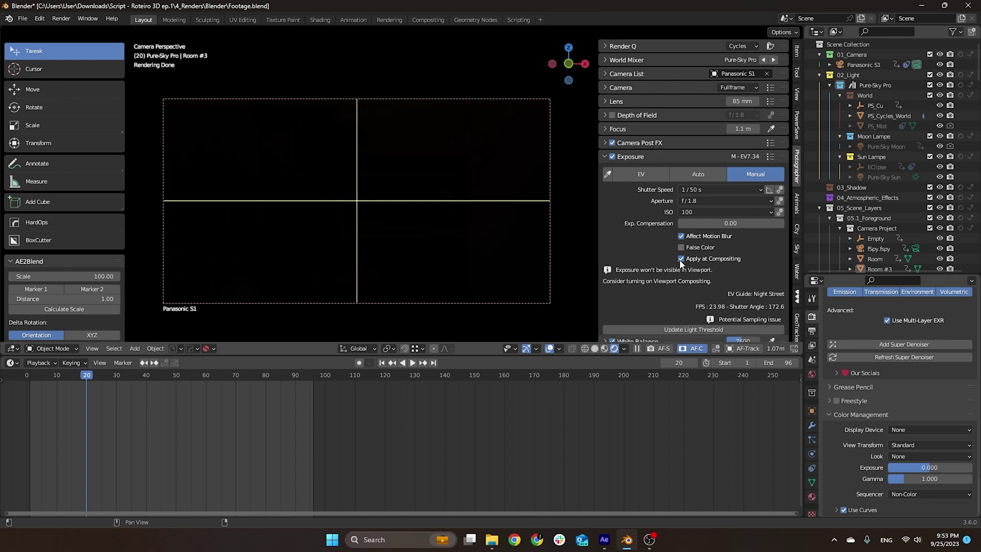
left_click(681, 258)
left_click(680, 259)
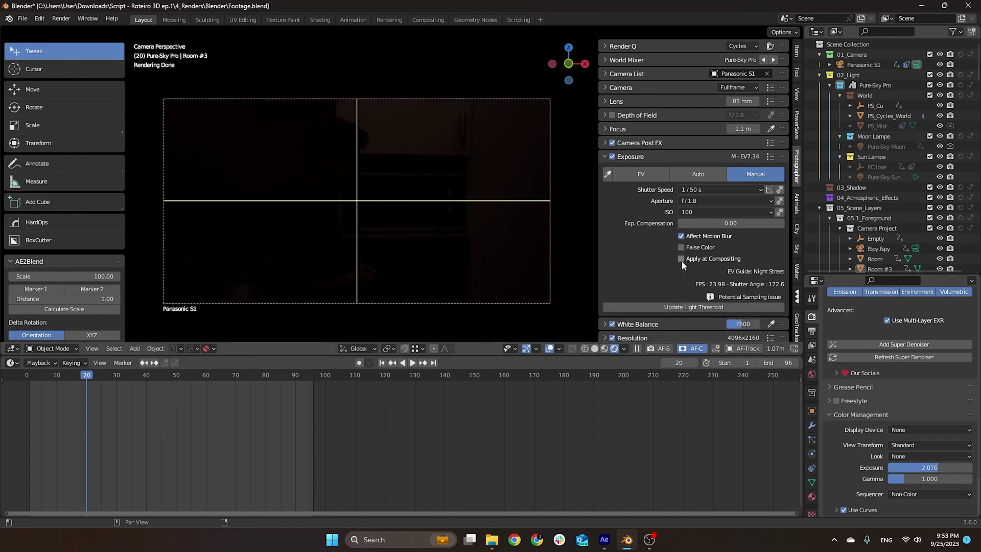
left_click(427, 21)
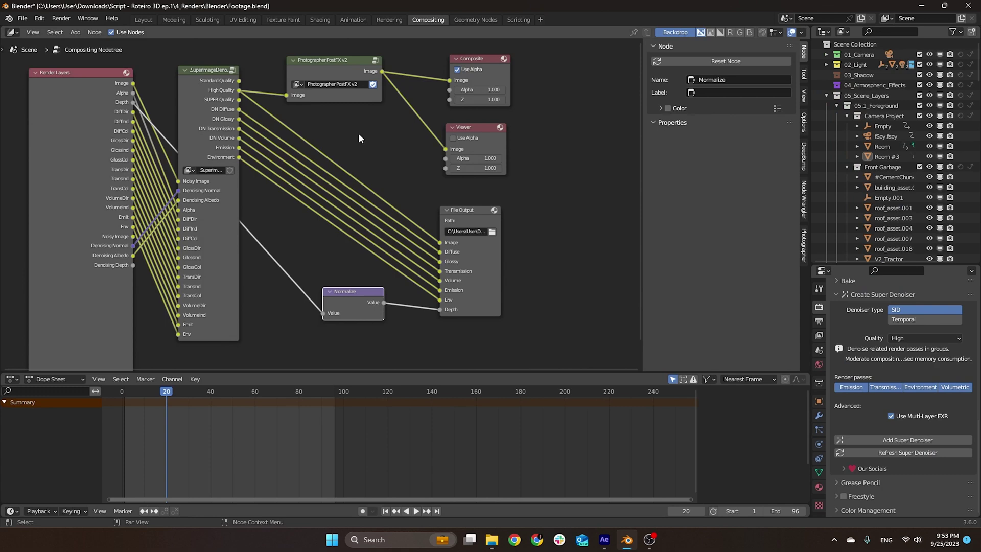
Step: Reposition the Photographer PostFX node and link its image output to another compositing node
mouse_move(368, 108)
left_mouse_down()
mouse_move(365, 98)
mouse_move(373, 128)
mouse_move(360, 120)
left_mouse_up()
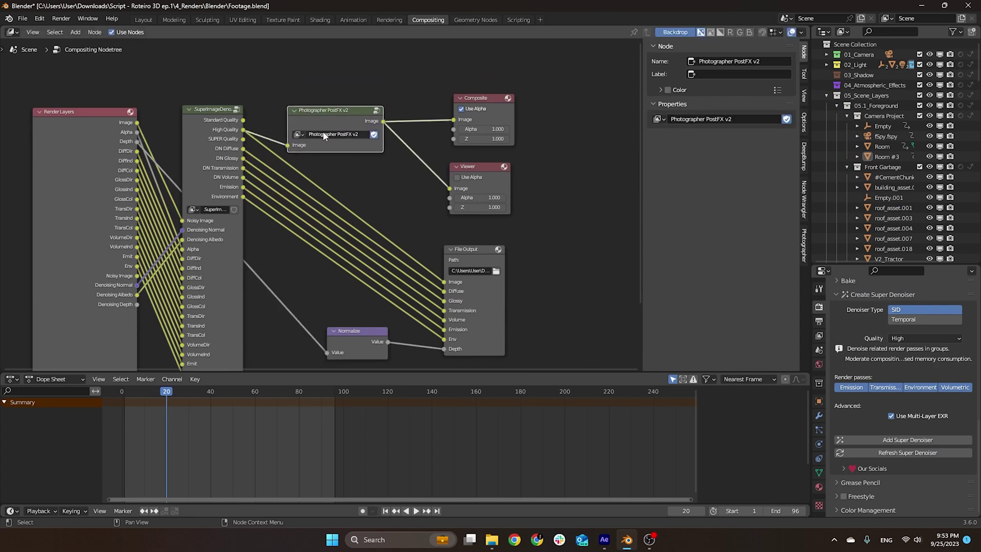
middle_click_drag(490, 166, 485, 150)
left_click_drag(378, 105, 407, 179)
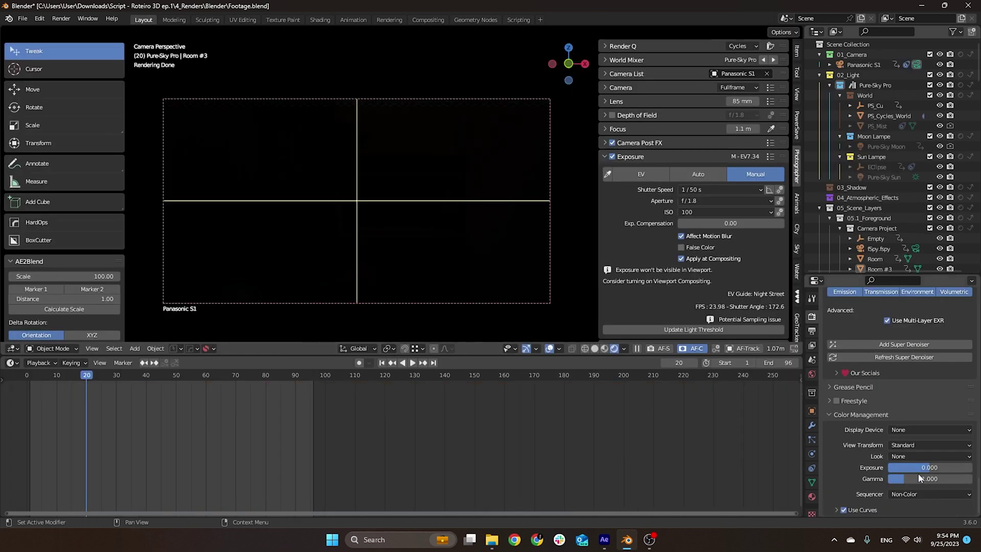
Step: Toggle Apply at Compositing off and back on, then play the animation to frame 73
left_click(681, 259)
left_click(681, 258)
key("space")
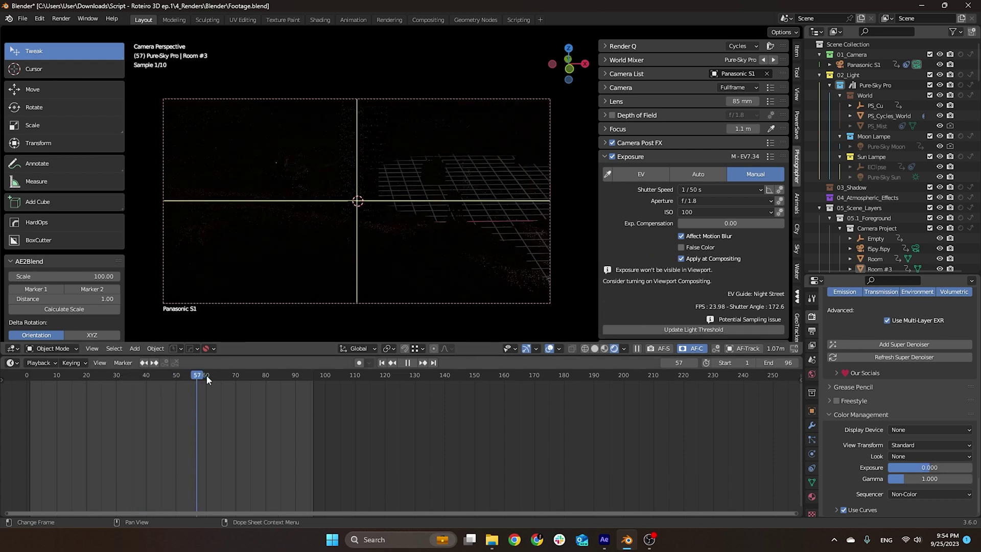
key("space")
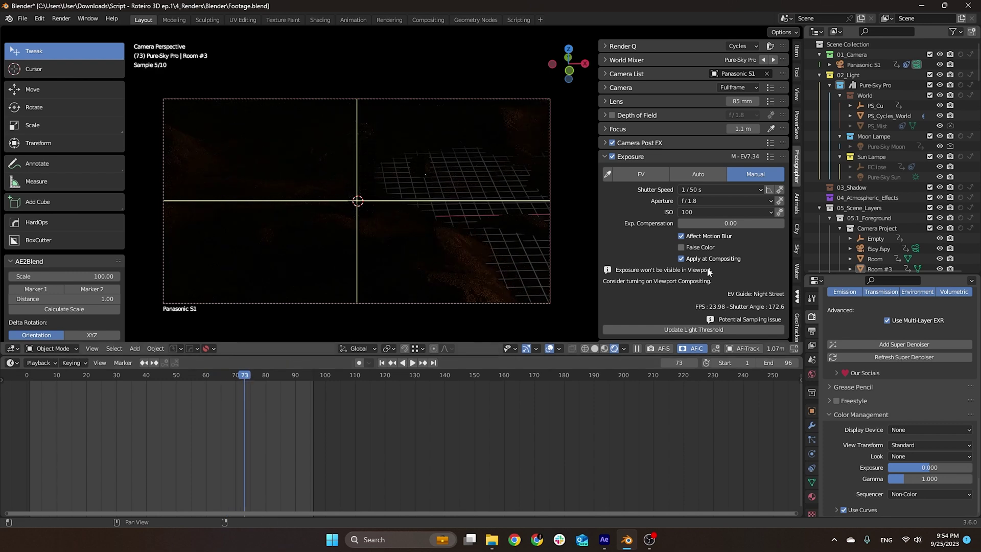
Step: Set Pure-Sky Day Brightness to 0.50 and return to frame 12
left_click(797, 249)
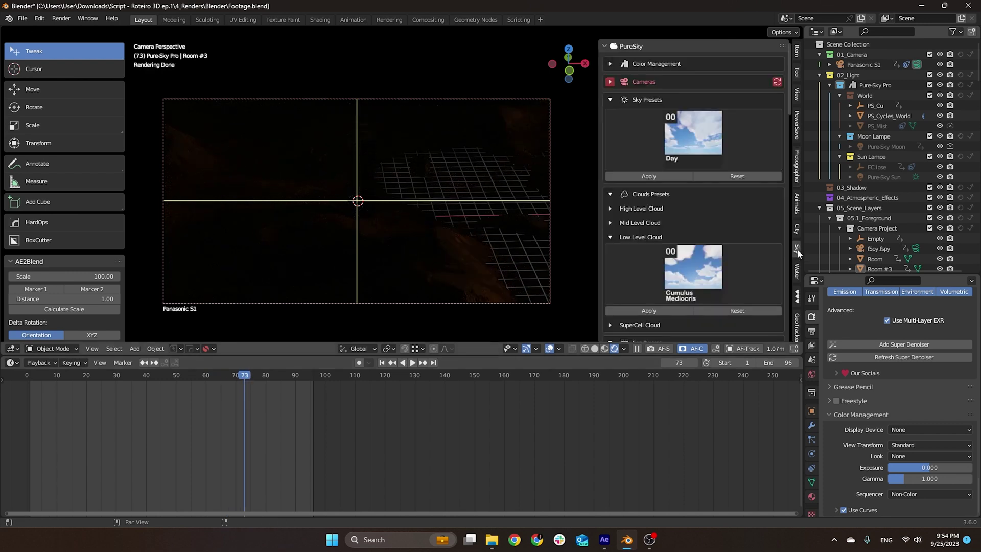
scroll(731, 197, "down", 15)
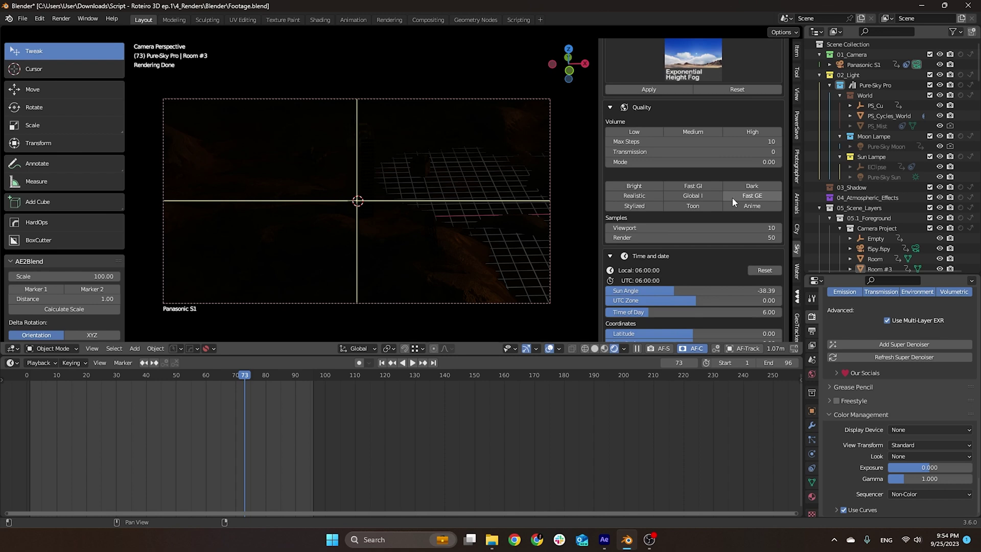
left_click(692, 258)
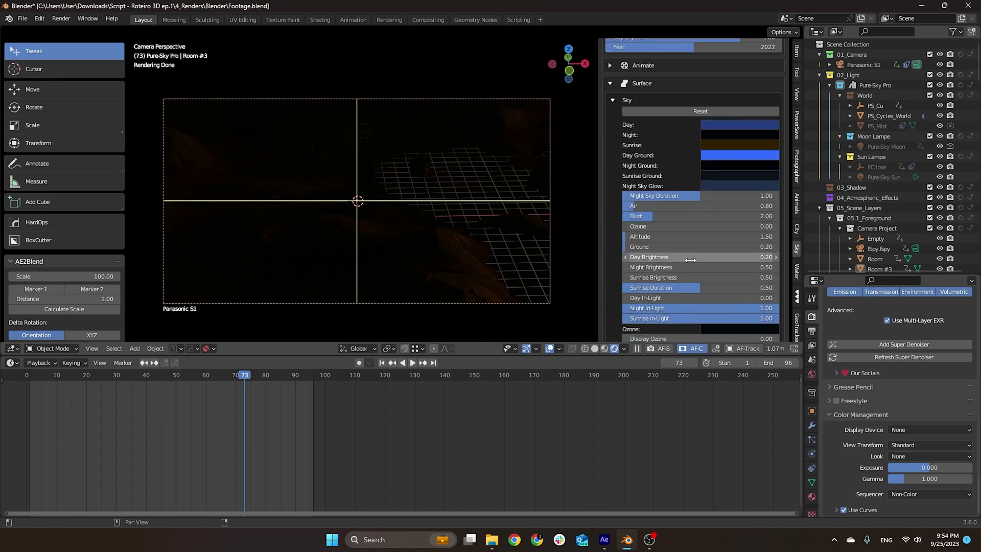
type(".5")
key("Return")
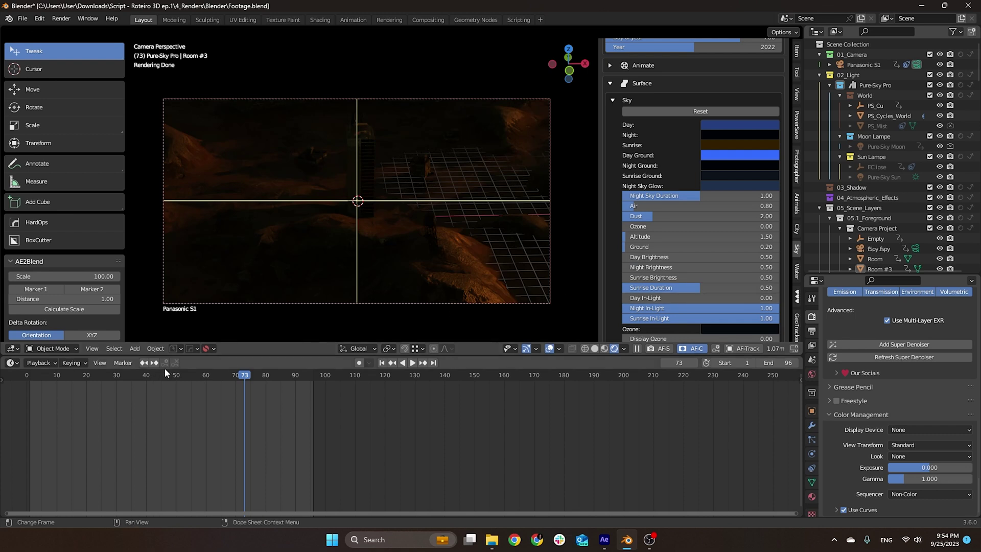
left_click_drag(130, 379, 63, 380)
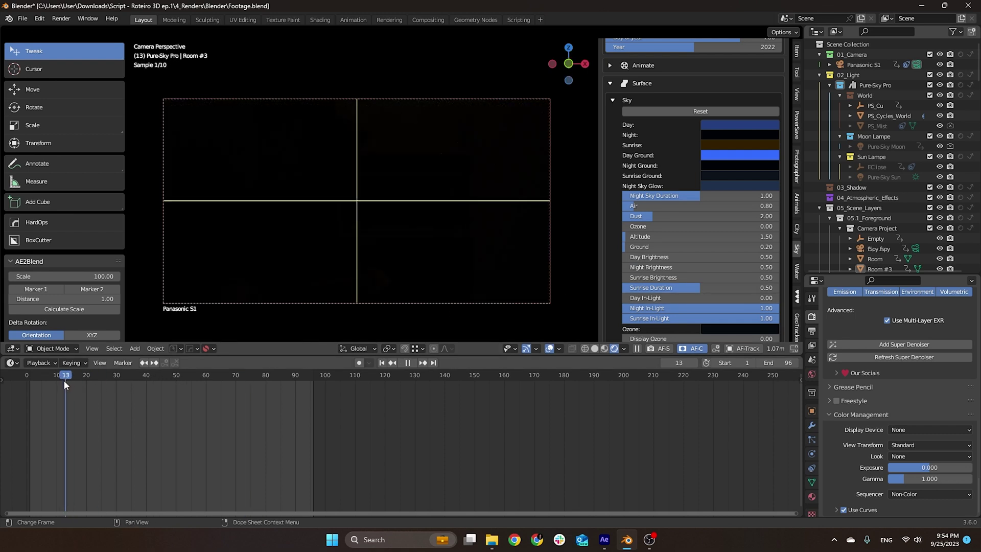
left_click(17, 362)
Step: Show the Footage material in the Shader Editor and set its Emission Strength to 2.1
left_click(36, 454)
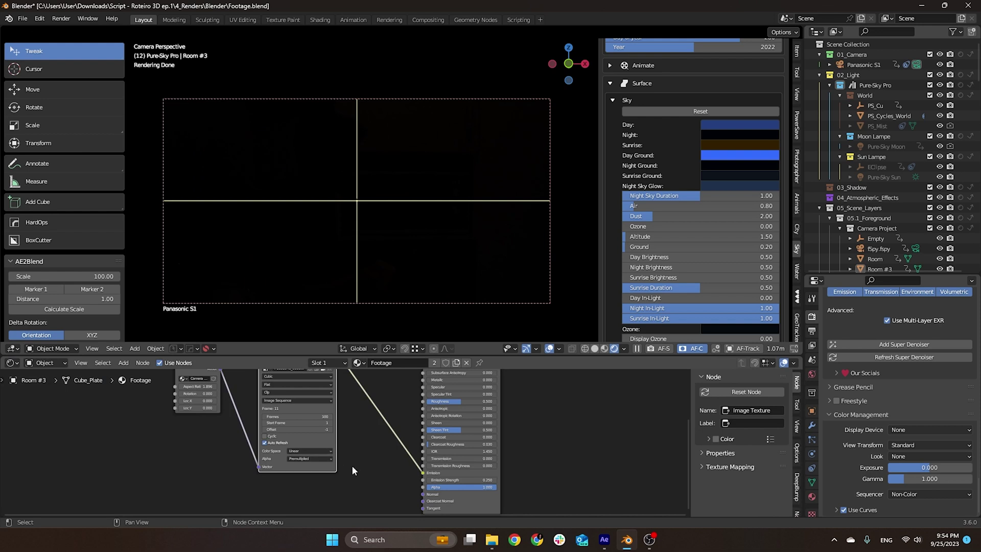
scroll(469, 445, "up", 5)
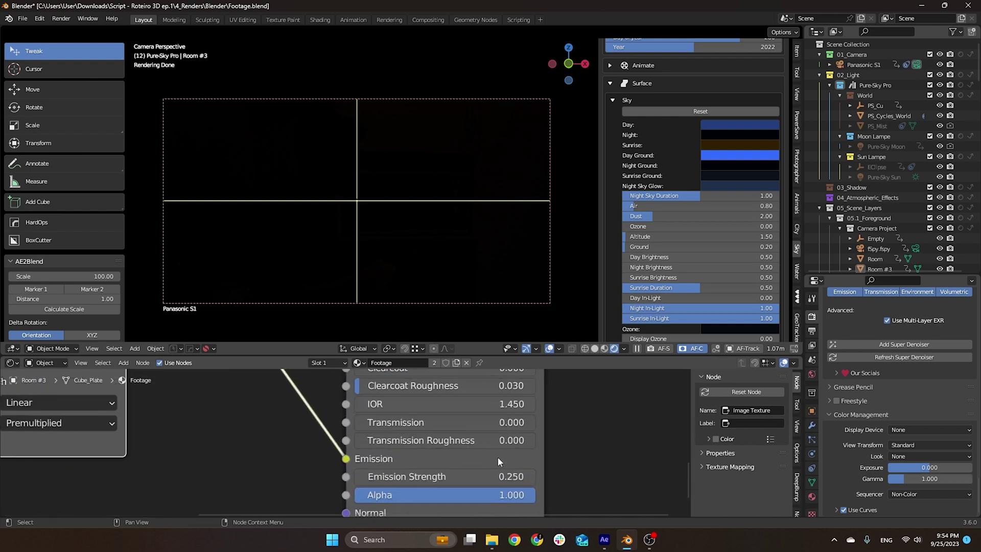
scroll(290, 465, "down", 8)
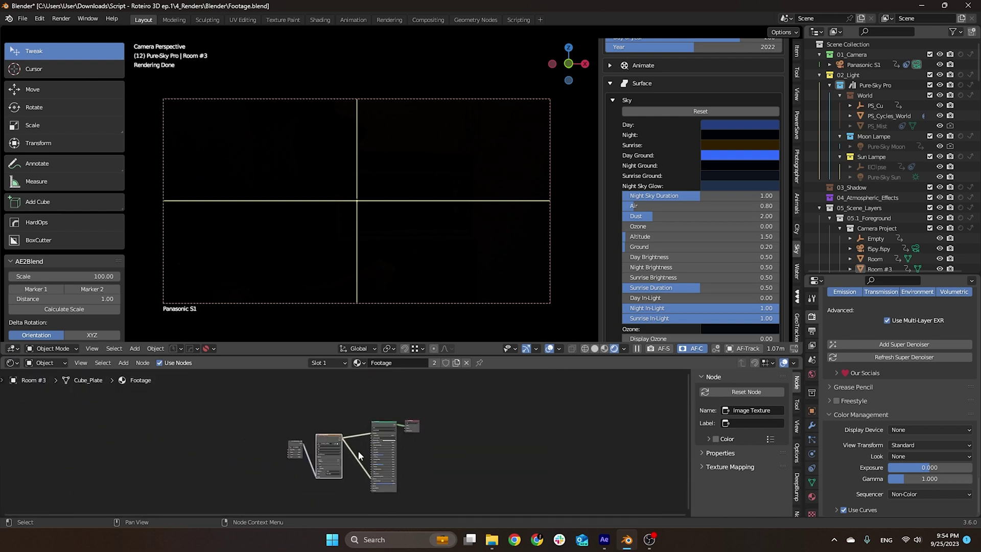
scroll(356, 449, "up", 5)
middle_click_drag(388, 424, 375, 370)
scroll(378, 409, "down", 2)
scroll(389, 424, "up", 5)
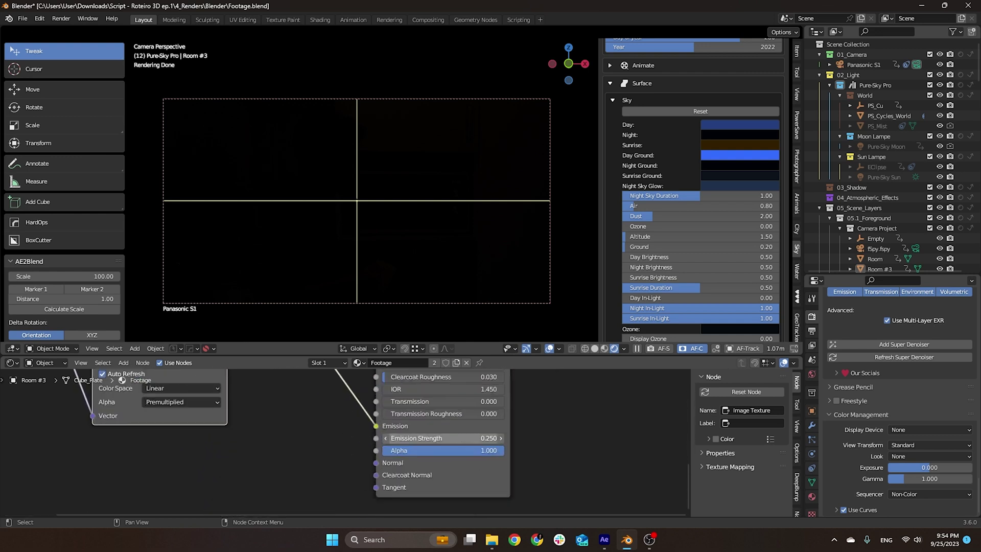
left_click(464, 438)
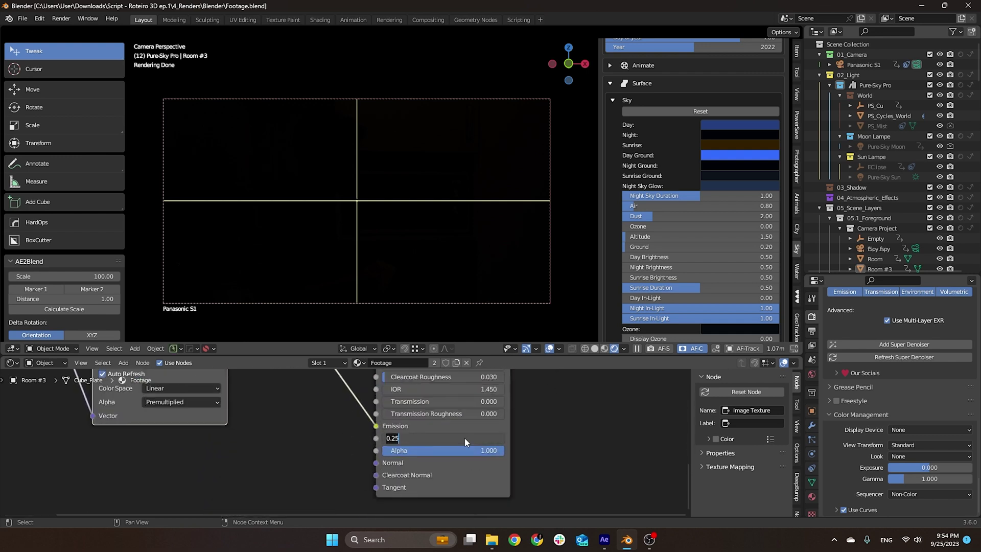
type("2.1")
key("Return")
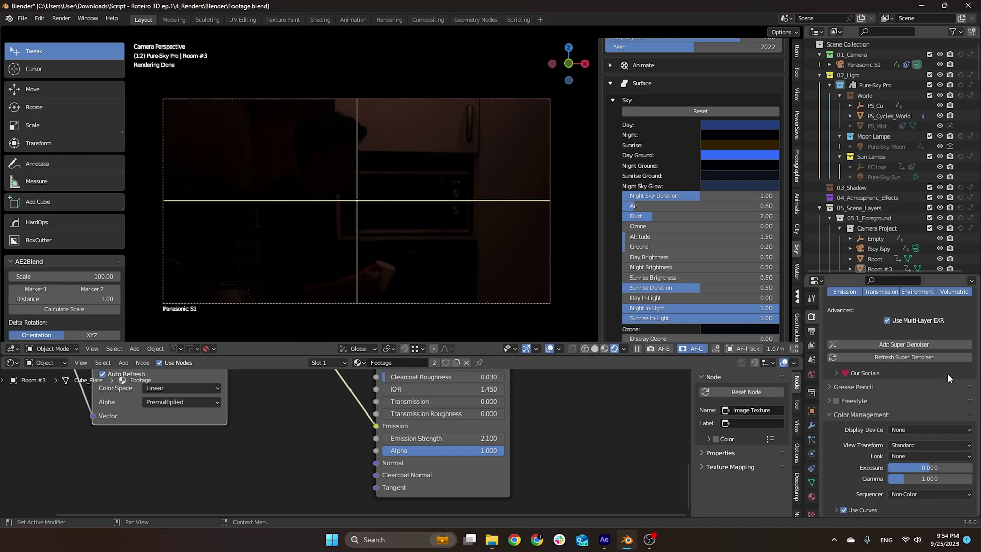
left_click(9, 364)
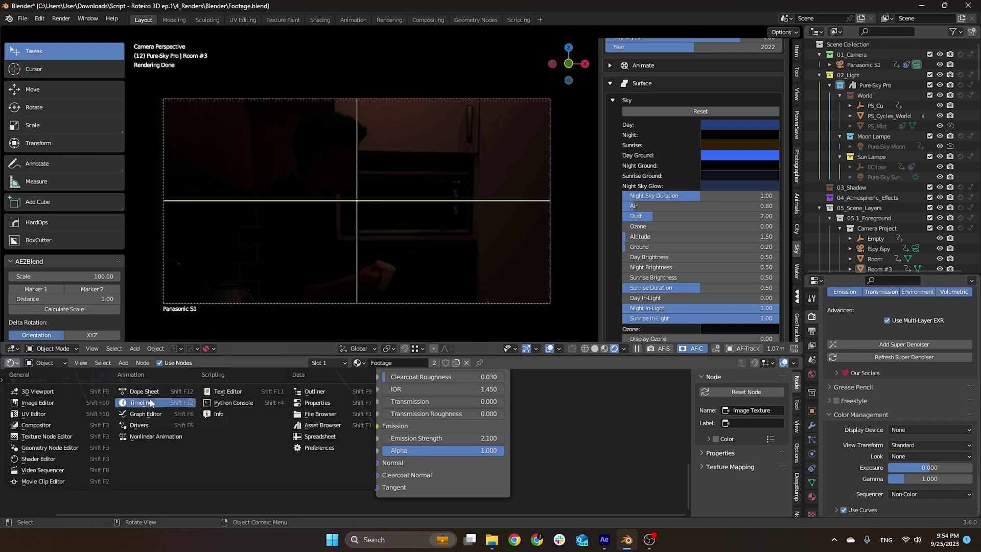
Step: Restore the Timeline in the bottom area and play the animation from a later frame
left_click(151, 402)
left_click_drag(154, 376, 118, 390)
key("space")
key("space")
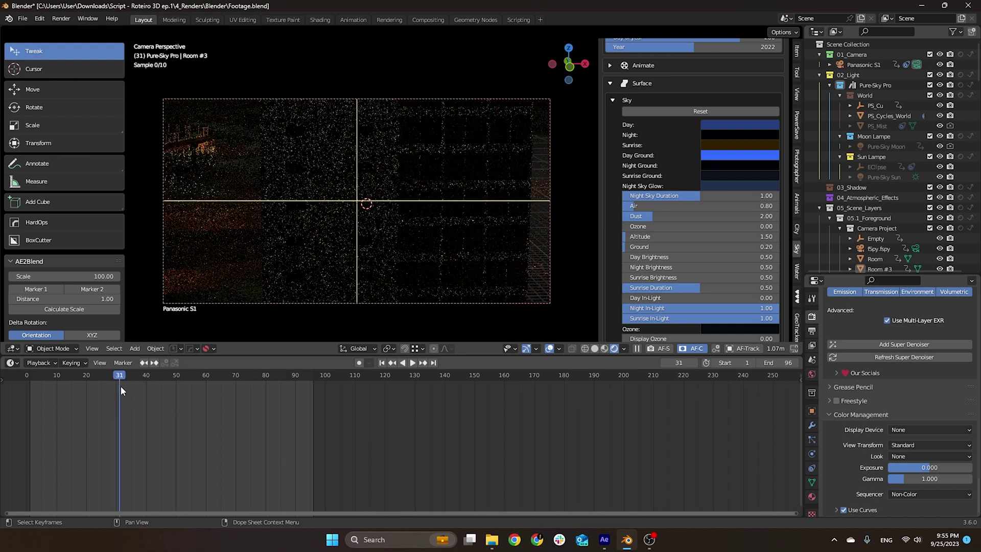
scroll(838, 347, "up", 5)
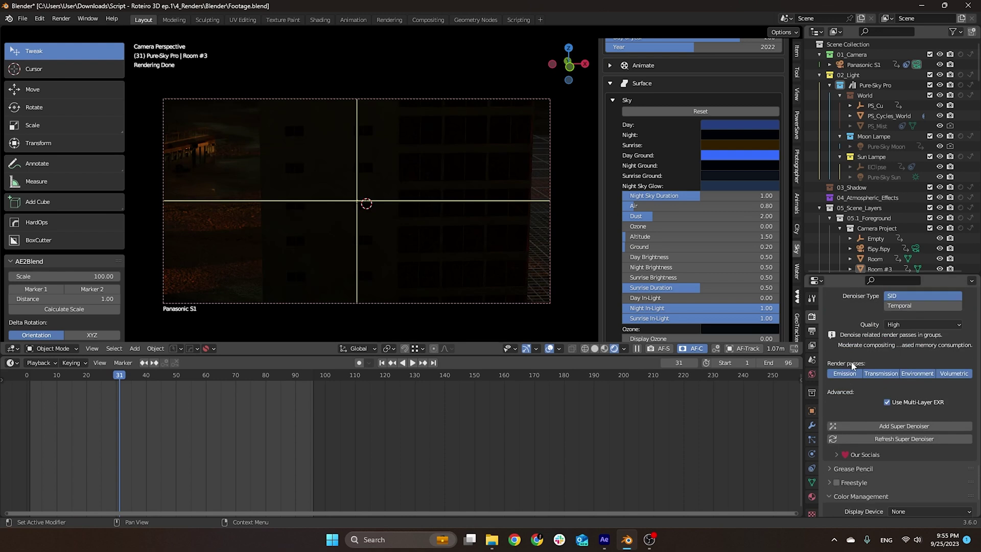
Step: Review the Output, View Layer and Render properties, ending on colour management
left_click(812, 331)
scroll(861, 355, "down", 5)
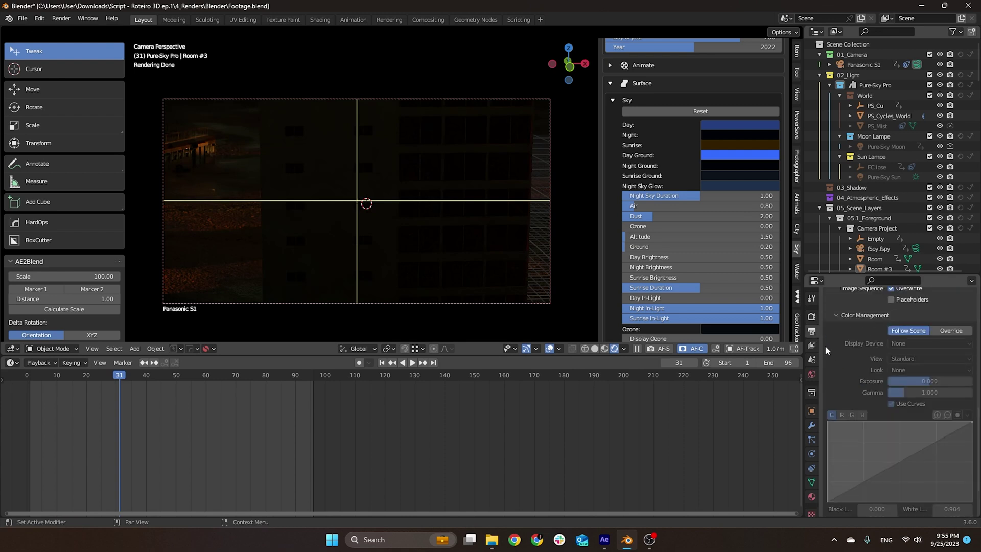
left_click(812, 345)
scroll(853, 352, "up", 4)
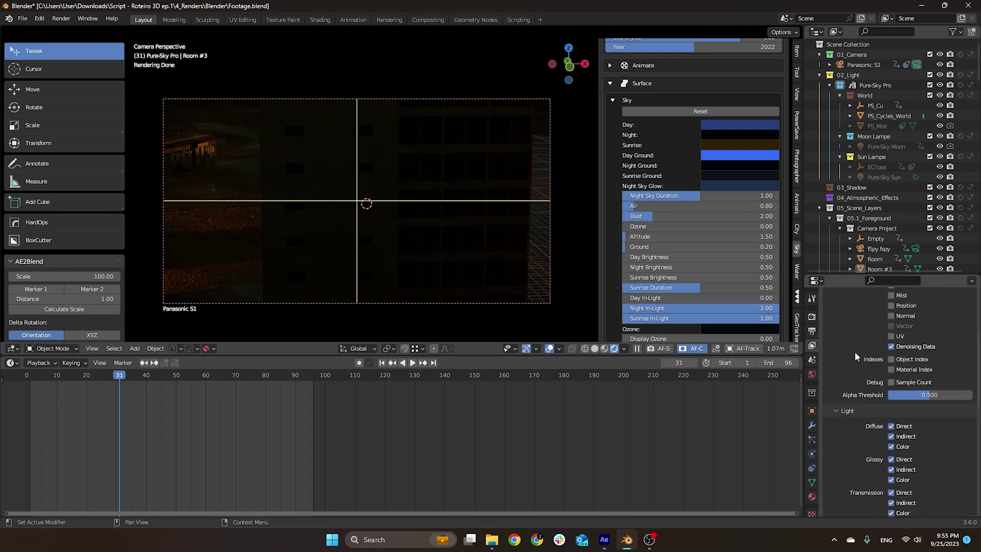
scroll(854, 352, "up", 5)
left_click(812, 316)
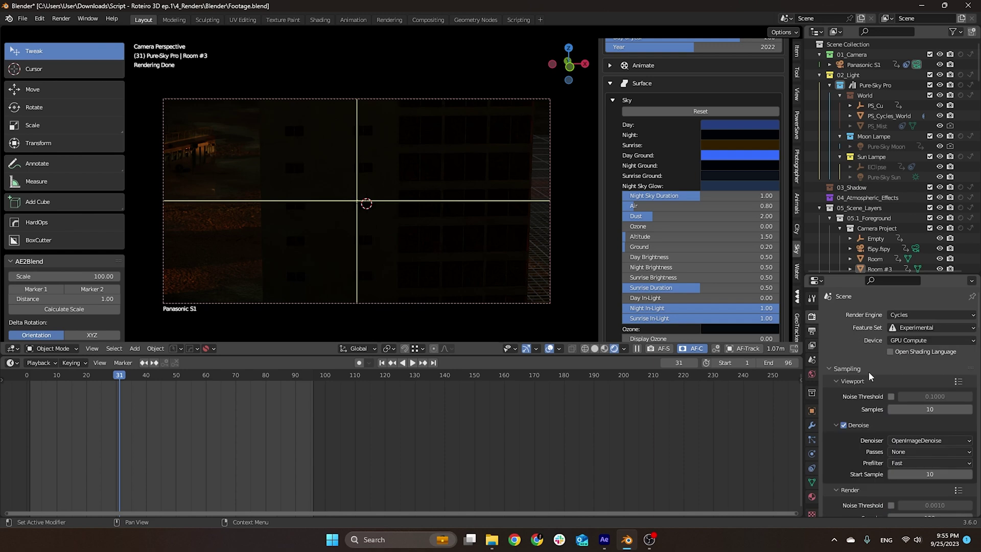
scroll(870, 376, "down", 10)
left_click(811, 331)
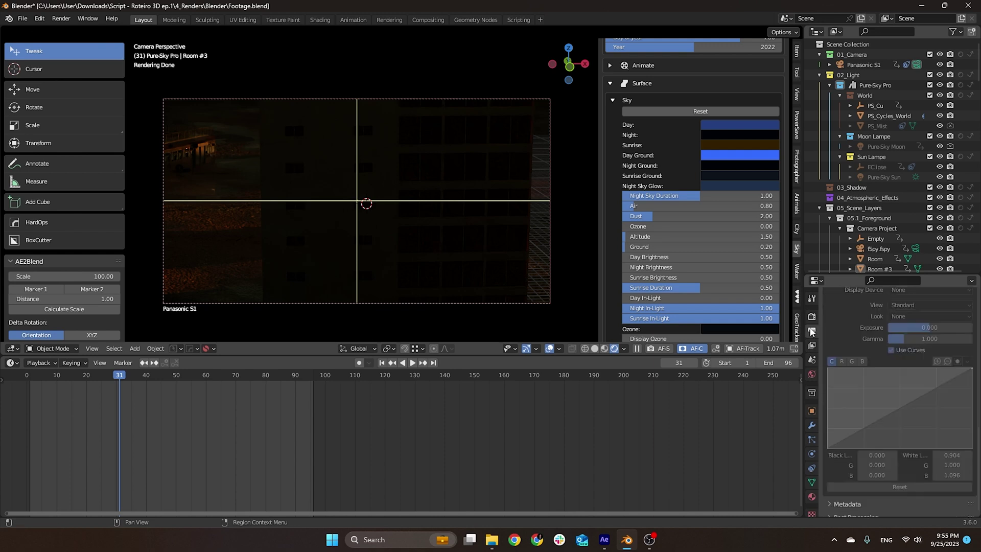
scroll(933, 332, "up", 6)
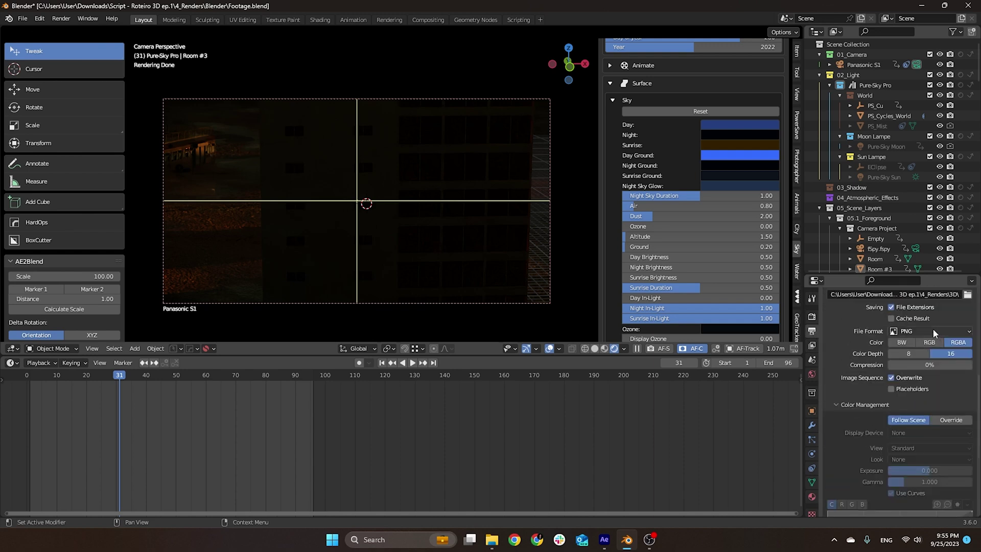
scroll(934, 332, "up", 3)
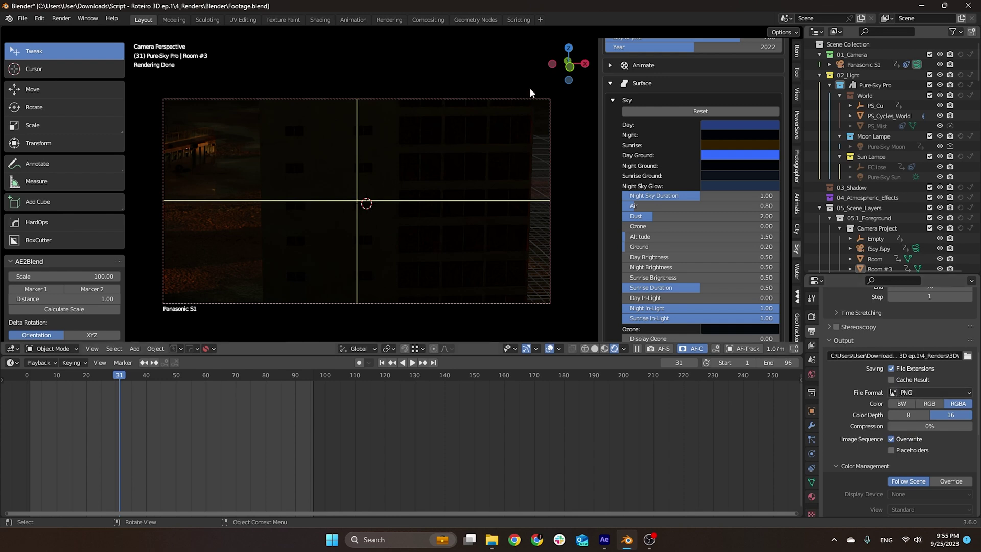
Step: In the Compositing workspace, select the Composite node and nudge the Photographer PostFX node
left_click(428, 19)
left_click_drag(449, 70, 485, 63)
mouse_move(325, 96)
left_mouse_down()
mouse_move(341, 65)
mouse_move(329, 90)
left_mouse_up()
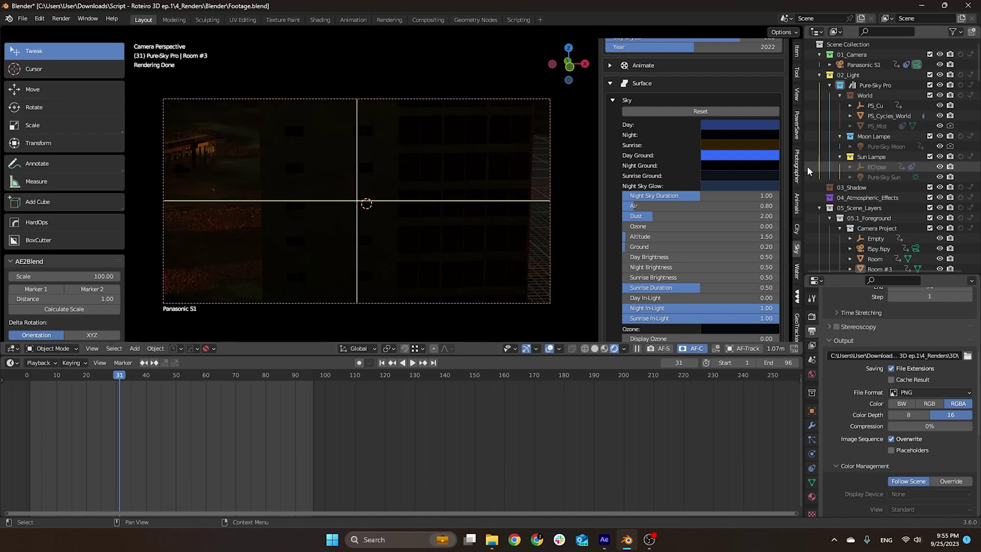
left_click(797, 163)
Step: Uncheck Apply at Compositing and the Photographer camera Exposure
scroll(914, 410, "down", 6)
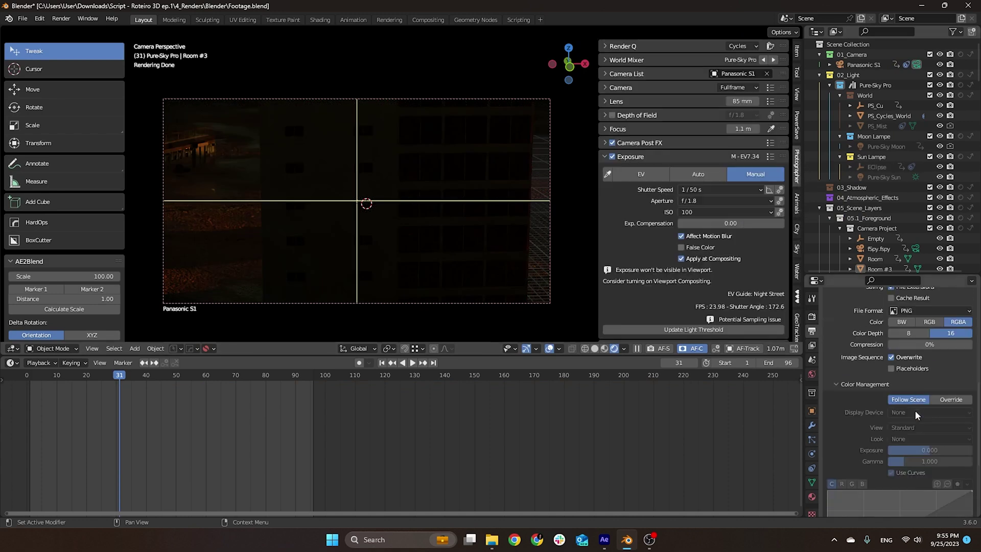
scroll(915, 408, "down", 4)
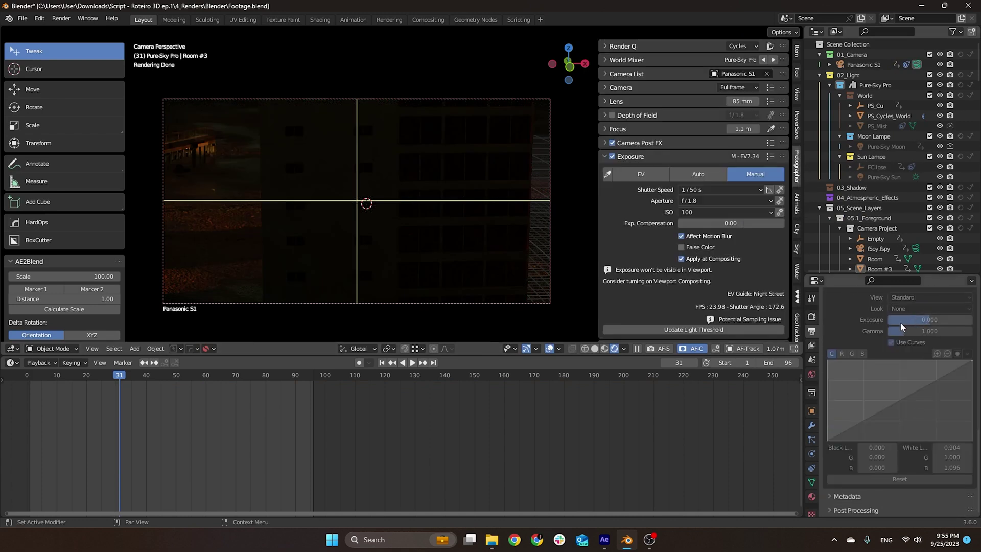
left_click(681, 259)
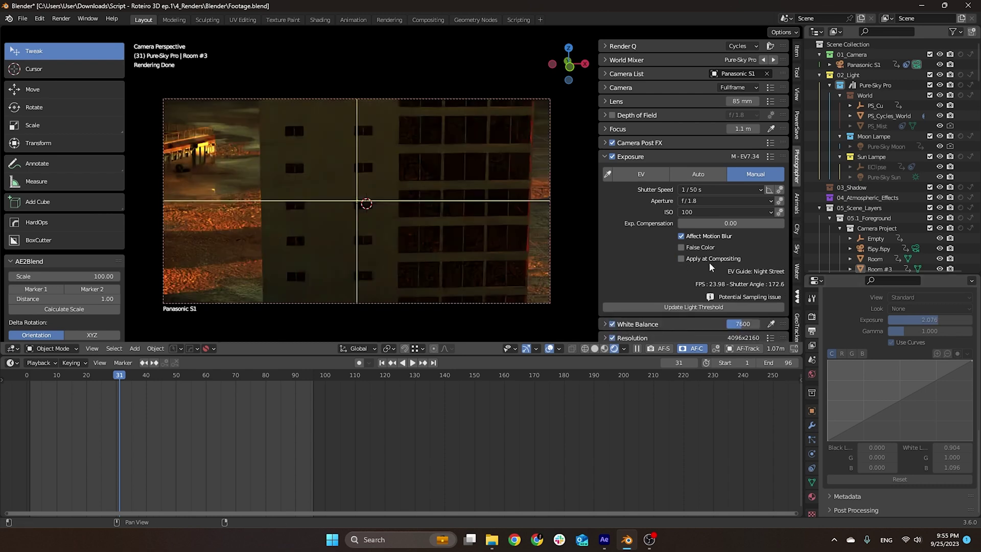
left_click(725, 212)
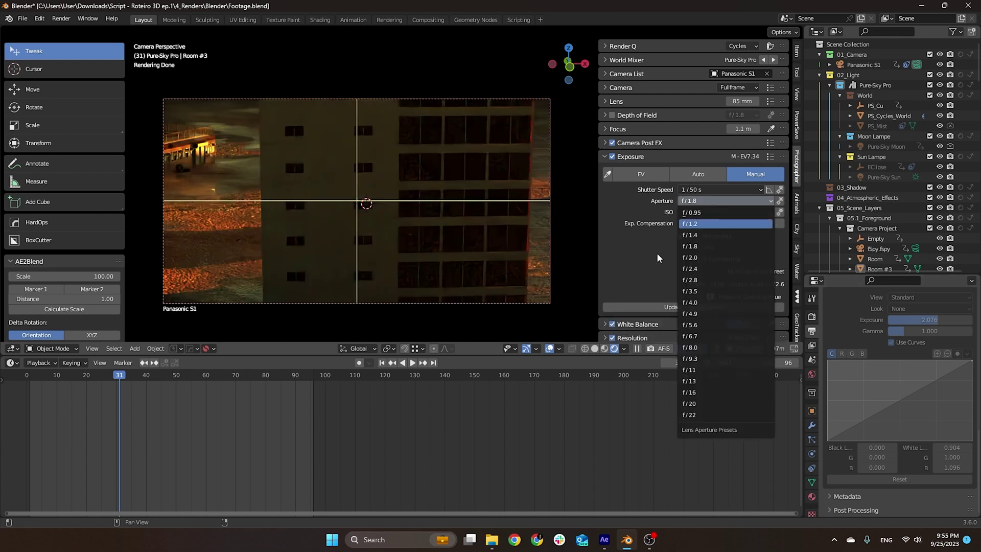
left_click(612, 157)
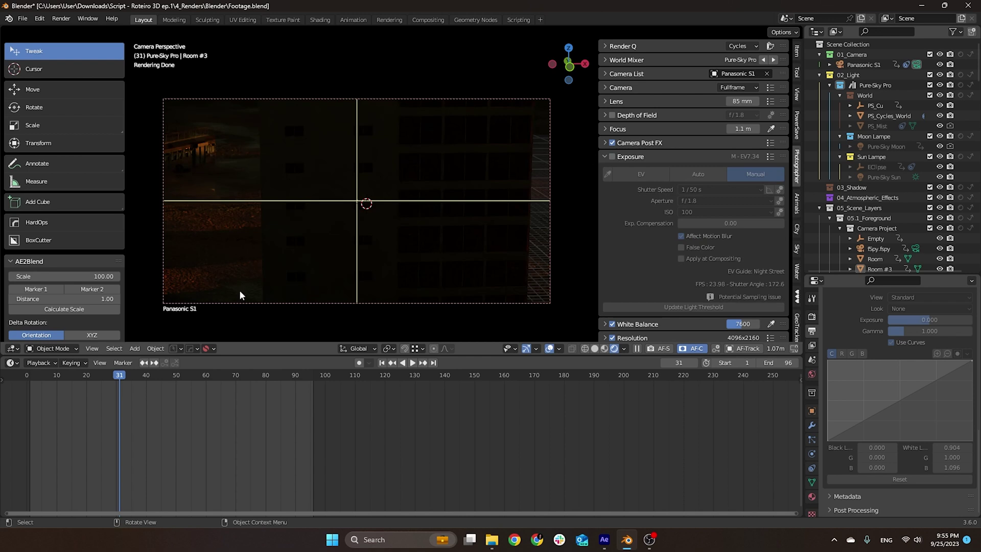
Step: Scrub and play the animation, stopping at frame 68 to inspect the render
left_click_drag(189, 376, 60, 378)
key("space")
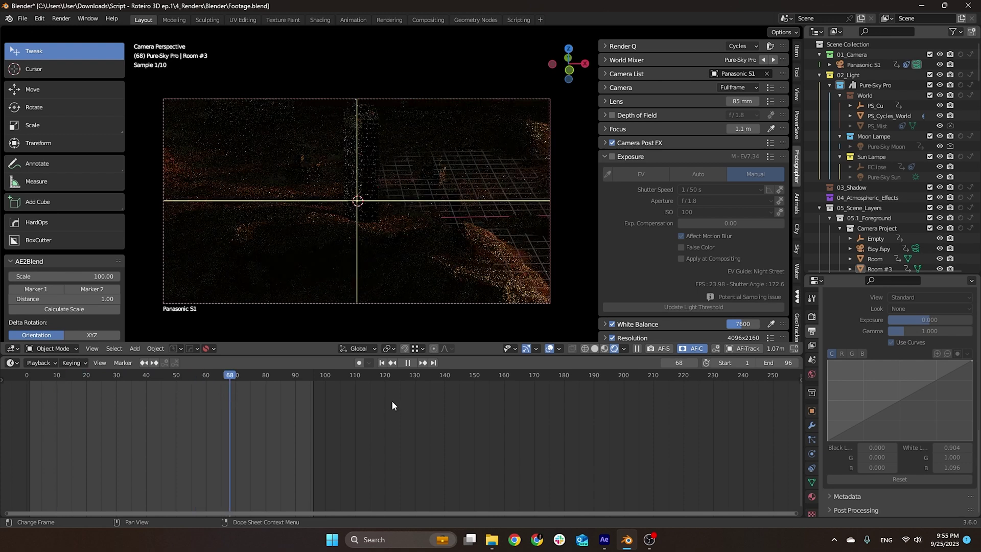
scroll(958, 361, "up", 3)
scroll(958, 357, "up", 4)
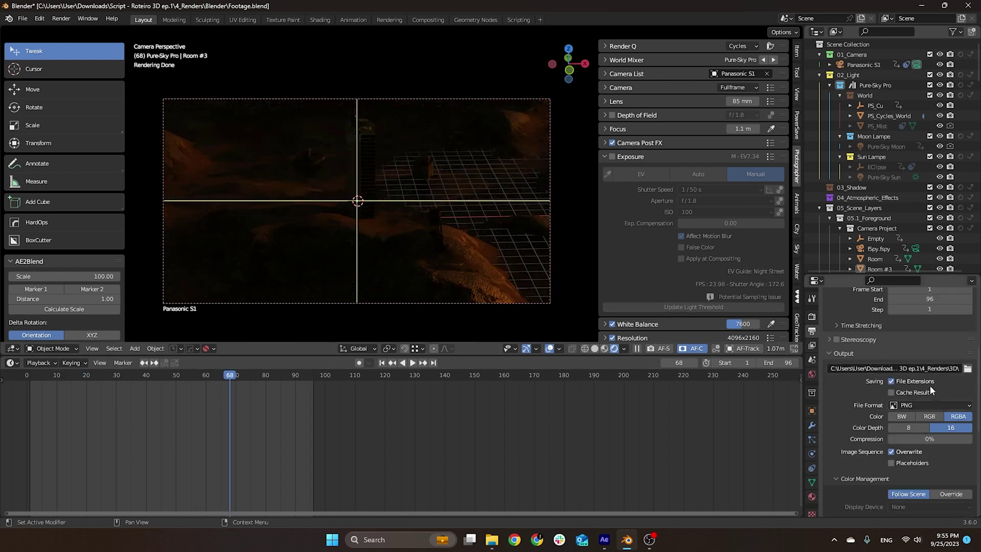
scroll(838, 341, "down", 7)
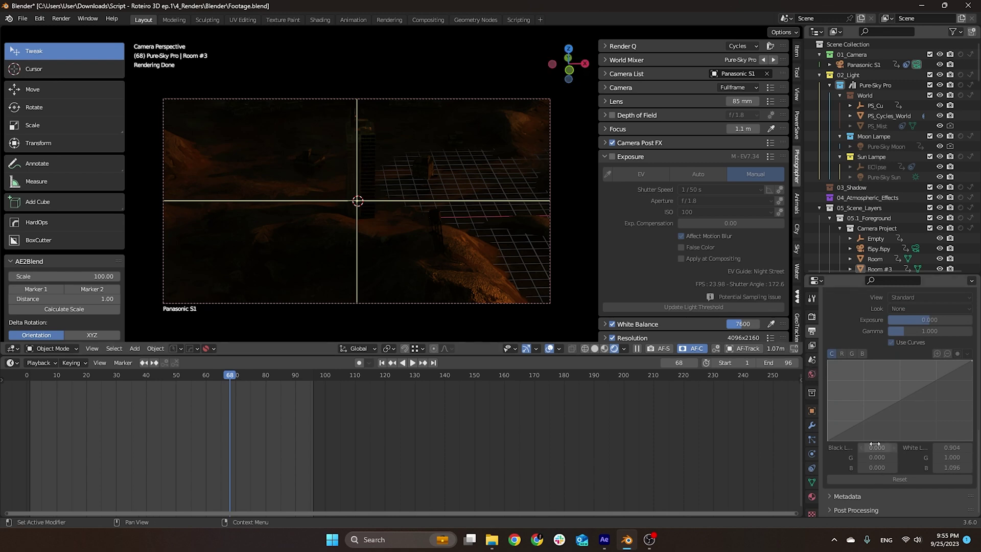
Step: Check the display device options under the Render tab's Color Management
left_click(813, 345)
left_click(811, 316)
scroll(871, 419, "down", 15)
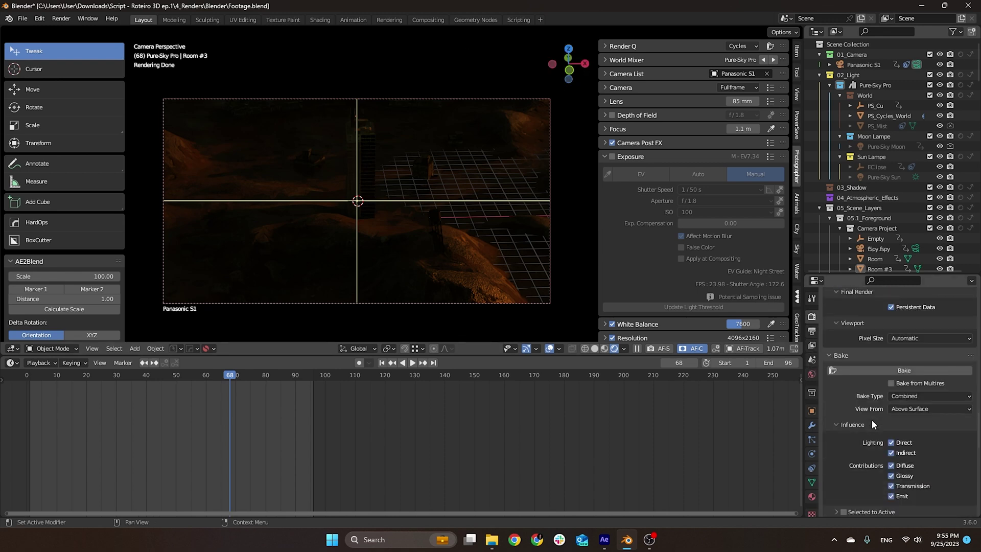
scroll(878, 405, "down", 12)
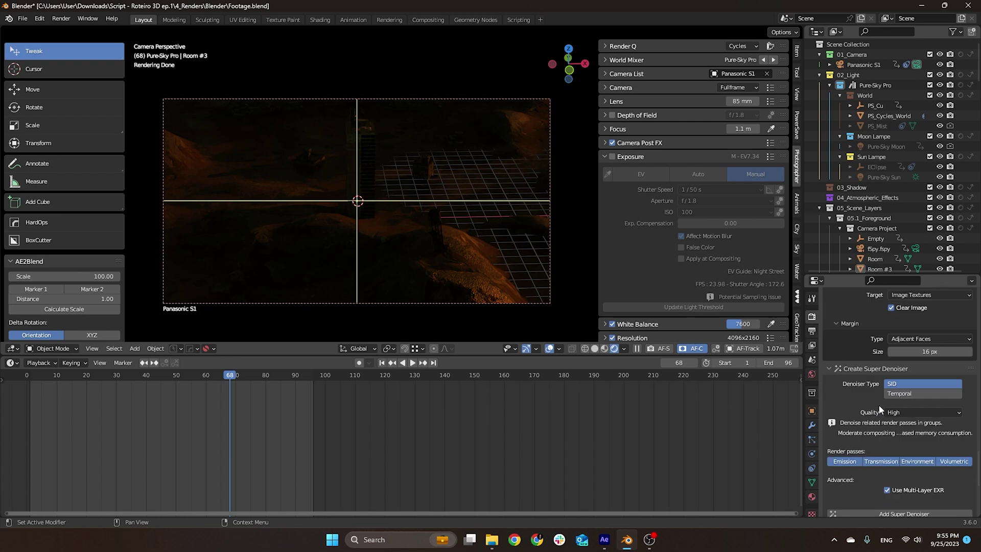
left_click(911, 428)
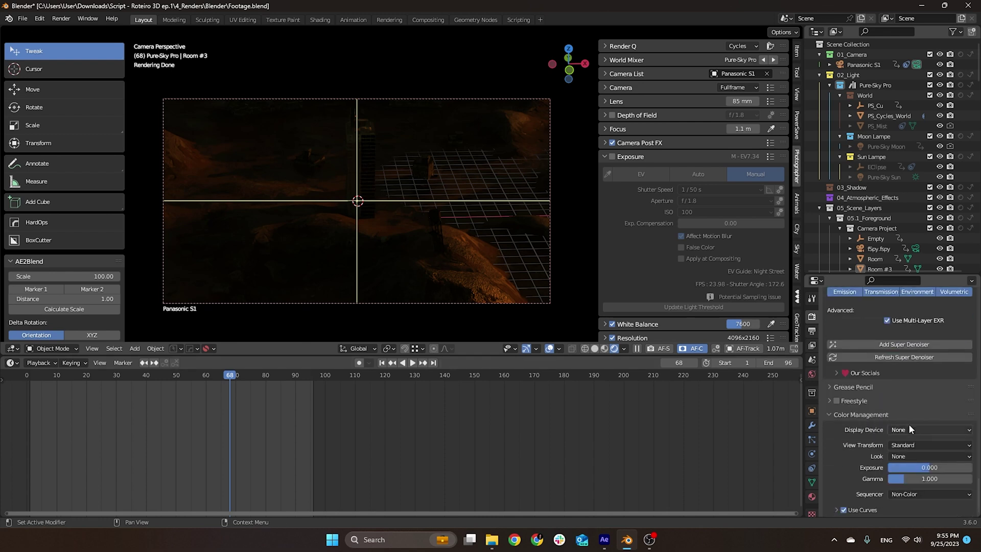
Step: Choose Panasonic S1 ISO 640 as the Color Management display device
left_click(910, 429)
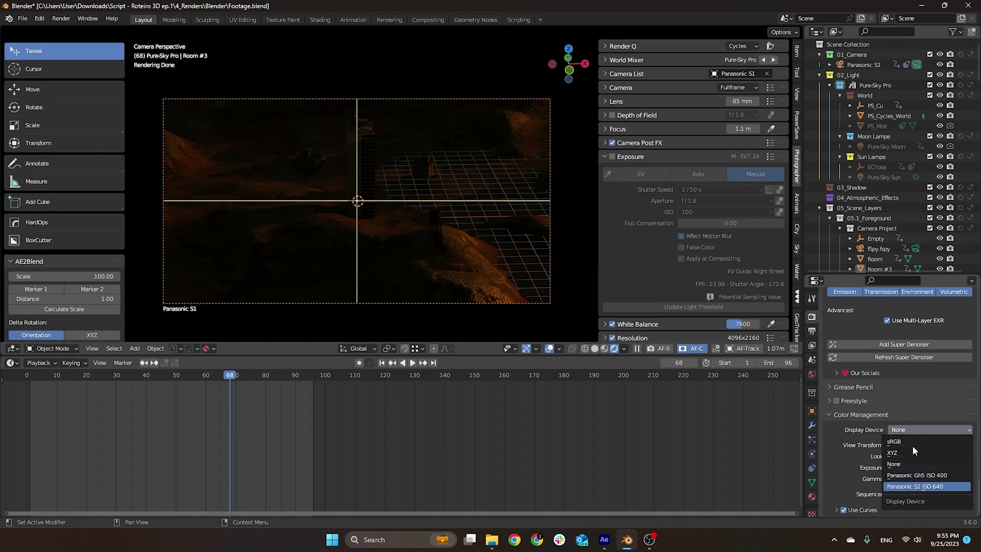
left_click(919, 486)
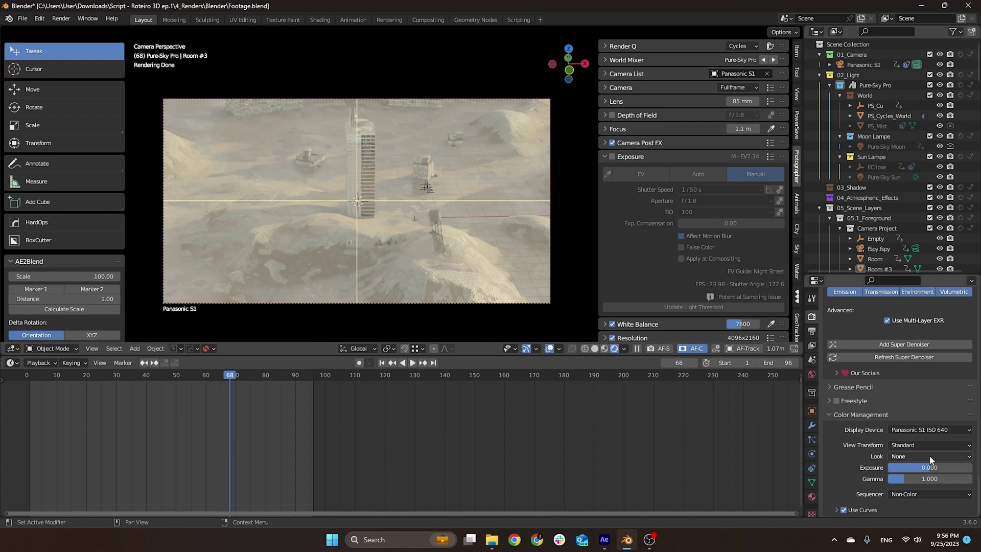
left_click(922, 431)
left_click(922, 432)
scroll(839, 433, "up", 5)
Step: In the Compositing workspace, rearrange the Viewer and File Output nodes and select the Composite node
left_click(440, 19)
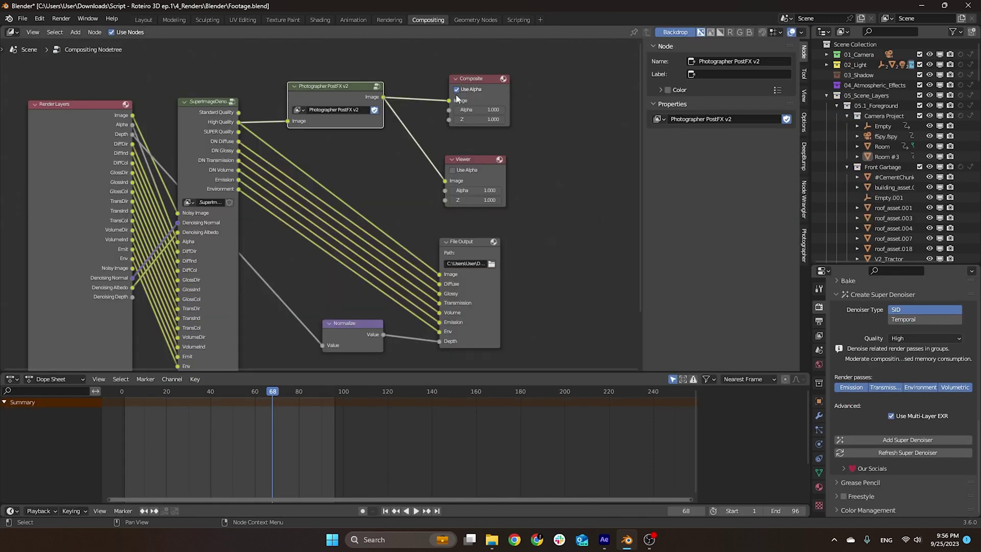
mouse_move(476, 163)
left_mouse_down()
mouse_move(455, 170)
mouse_move(472, 148)
left_mouse_up()
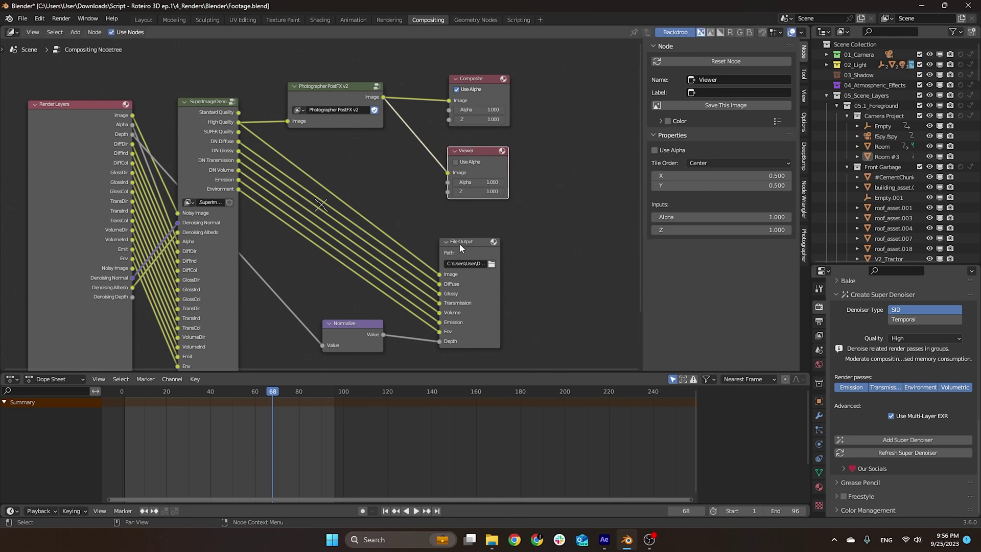
left_click_drag(459, 243, 468, 238)
left_click(508, 319)
left_click(495, 338)
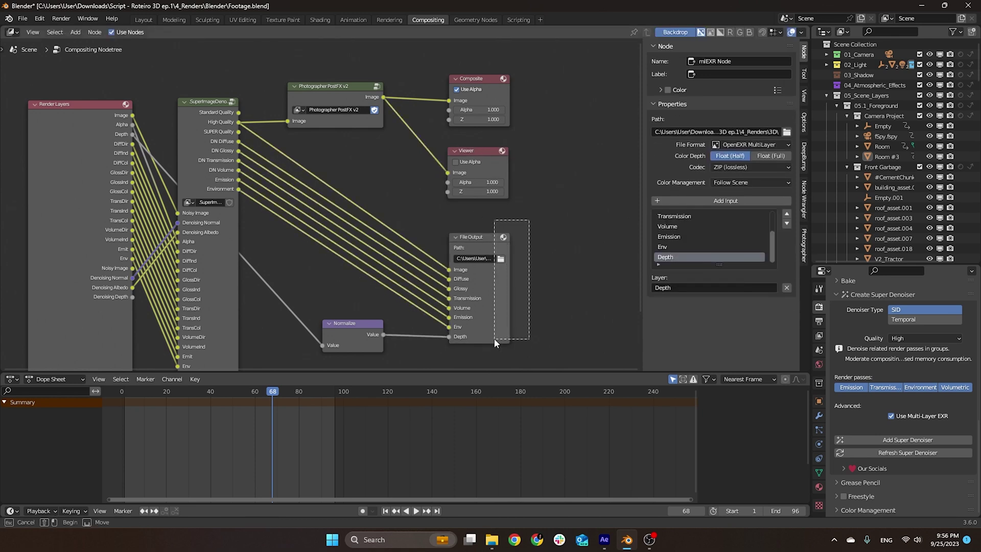
left_click(535, 239)
left_click_drag(537, 226, 492, 349)
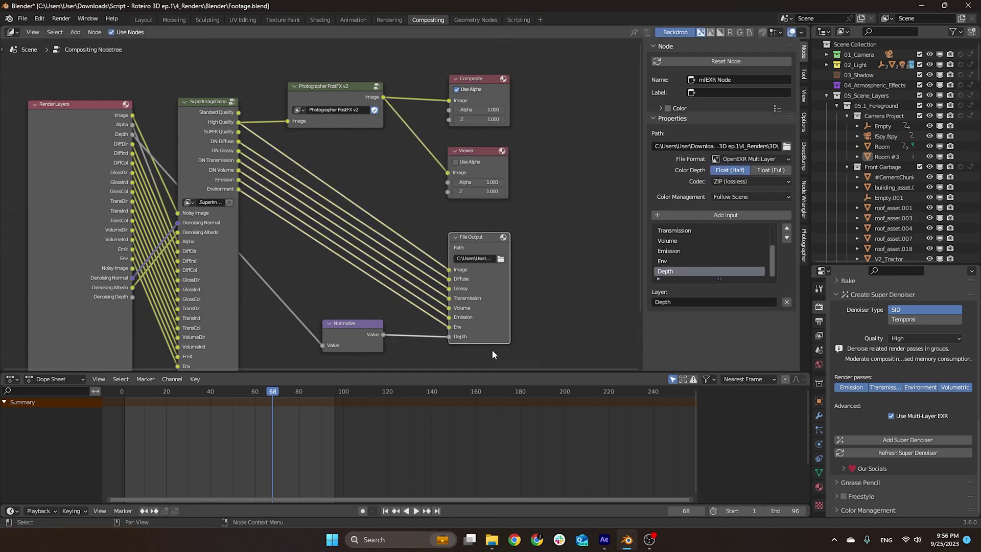
left_click(542, 219)
left_click_drag(543, 53, 478, 134)
left_click(547, 97)
left_click_drag(551, 65, 484, 136)
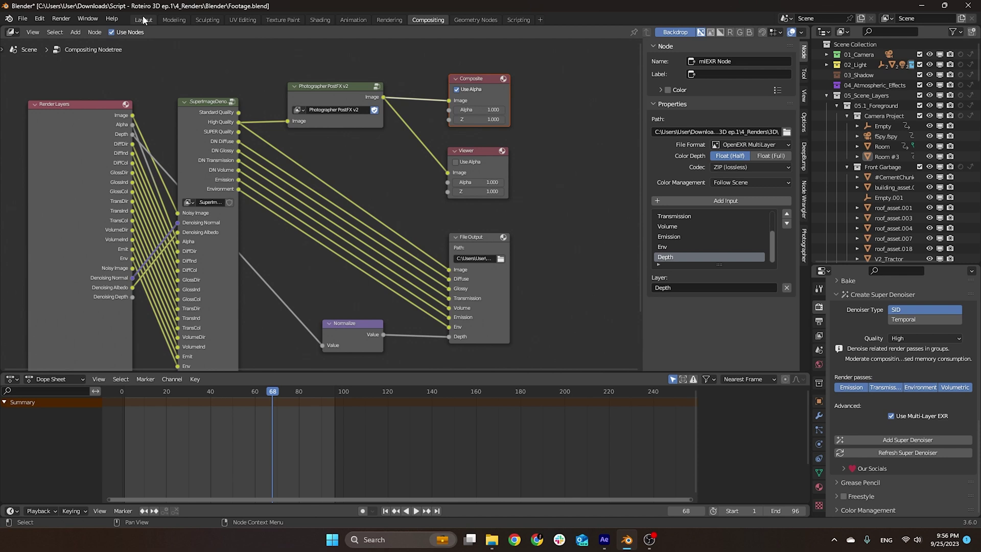
Step: Select Photographer PostFX v2 and expand the Photographer Exposure settings (1/50 s, f/1.8, ISO 100)
left_click_drag(303, 58, 394, 157)
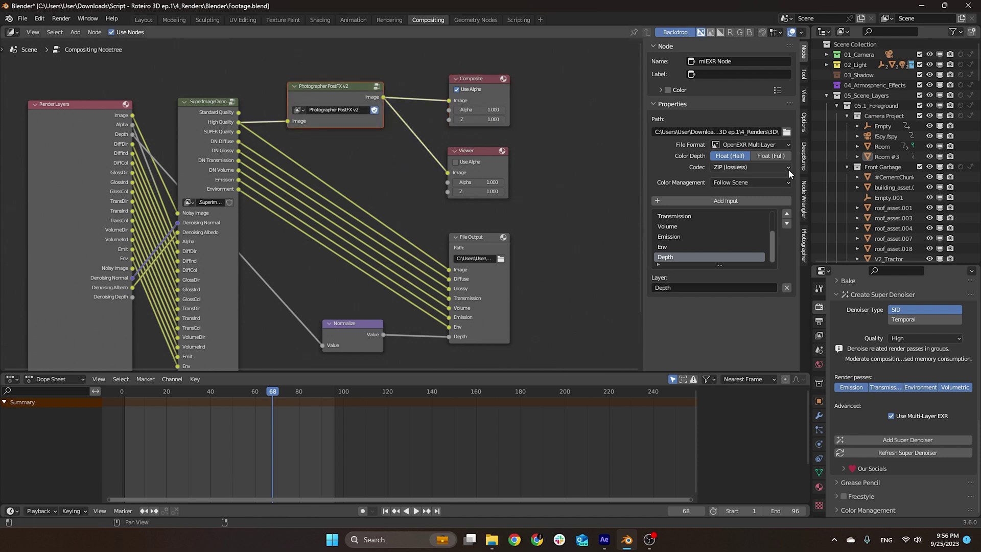
left_click(803, 240)
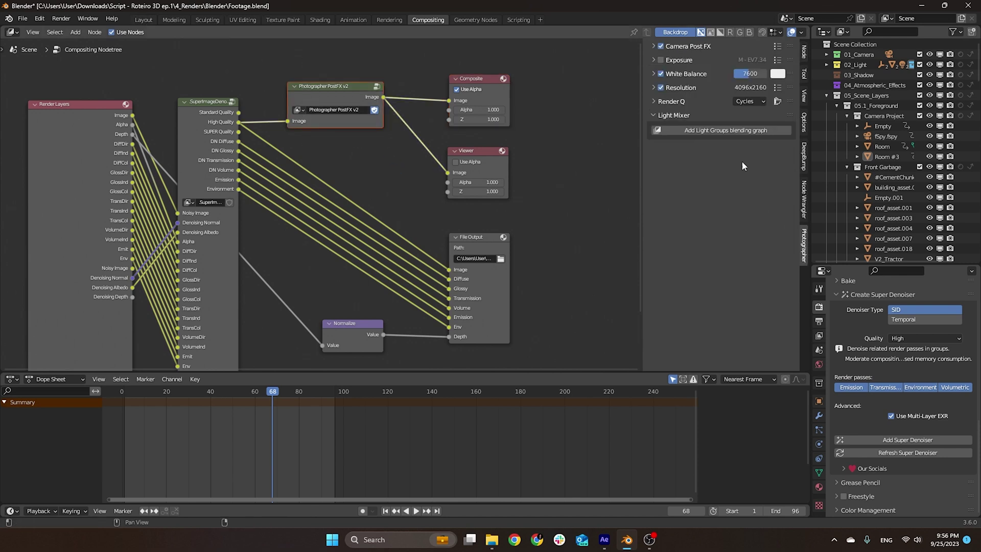
left_click(652, 59)
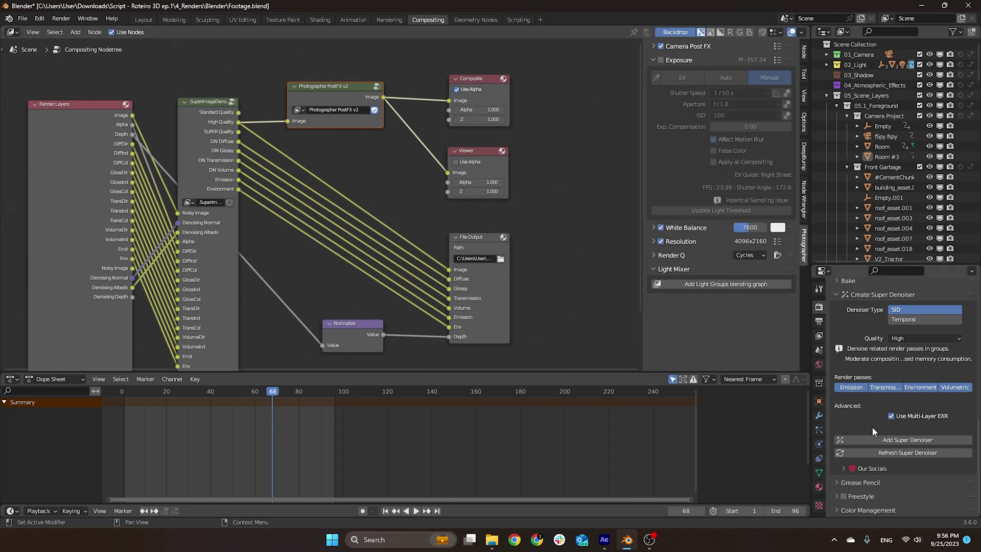
left_click(327, 91)
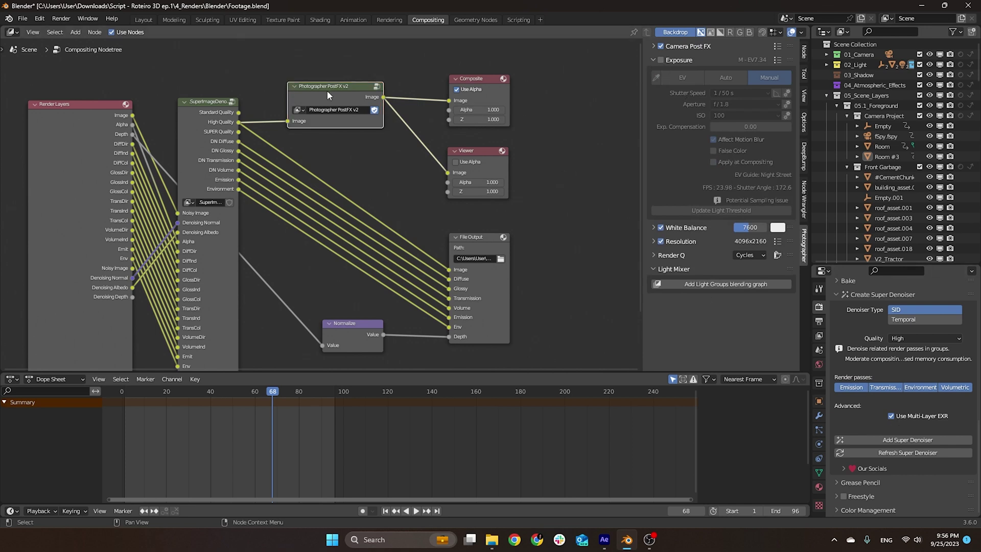
Step: Inspect the Exposure node inside the Photographer PostFX v2 group, then exit the group
key("Tab")
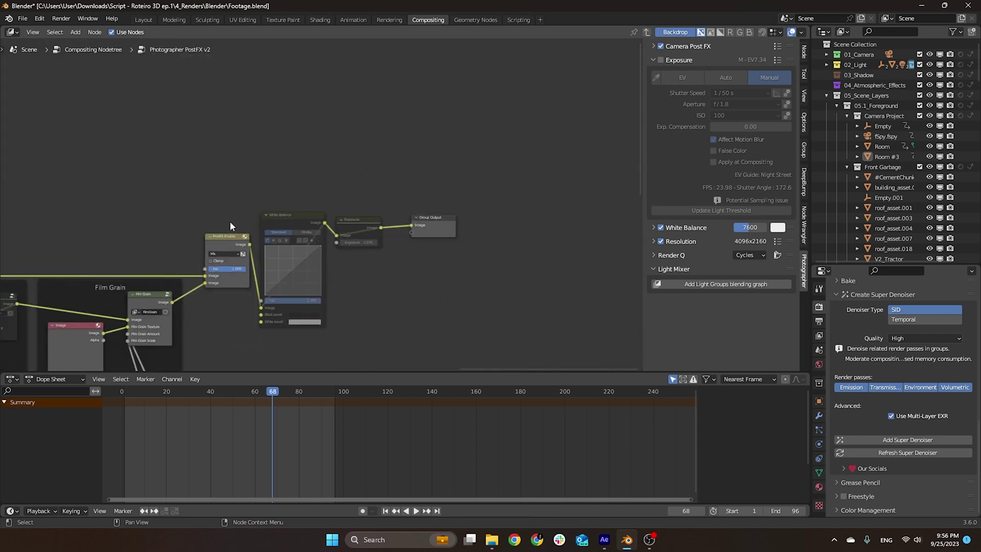
scroll(332, 159, "up", 5)
scroll(335, 177, "down", 2)
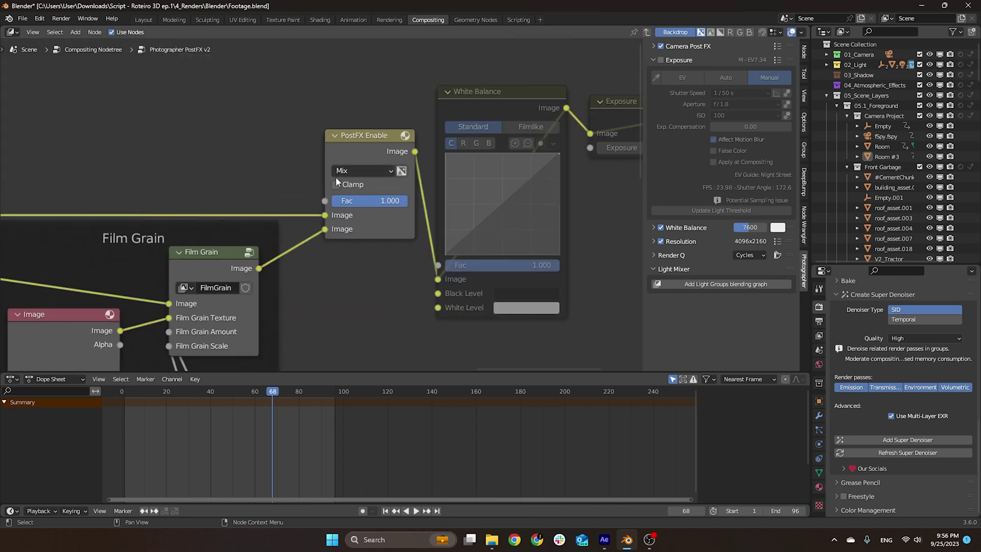
scroll(335, 176, "down", 2)
scroll(375, 182, "up", 2)
left_click(372, 158)
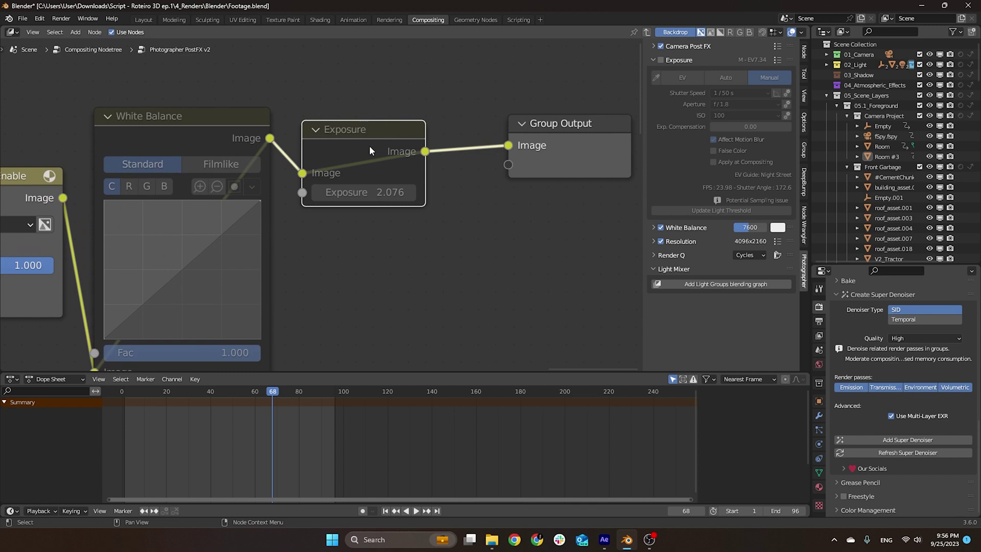
key("Tab")
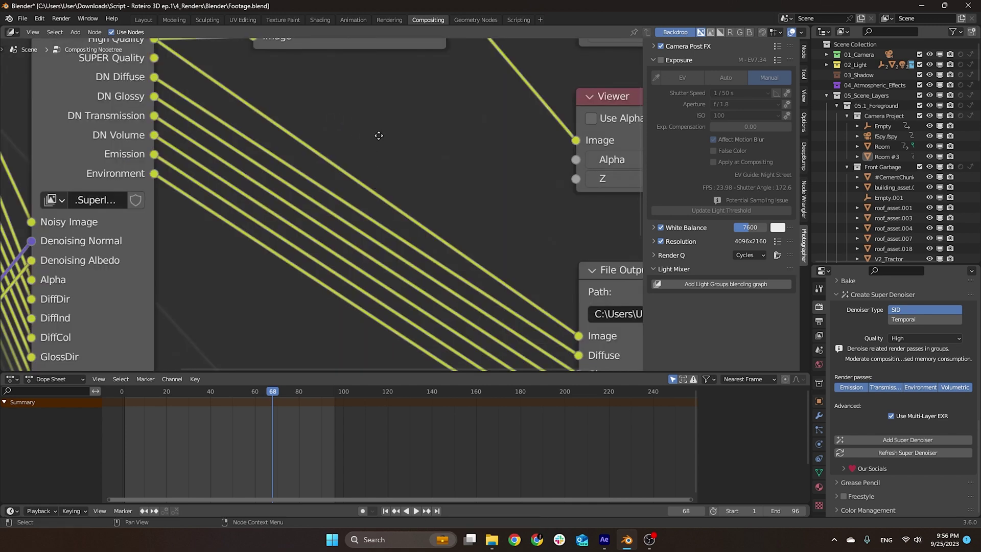
Step: Add an Exposure node linked from the denoiser's High Quality output to the Composite node
scroll(370, 255, "down", 4)
key("shift+a")
type("exposure")
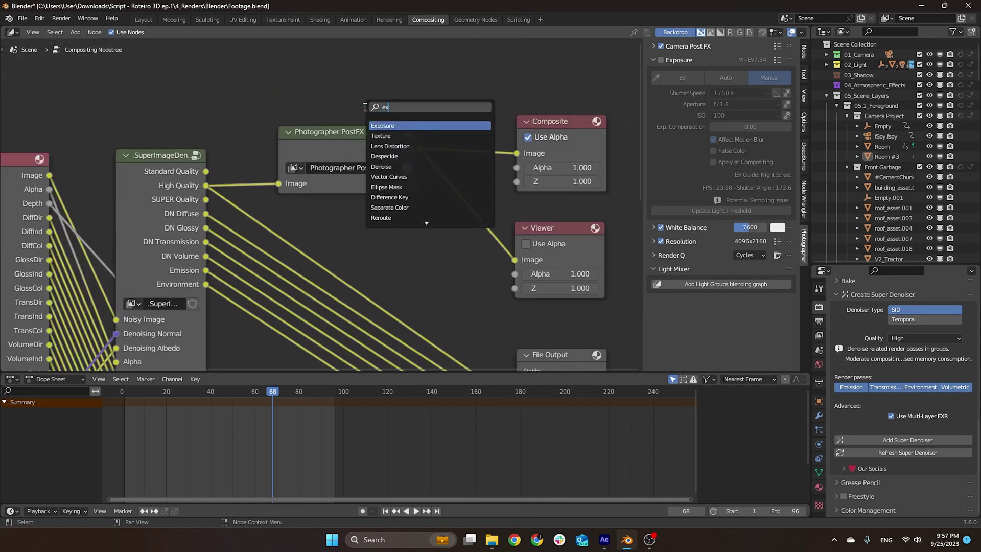
key("Return")
left_click(289, 73)
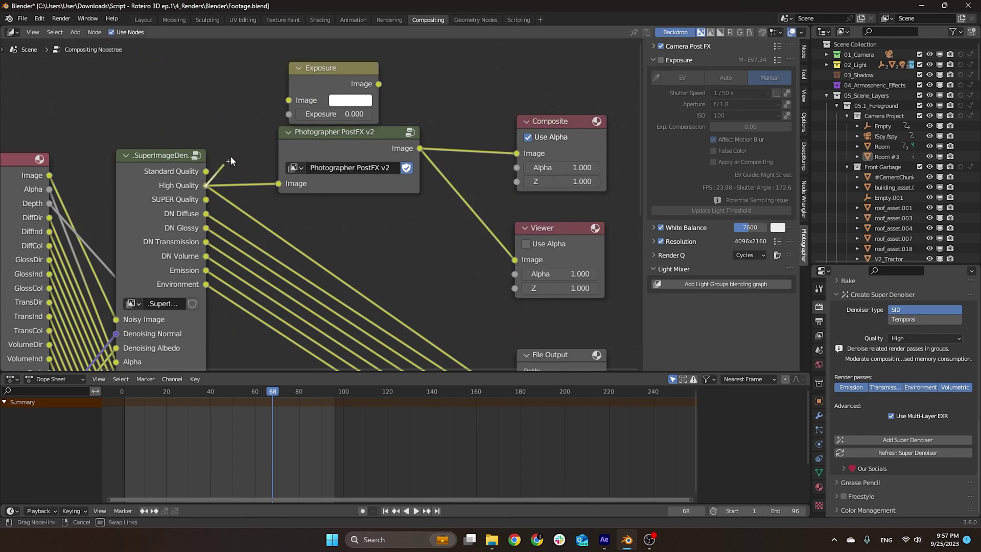
left_click_drag(206, 186, 289, 101)
left_click_drag(379, 83, 517, 154)
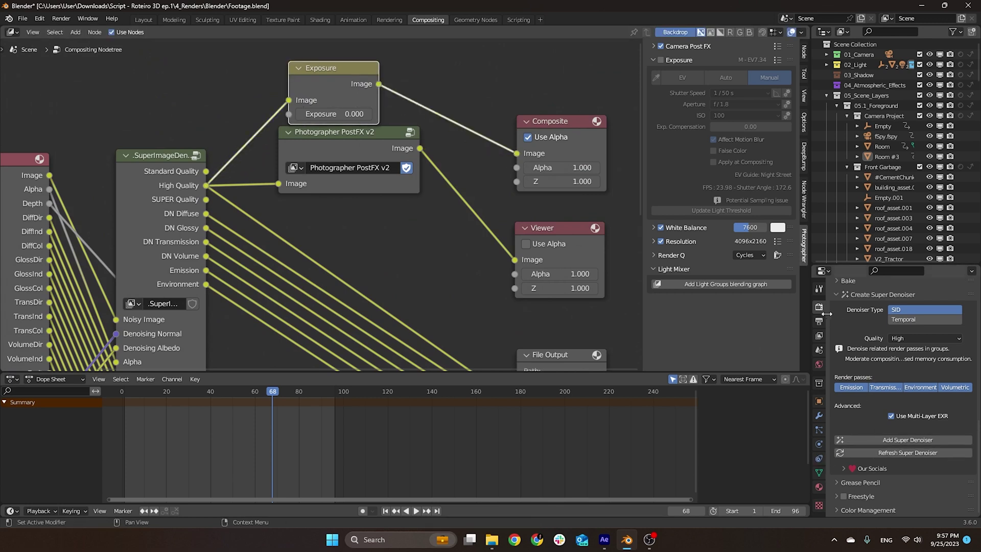
Step: Delete the added Exposure node from the compositing tree
scroll(895, 381, "up", 8)
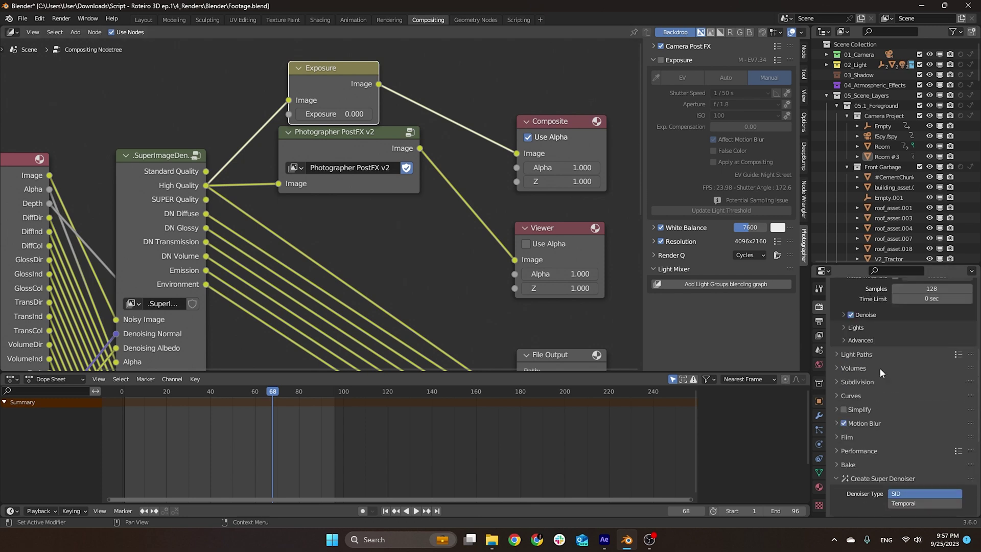
scroll(880, 369, "up", 4)
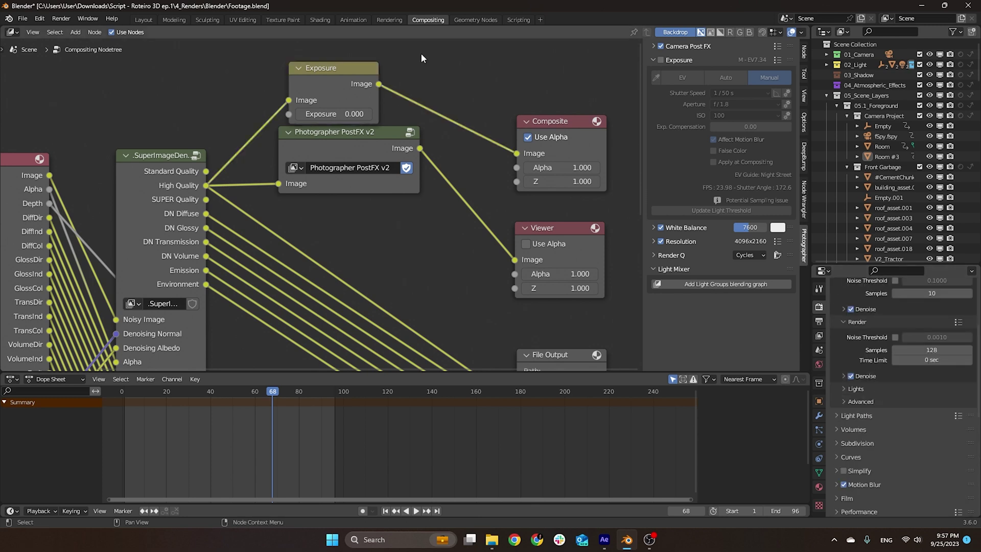
left_click_drag(421, 53, 327, 76)
key("x")
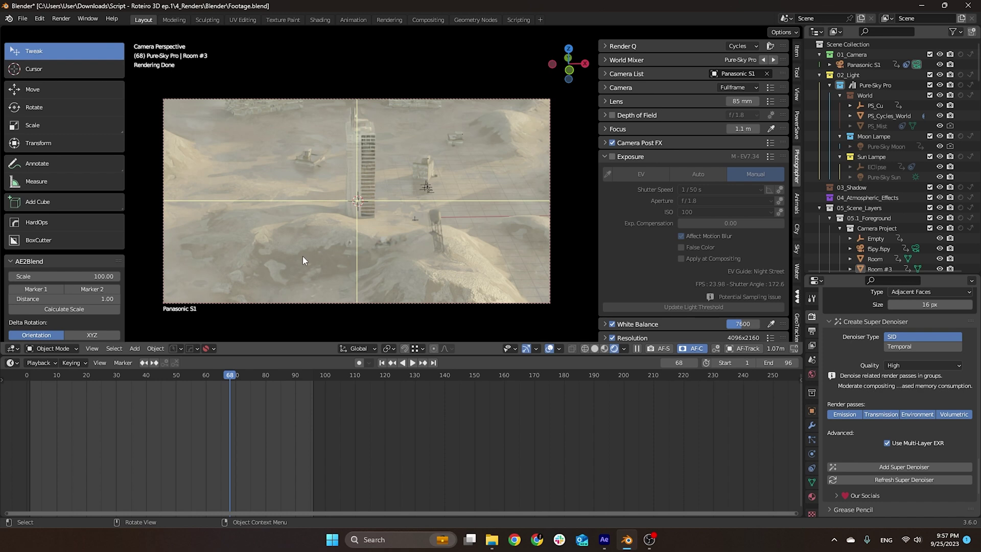
Step: Move to frame 78 and enter 0.5 as the Pure-Sky Day Brightness
left_click_drag(60, 376, 262, 376)
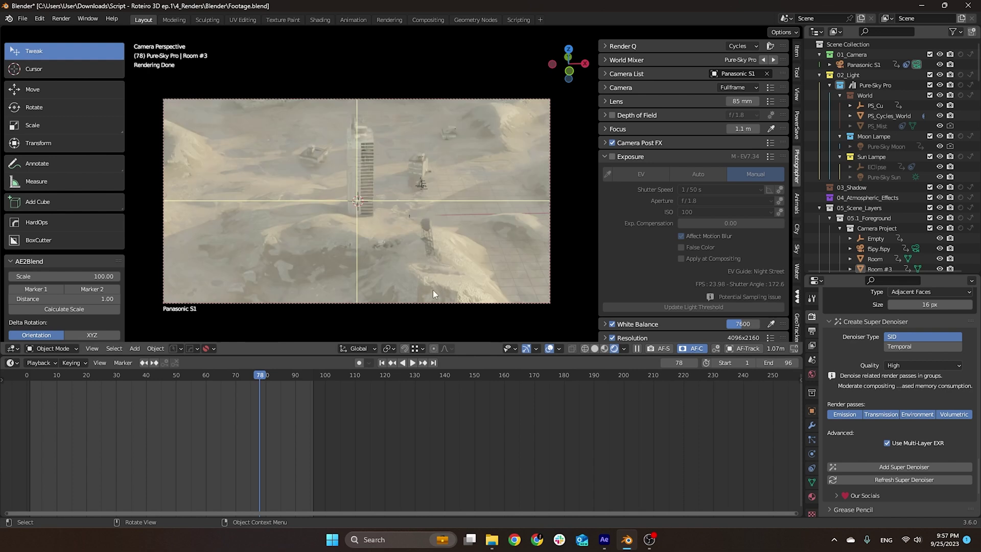
left_click(797, 295)
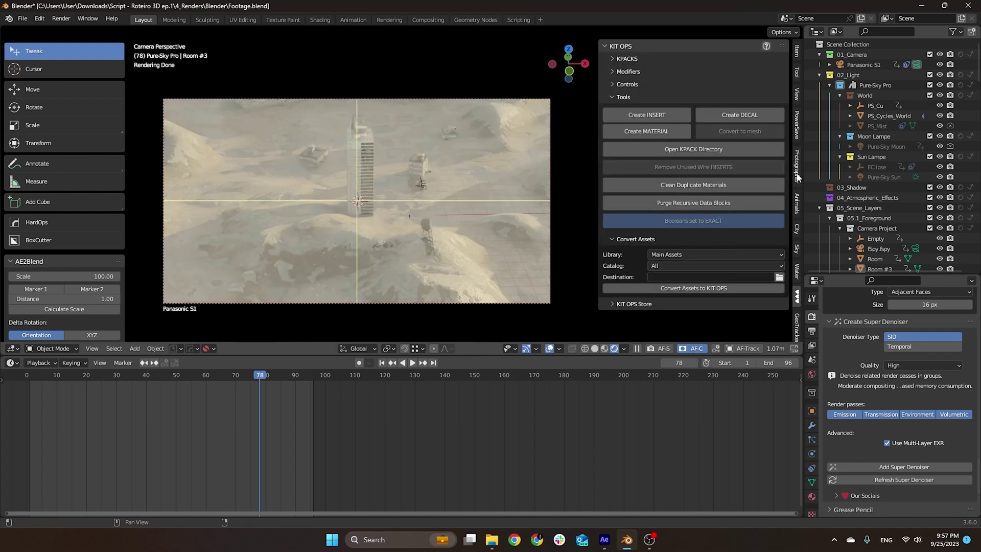
left_click(797, 249)
scroll(690, 162, "down", 10)
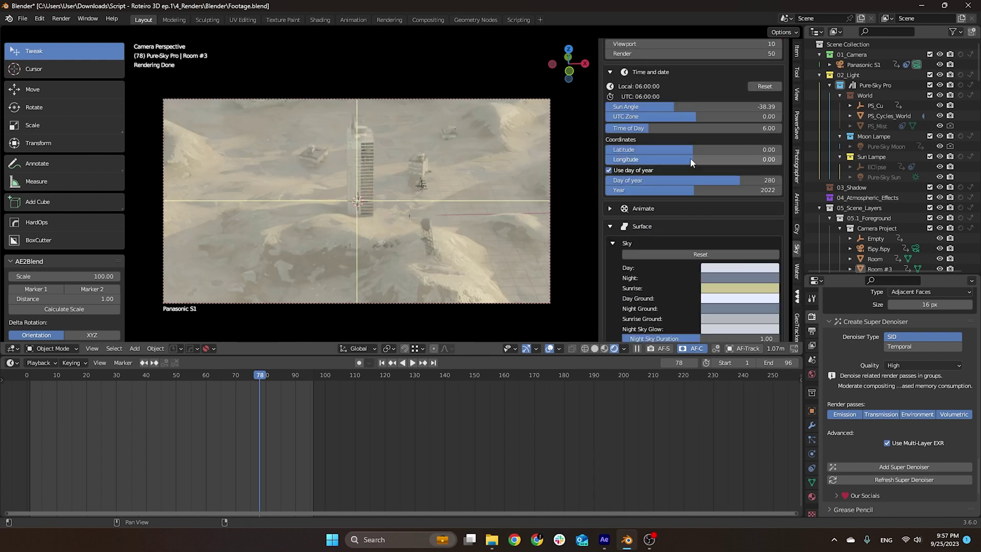
scroll(690, 161, "down", 10)
double_click(702, 175)
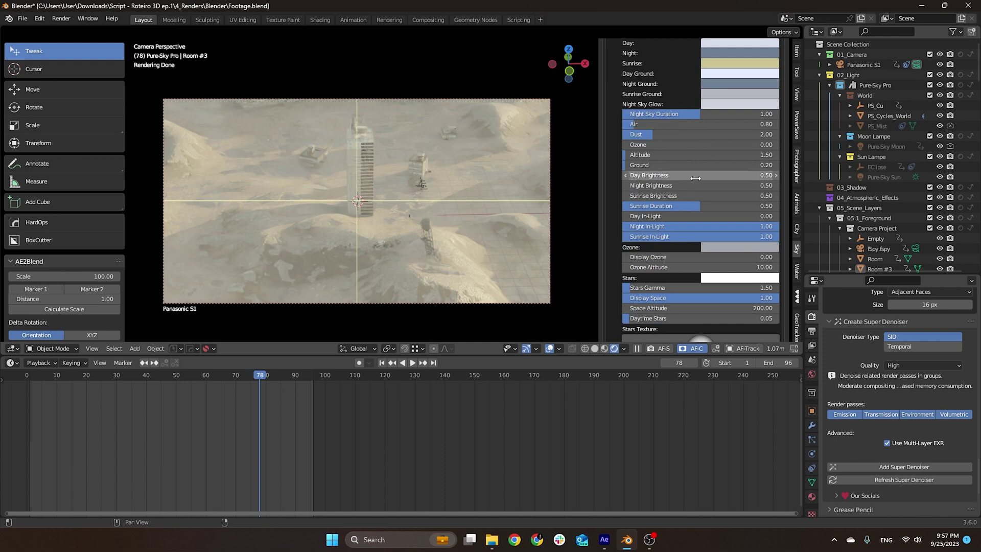
type("0.5")
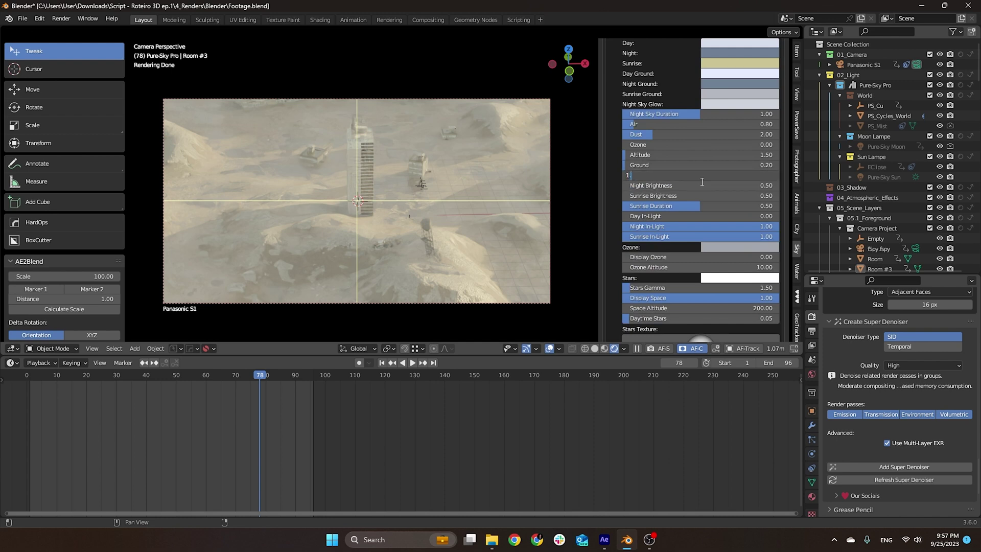
type(".5")
key("Return")
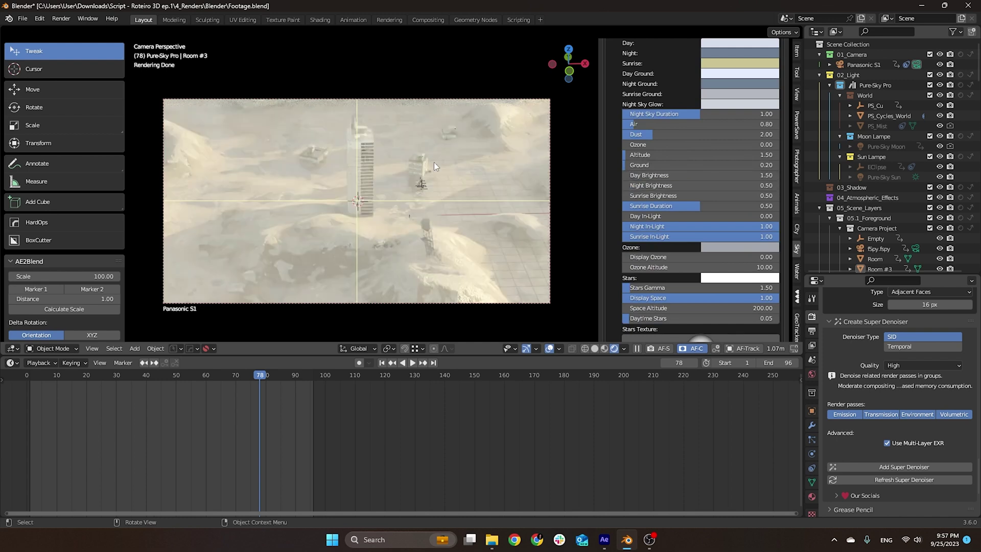
scroll(883, 393, "up", 10)
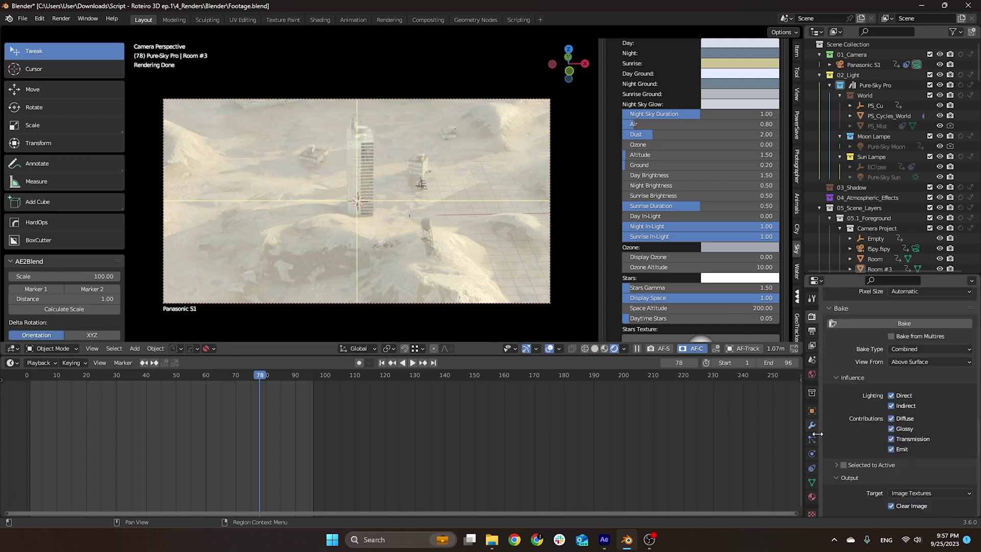
Step: Switch the display device to sRGB and raise Pure-Sky Day Brightness to 8.13
left_click(812, 345)
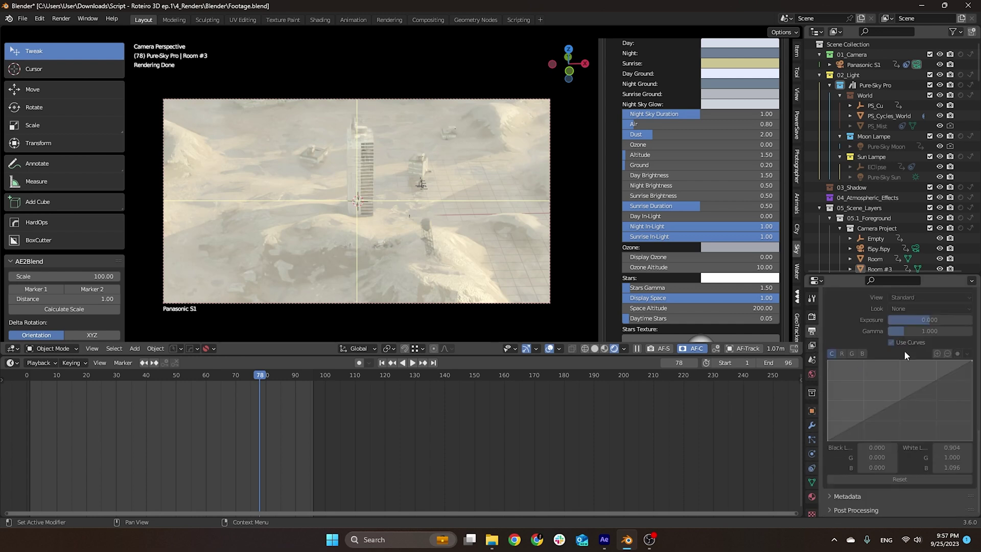
left_click(812, 316)
scroll(860, 366, "down", 5)
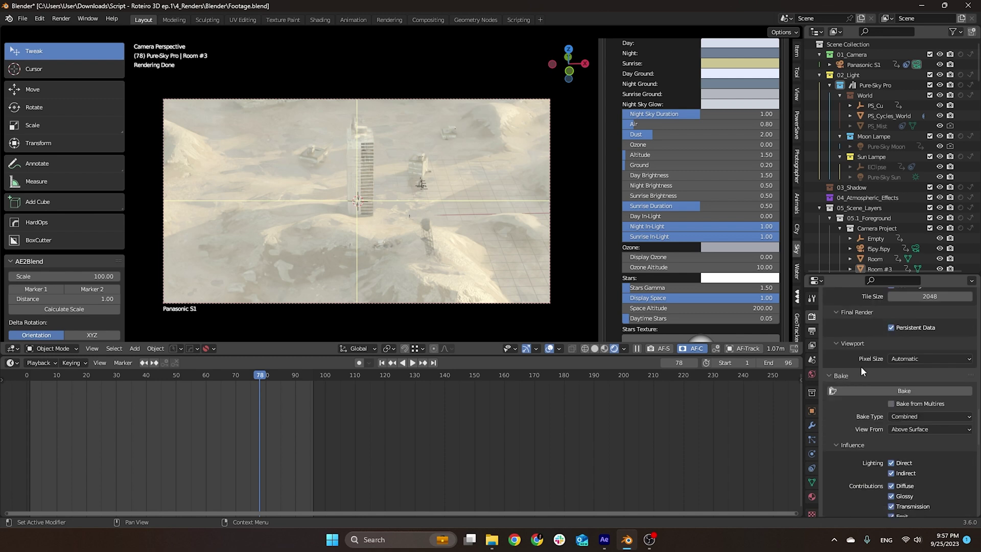
scroll(860, 367, "down", 8)
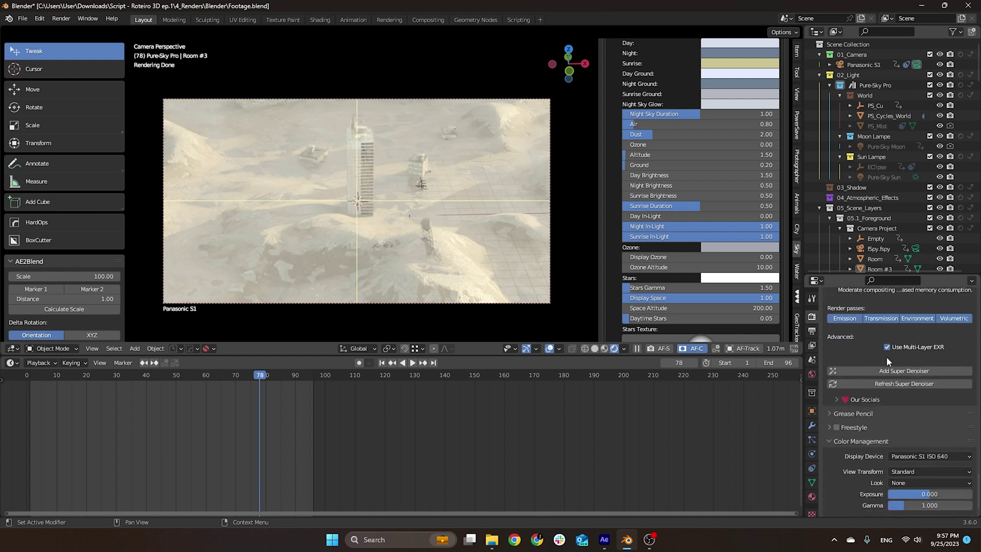
left_click(906, 432)
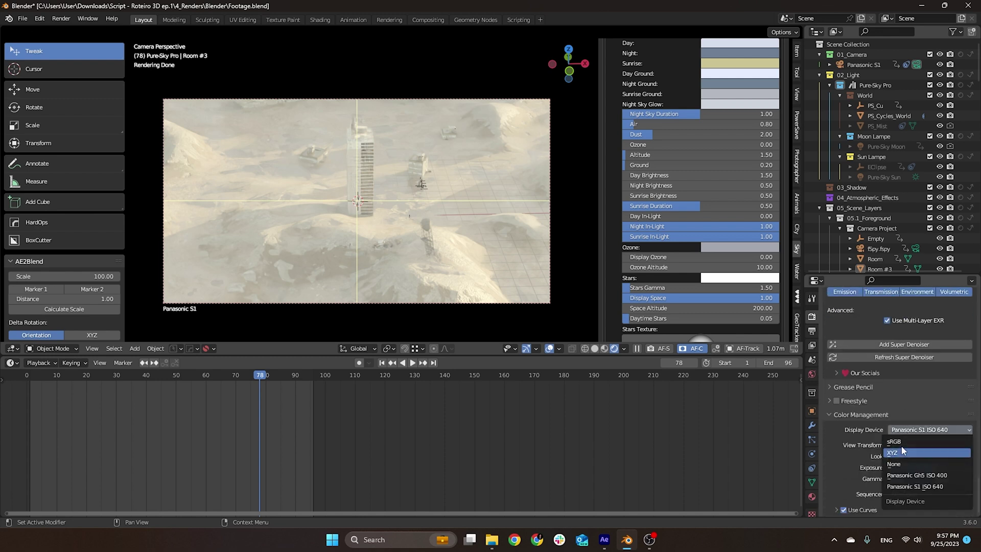
left_click(904, 443)
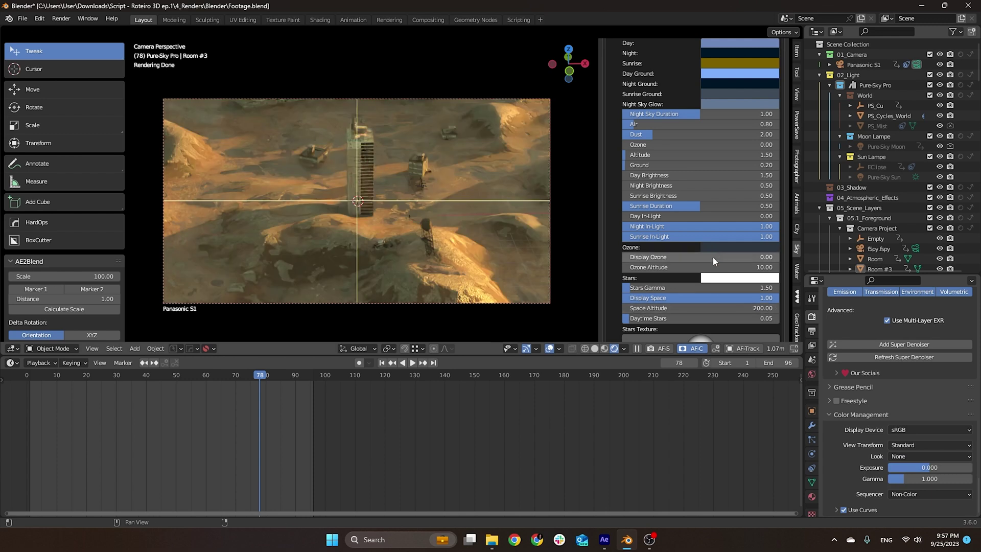
left_click_drag(723, 176, 751, 175)
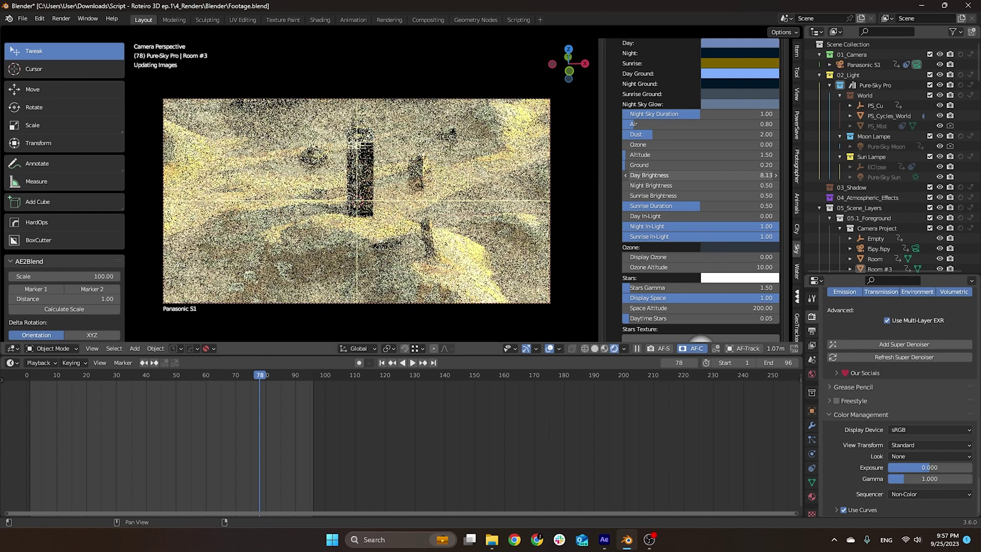
Step: Set Pure-Sky Day Brightness to 10 and scrub and play the shot to compare
left_click(723, 175)
type("10")
key("Return")
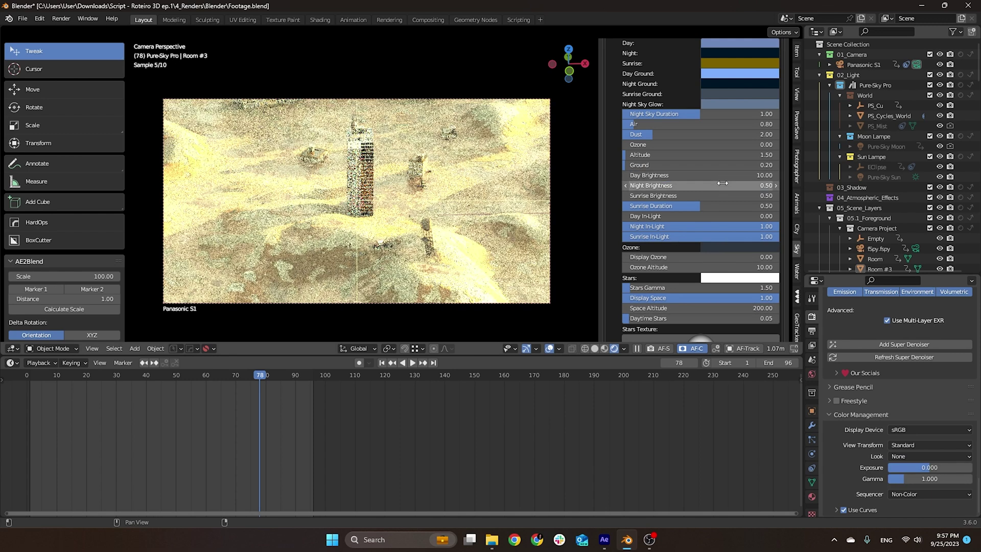
left_click_drag(260, 375, 48, 380)
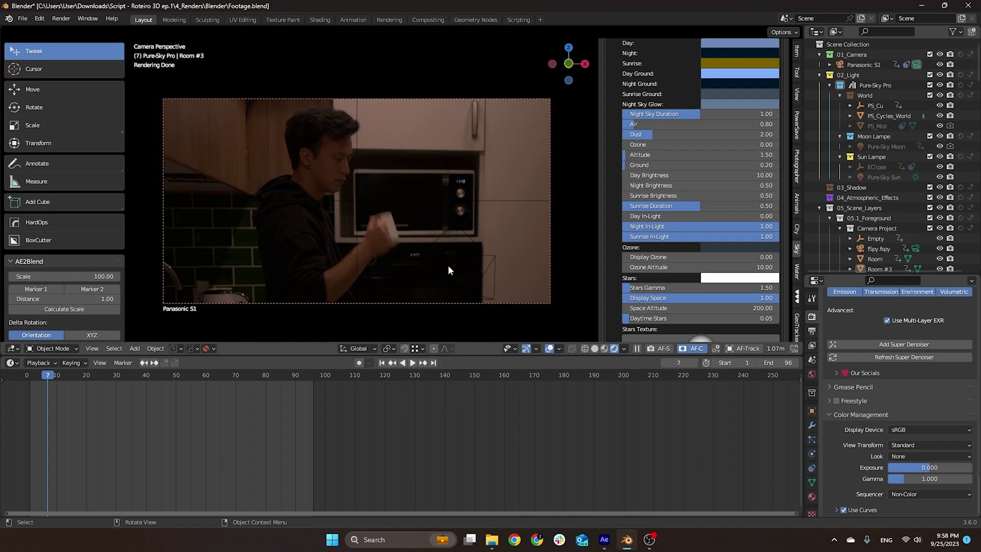
left_click(250, 388)
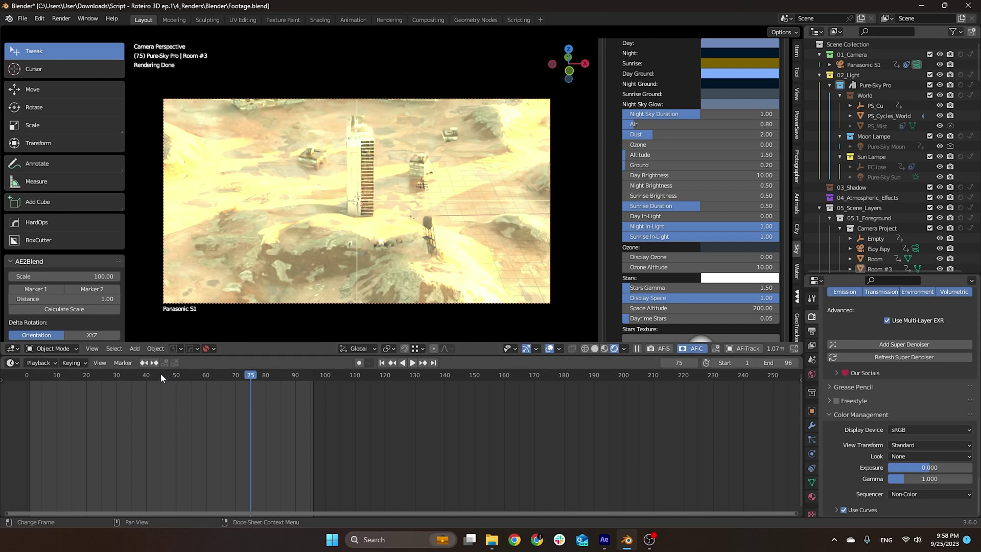
left_click(93, 378)
key("space")
mouse_move(93, 380)
left_mouse_down()
mouse_move(129, 385)
mouse_move(67, 392)
mouse_move(84, 396)
left_mouse_up()
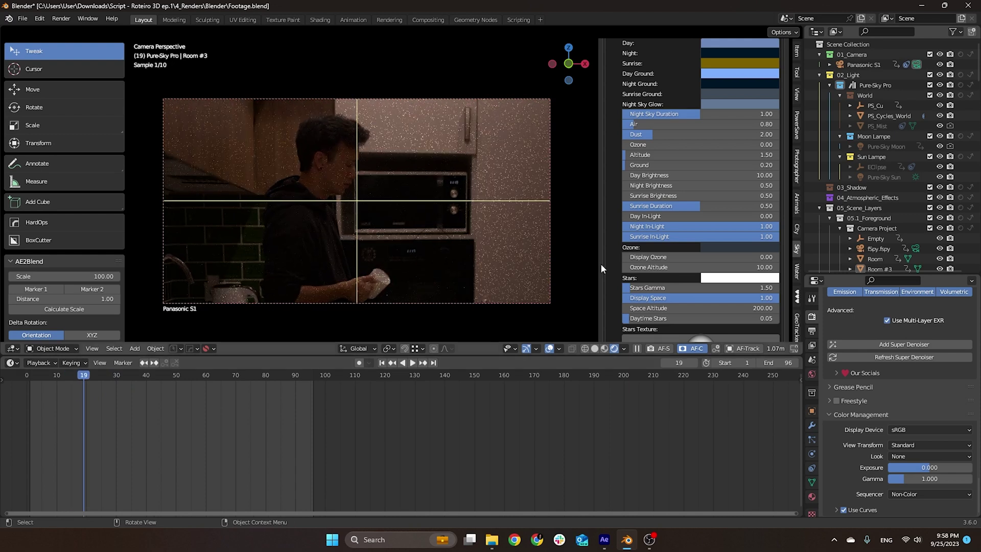
Step: Lower Day Brightness to 0.50, check frame 64, then switch to After Effects
left_click(709, 175)
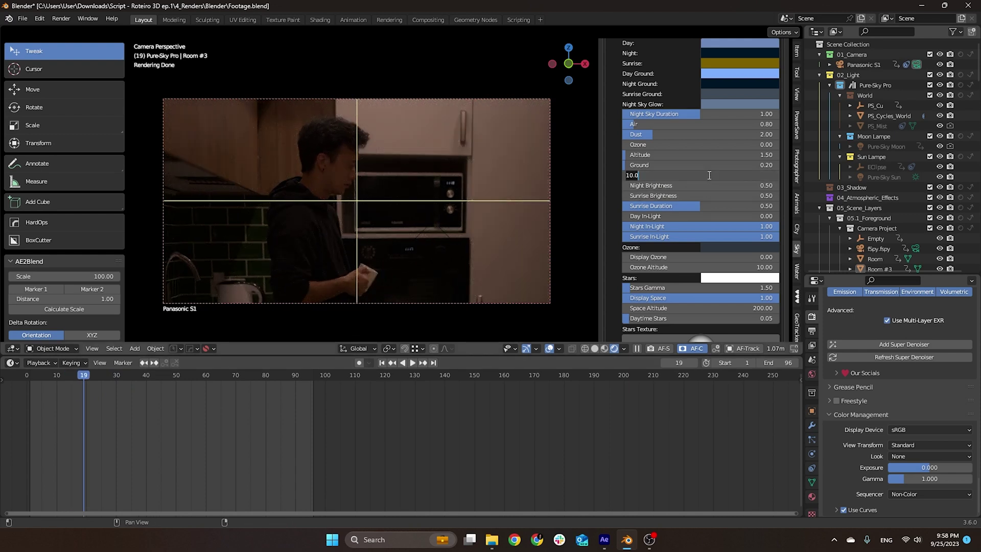
key("BackSpace")
key("Return")
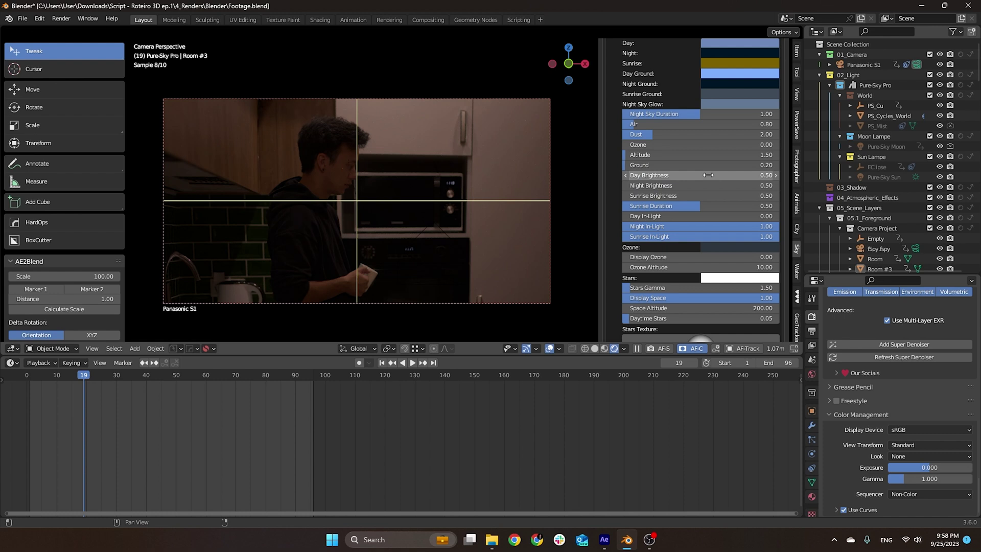
left_click(218, 378)
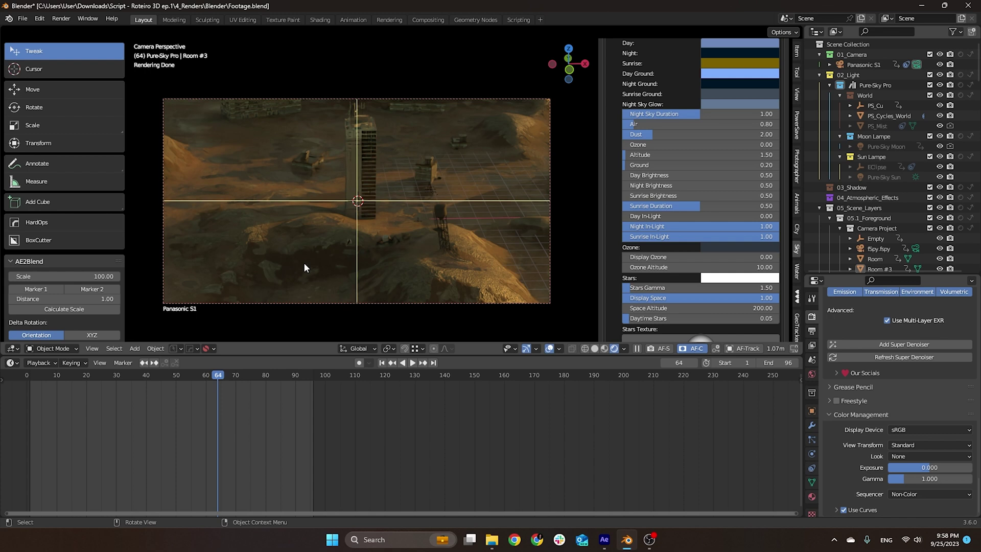
key("alt+Tab")
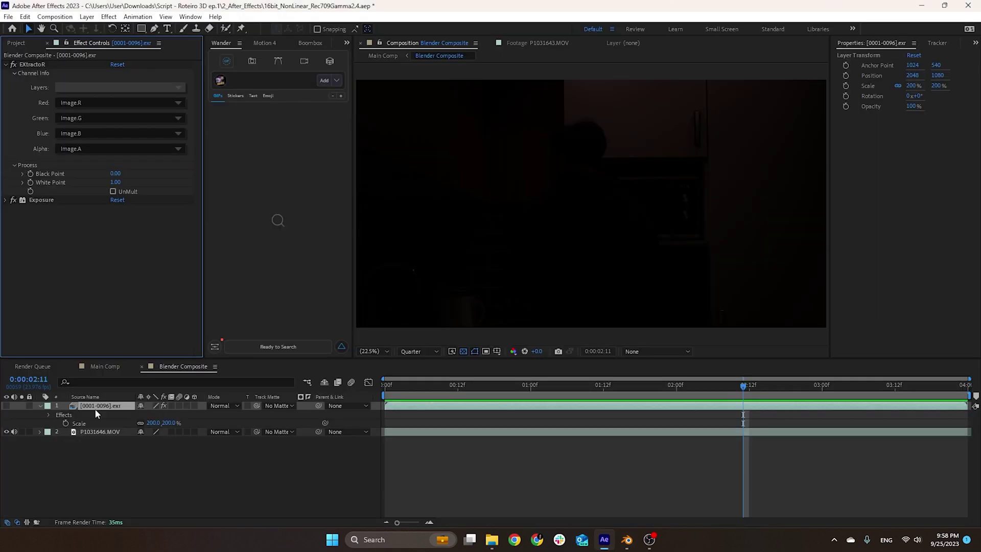
Step: Inspect the EXR and PNG render sequences in the Project panel, reselecting the EXR
left_click(95, 411)
left_click(31, 43)
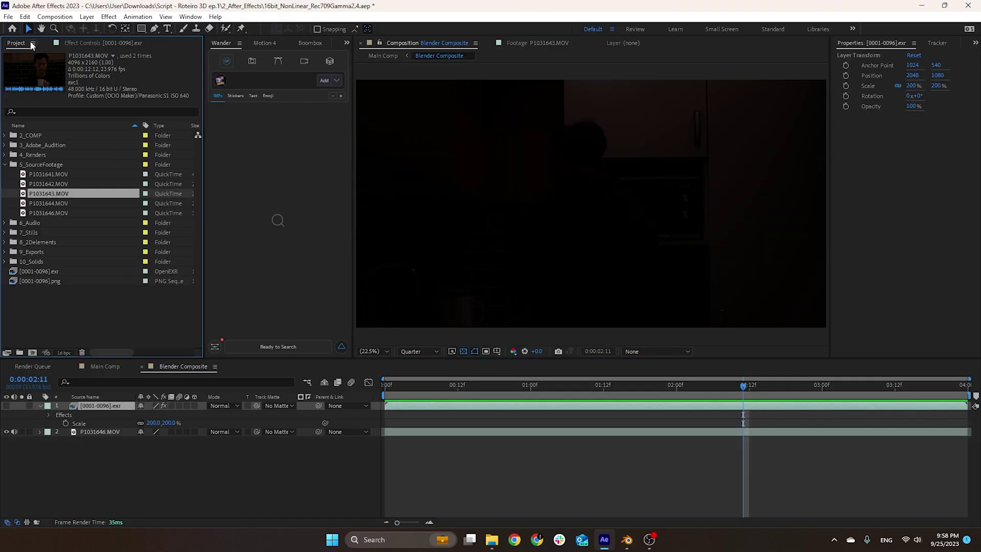
left_click(59, 272)
left_click(53, 282)
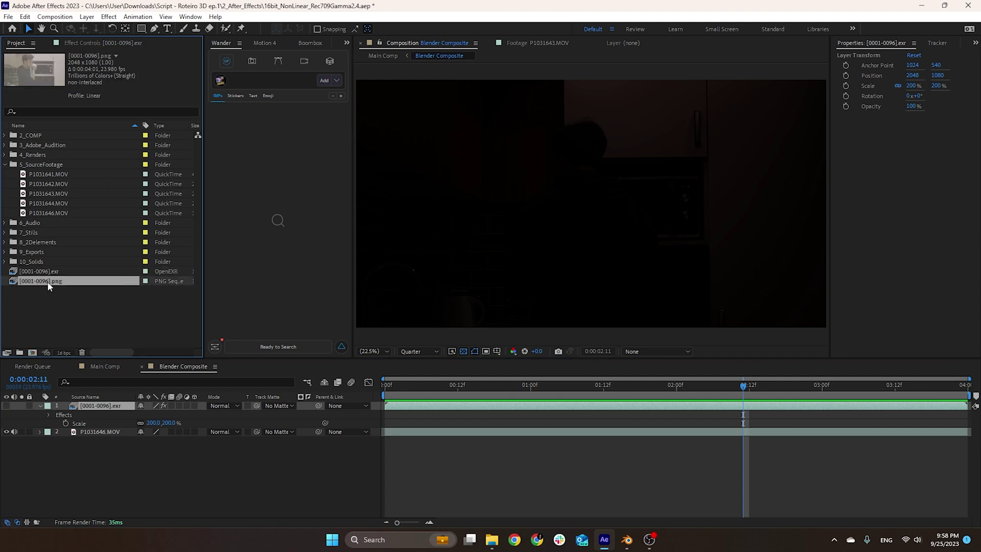
left_click(49, 272)
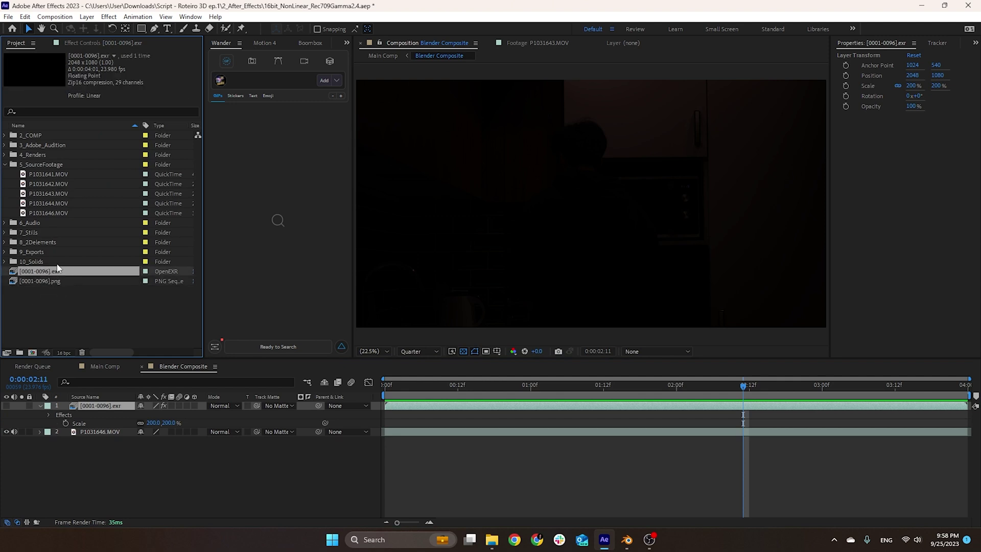
Step: Show the EXR layer previewed through Panasonic S1 ISO 640/Standard, then go to Main Comp
left_click(102, 470)
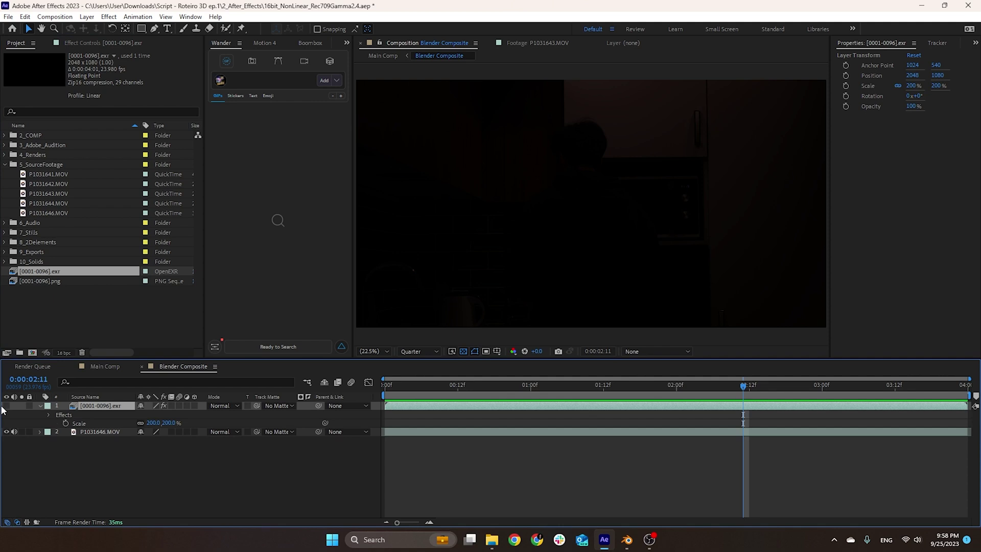
left_click(6, 406)
left_click(654, 351)
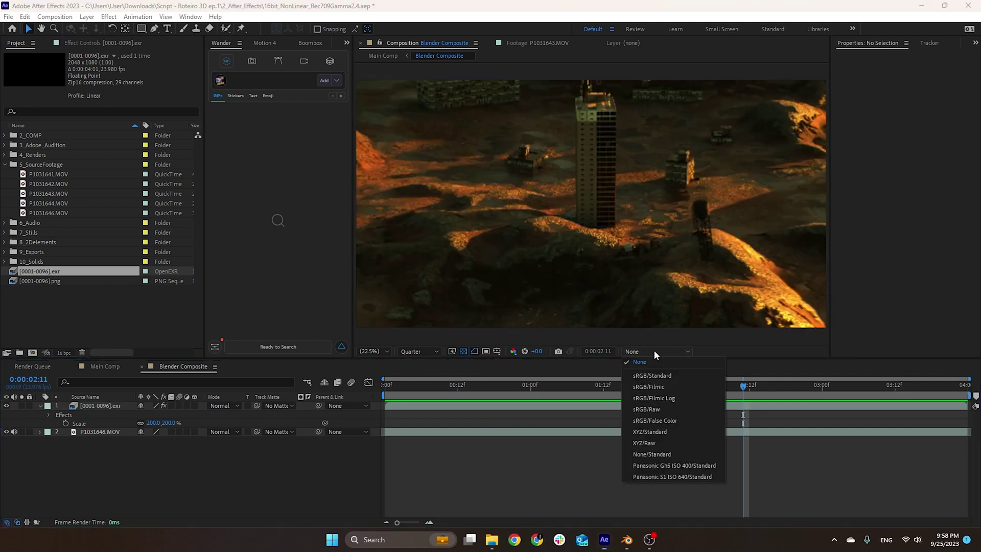
left_click(651, 476)
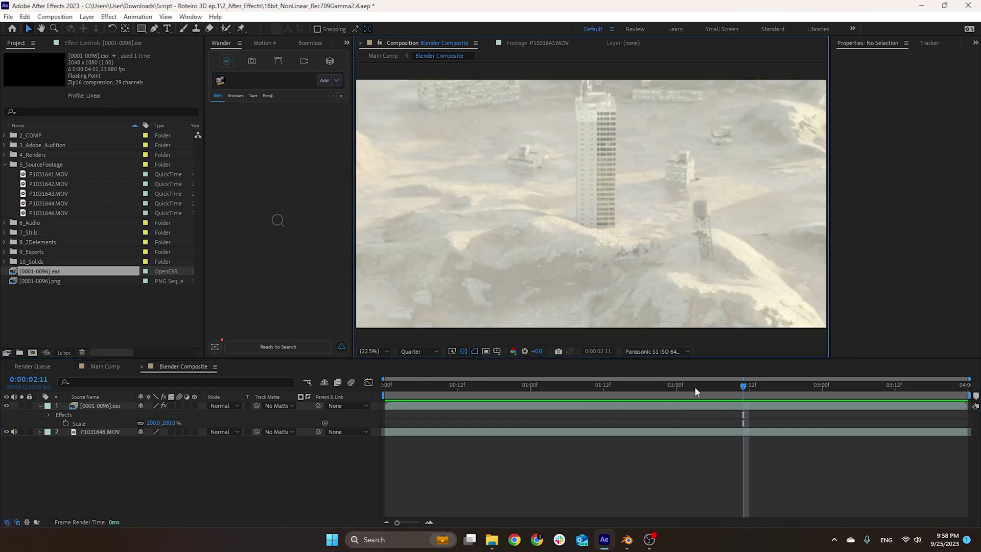
left_click_drag(695, 388, 925, 398)
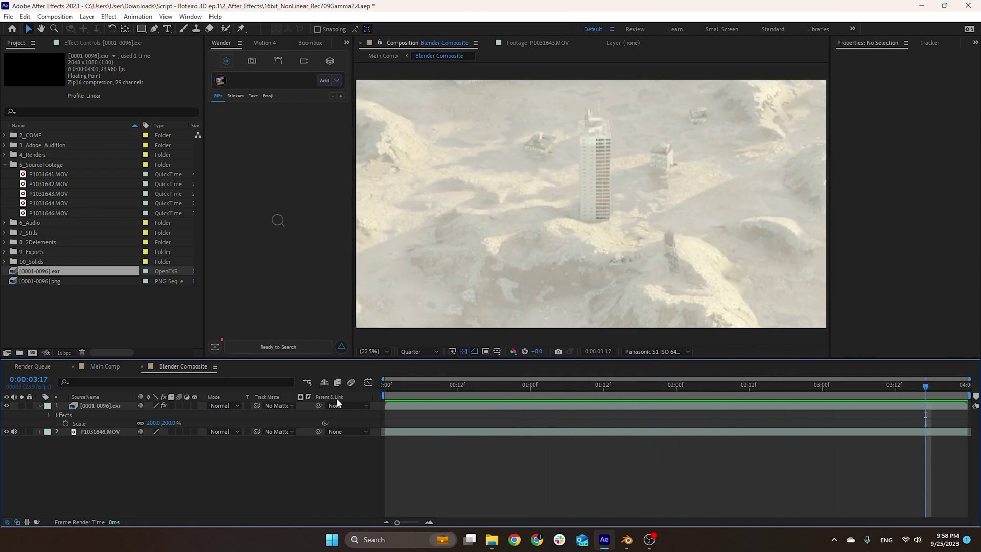
left_click(104, 366)
Step: Close Blender Composite, scrub through Main Comp, and set the preview colour view to None
left_click(141, 366)
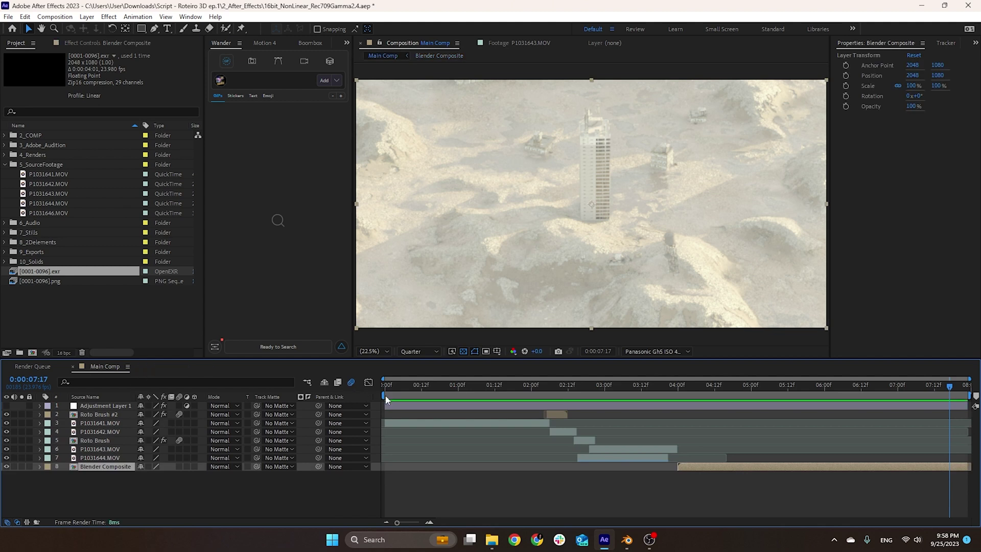
left_click_drag(387, 399, 956, 393)
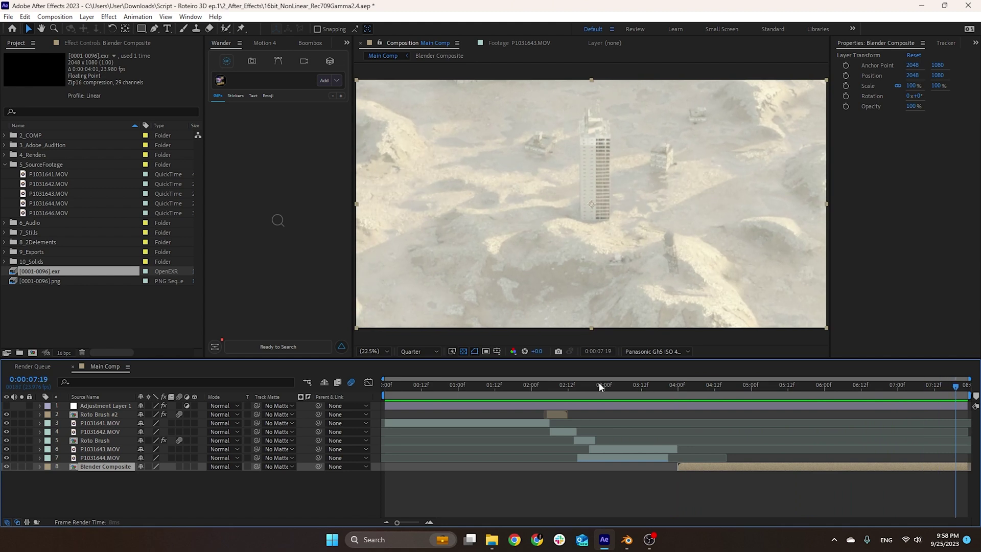
left_click(681, 354)
left_click(675, 364)
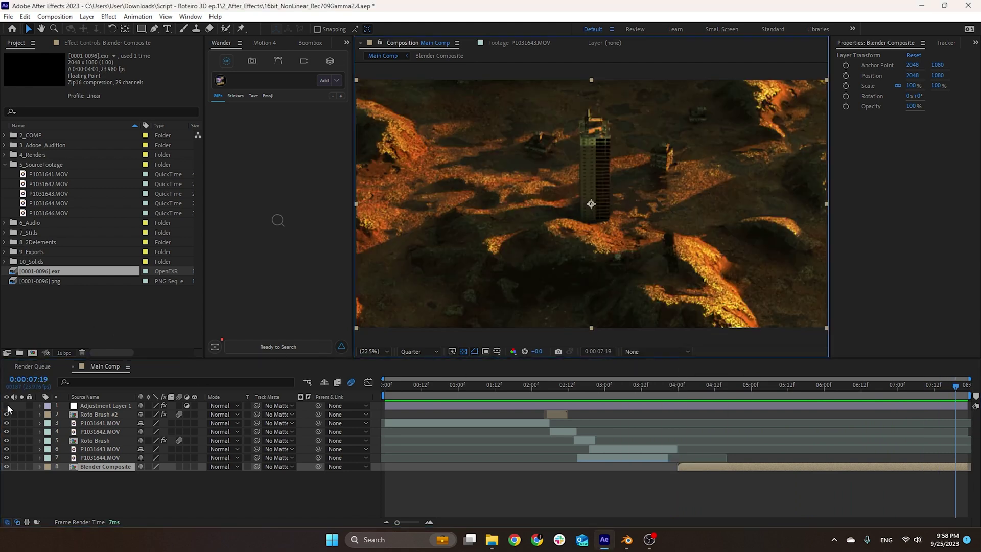
Step: Enable Adjustment Layer 1, scrub back to the start, and select that layer
left_click(6, 405)
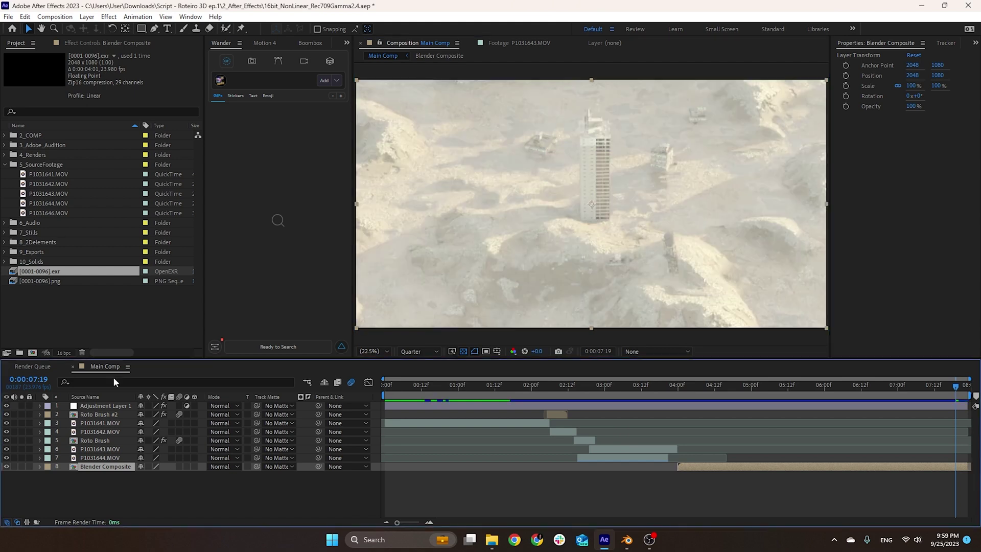
left_click(440, 384)
left_click_drag(418, 384, 161, 404)
left_click(160, 403)
Step: Review Adjustment Layer 1's OCIO transform, keeping input default: Linear and the output unchanged
key("F3")
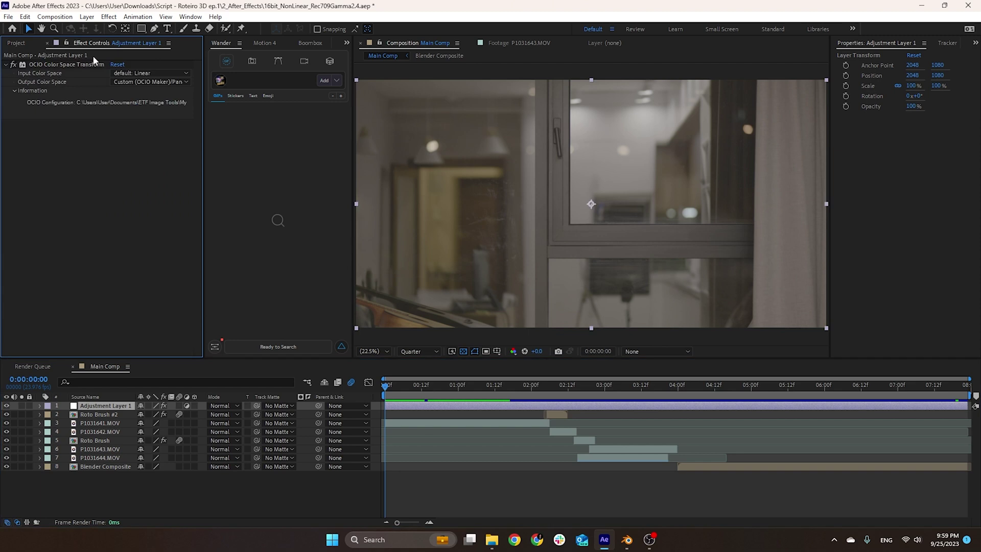
left_click(148, 73)
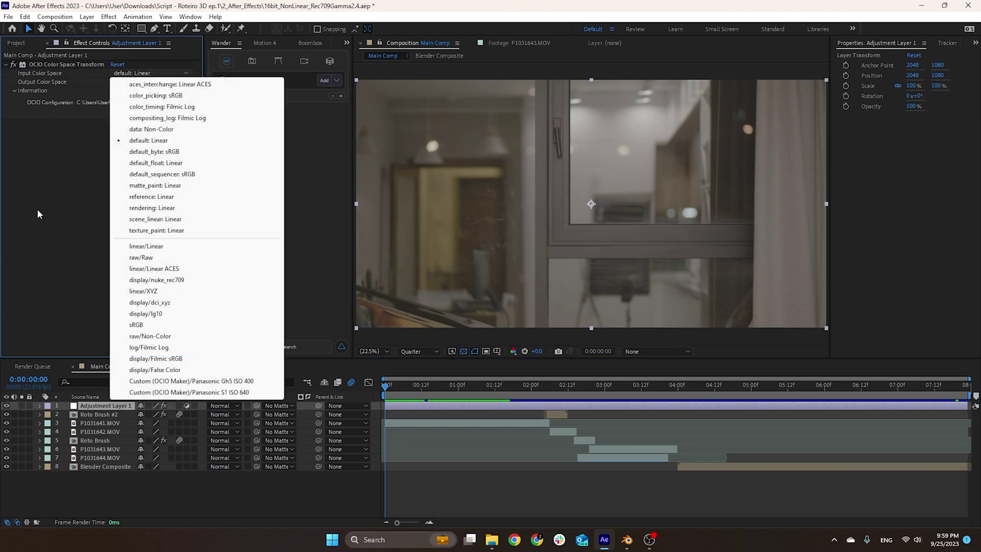
left_click(37, 208)
left_click(137, 83)
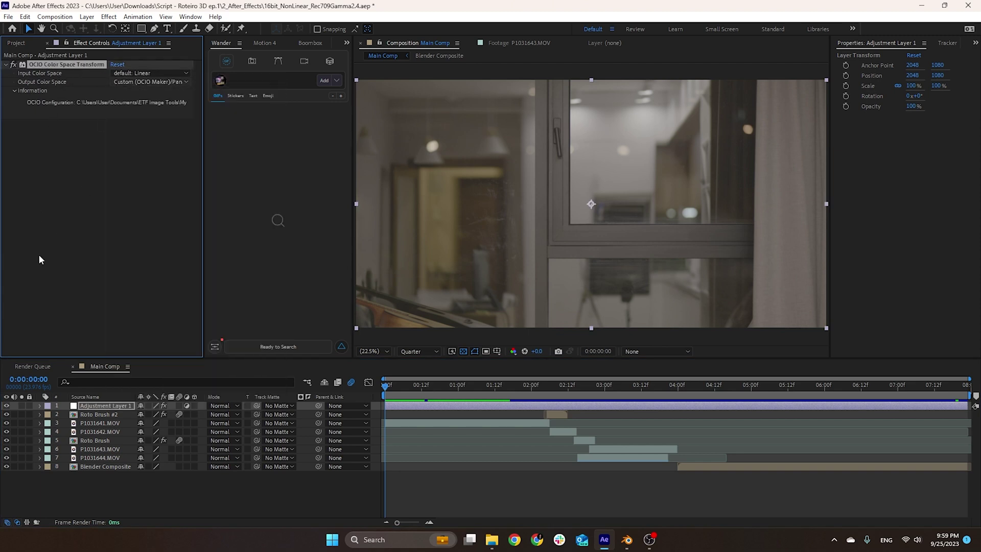
left_click(41, 260)
left_click(398, 388)
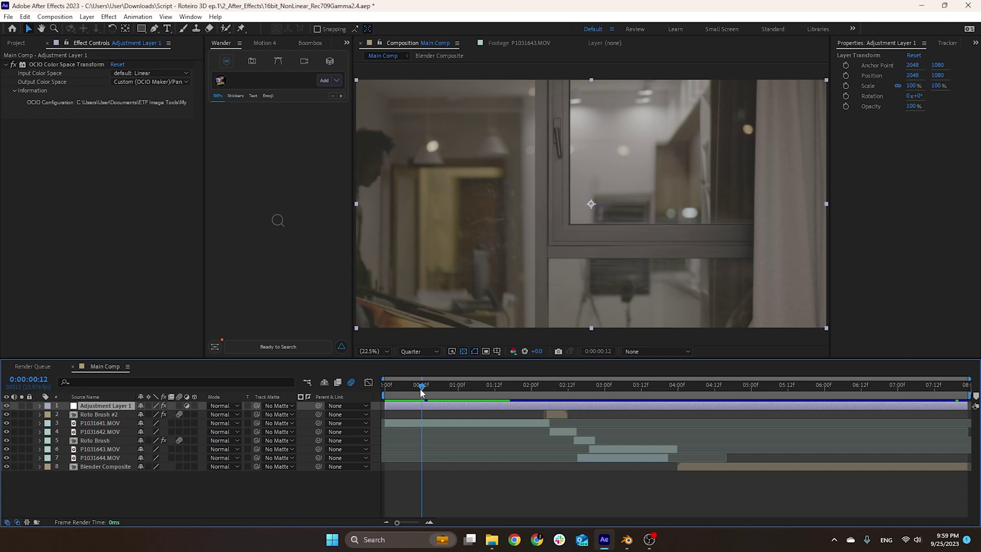